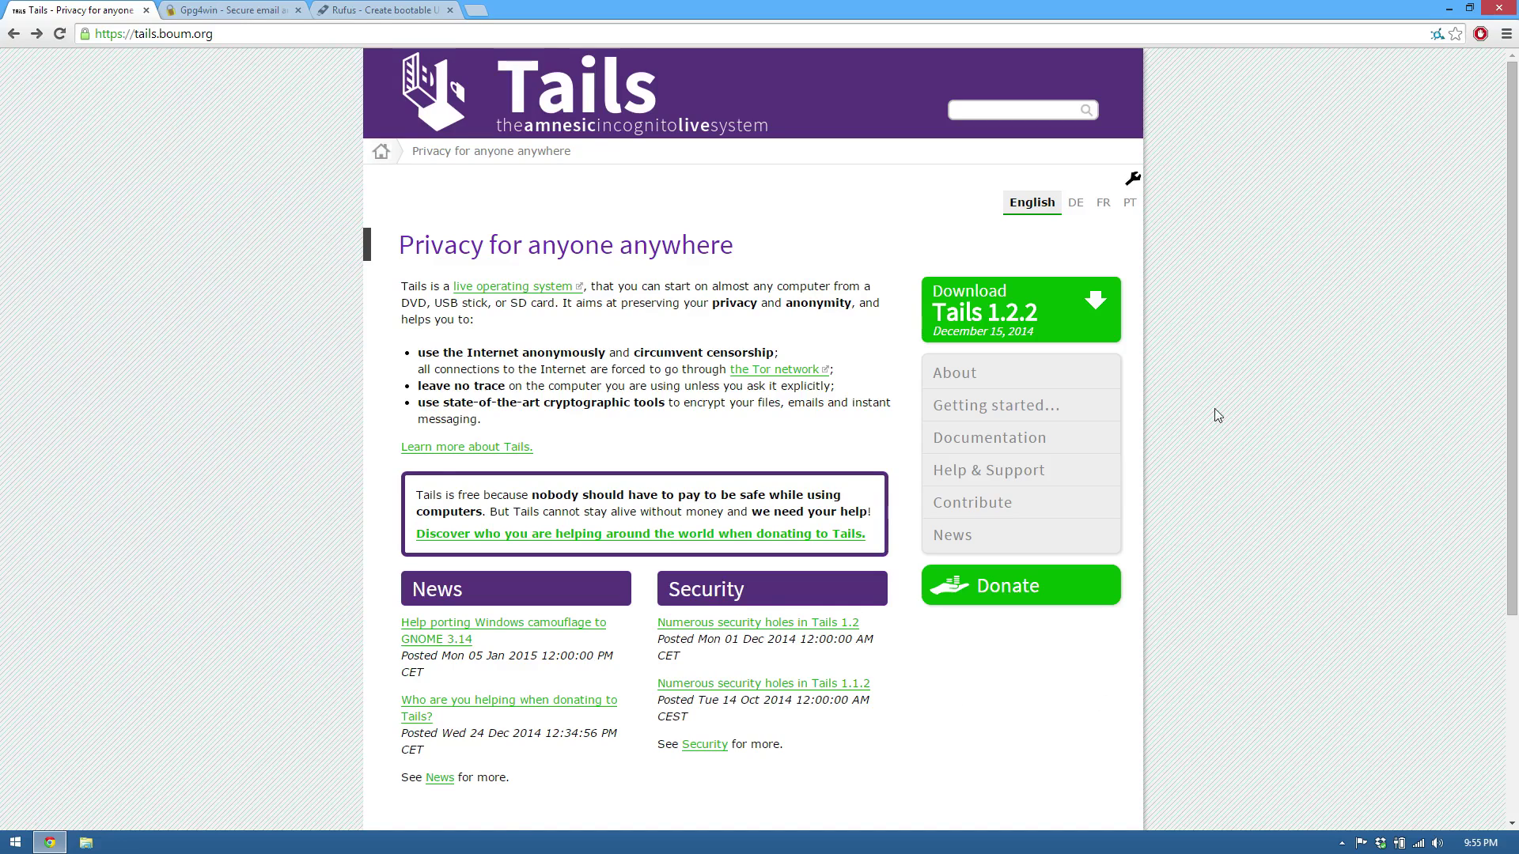
Open the Tails 1.2.2 download page and review the direct, signature and BitTorrent options for the ISO image.
click(1045, 311)
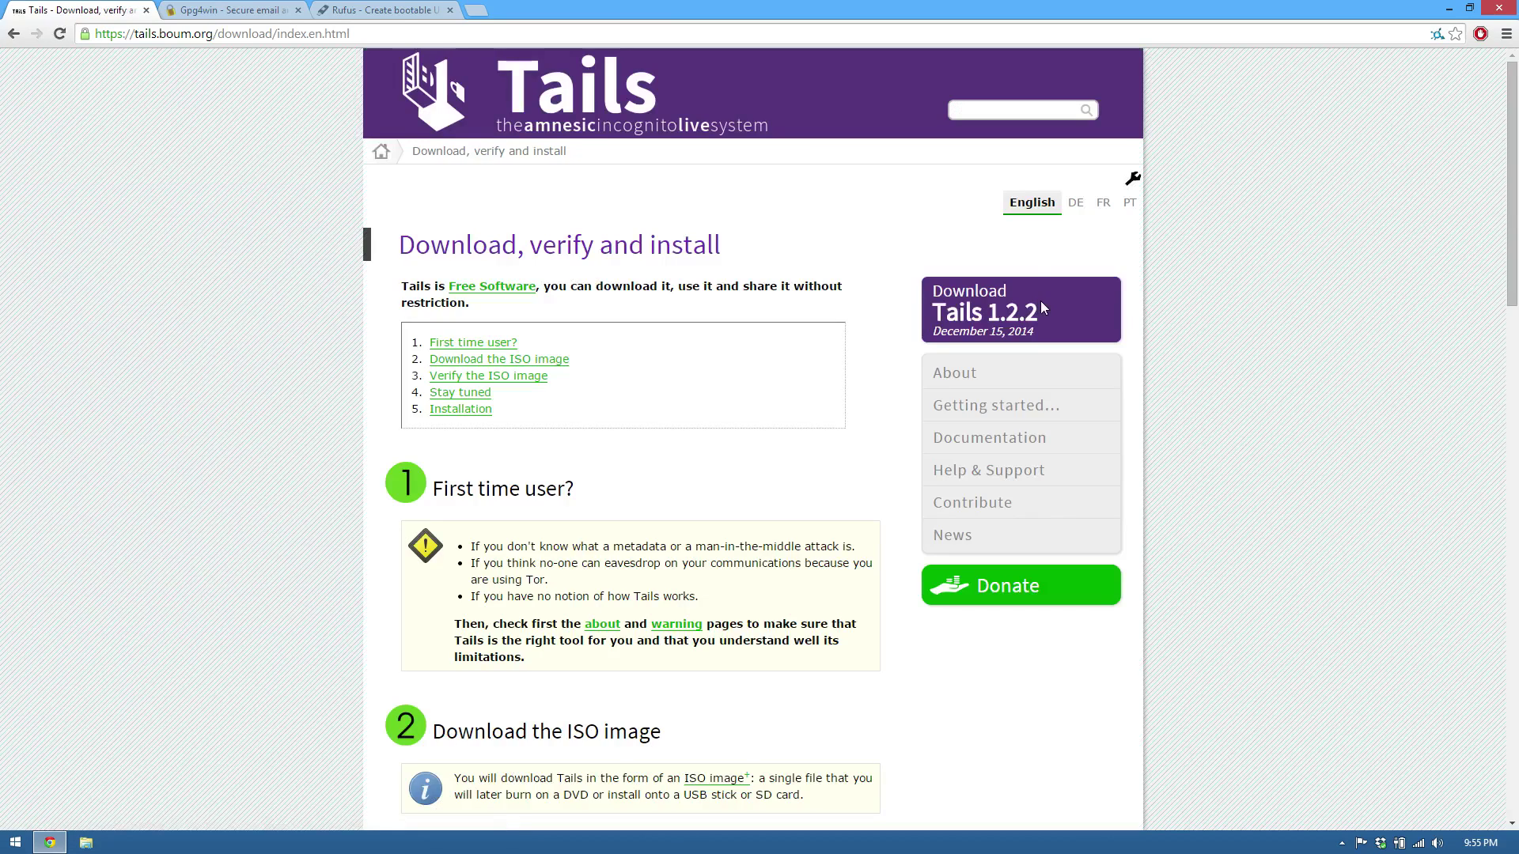
scroll(609, 368, down, 7)
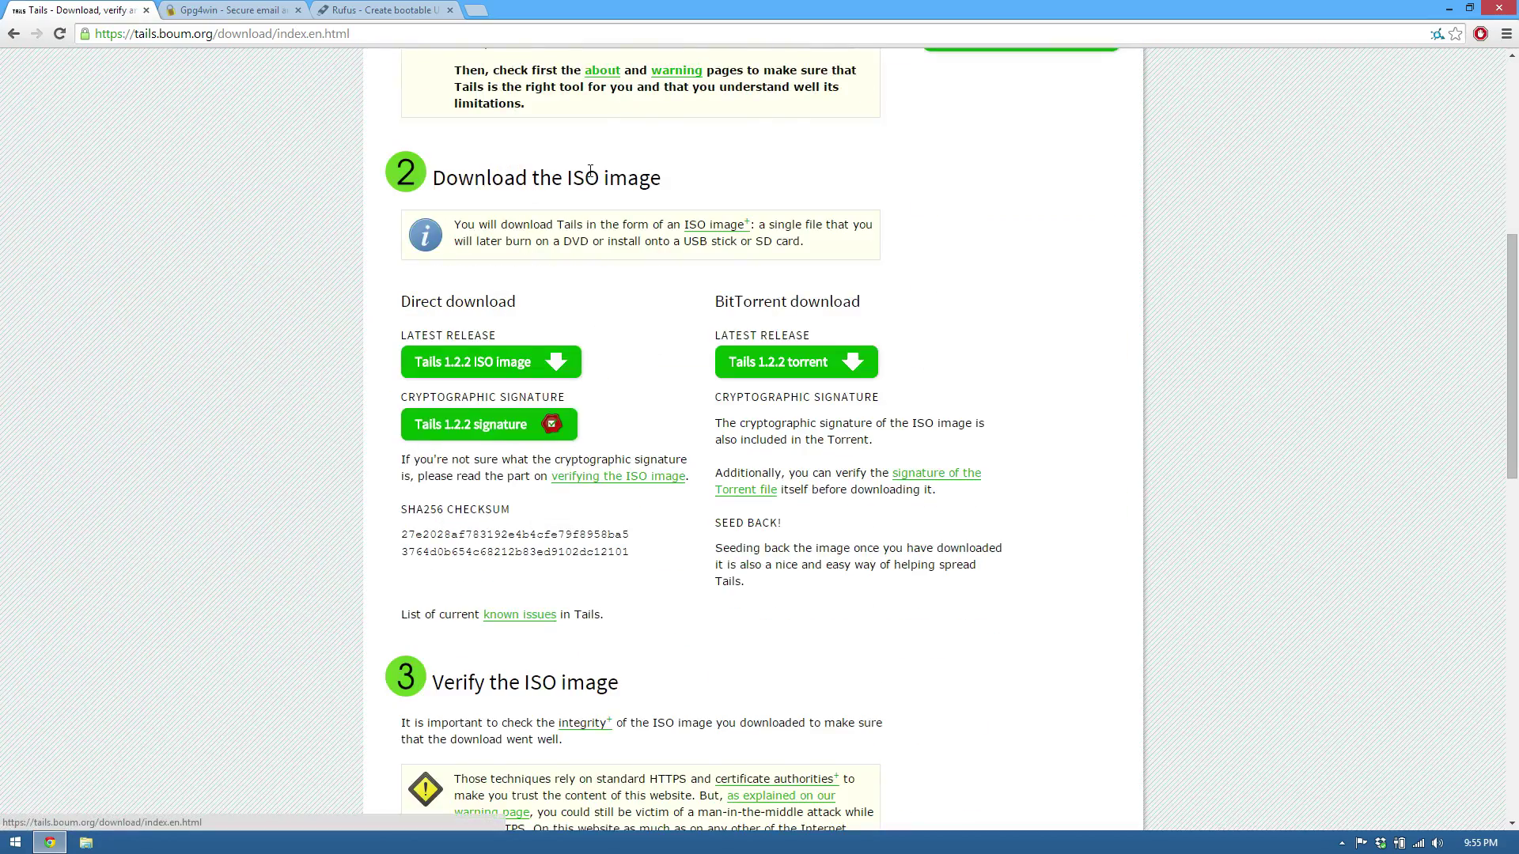
scroll(590, 177, down, 1)
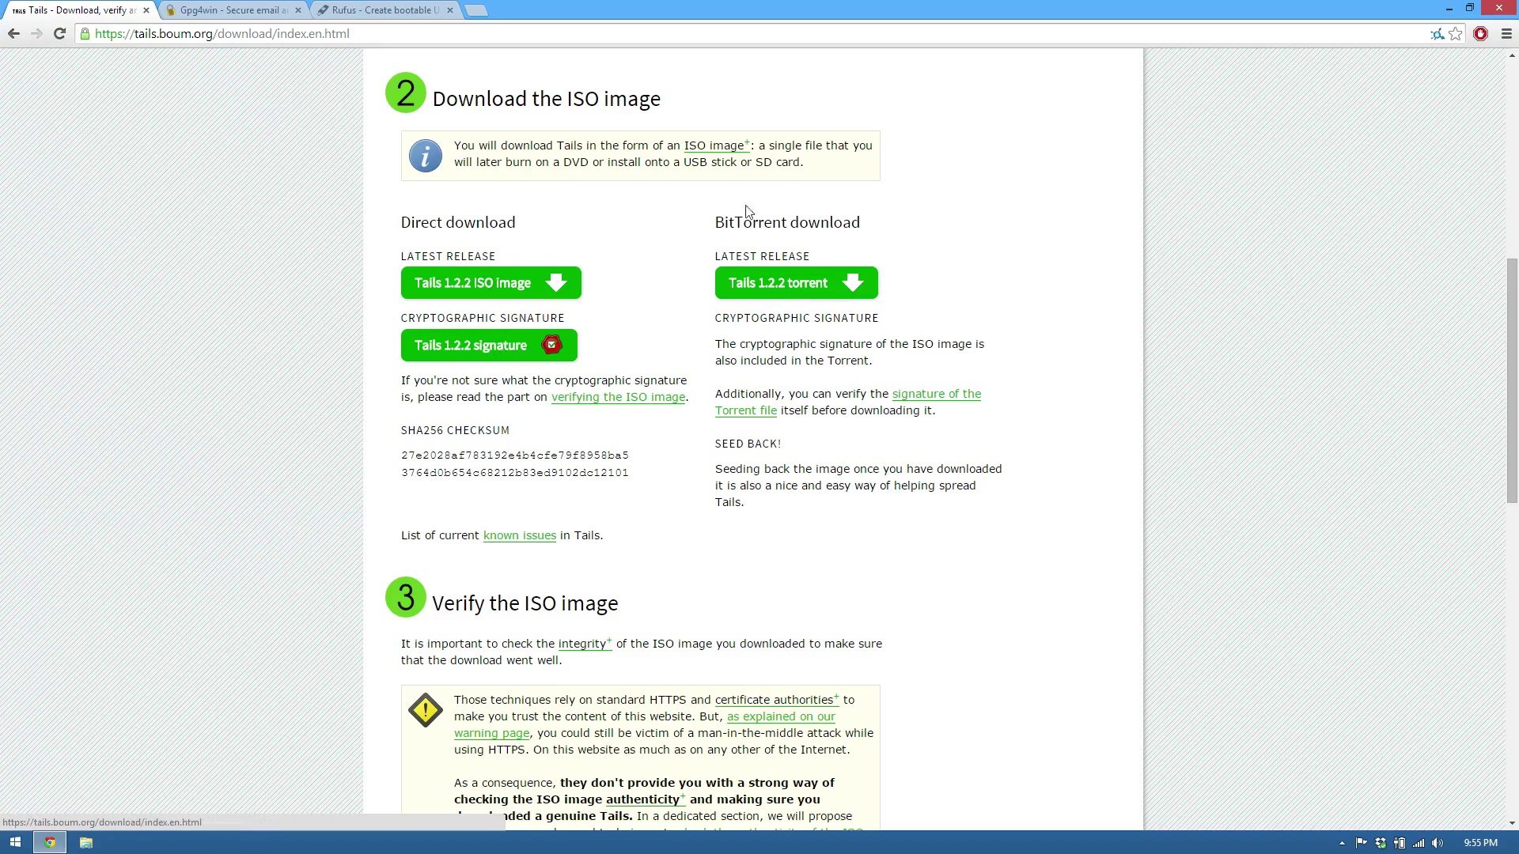
scroll(658, 360, down, 1)
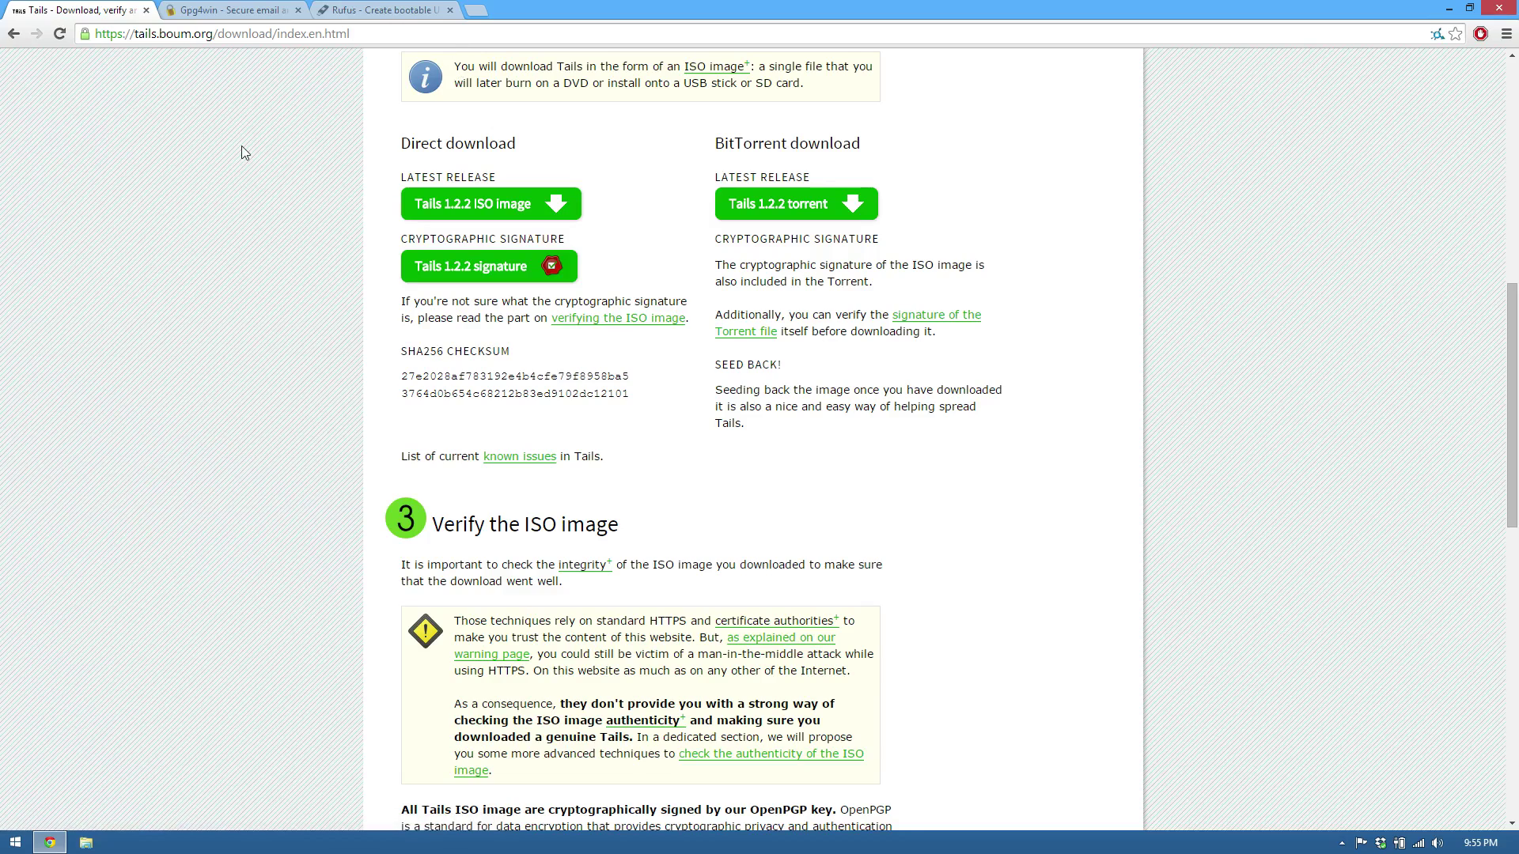
Glance at the Gpg4win site, and open the Tails page's ISO verification instructions for other operating systems.
click(231, 11)
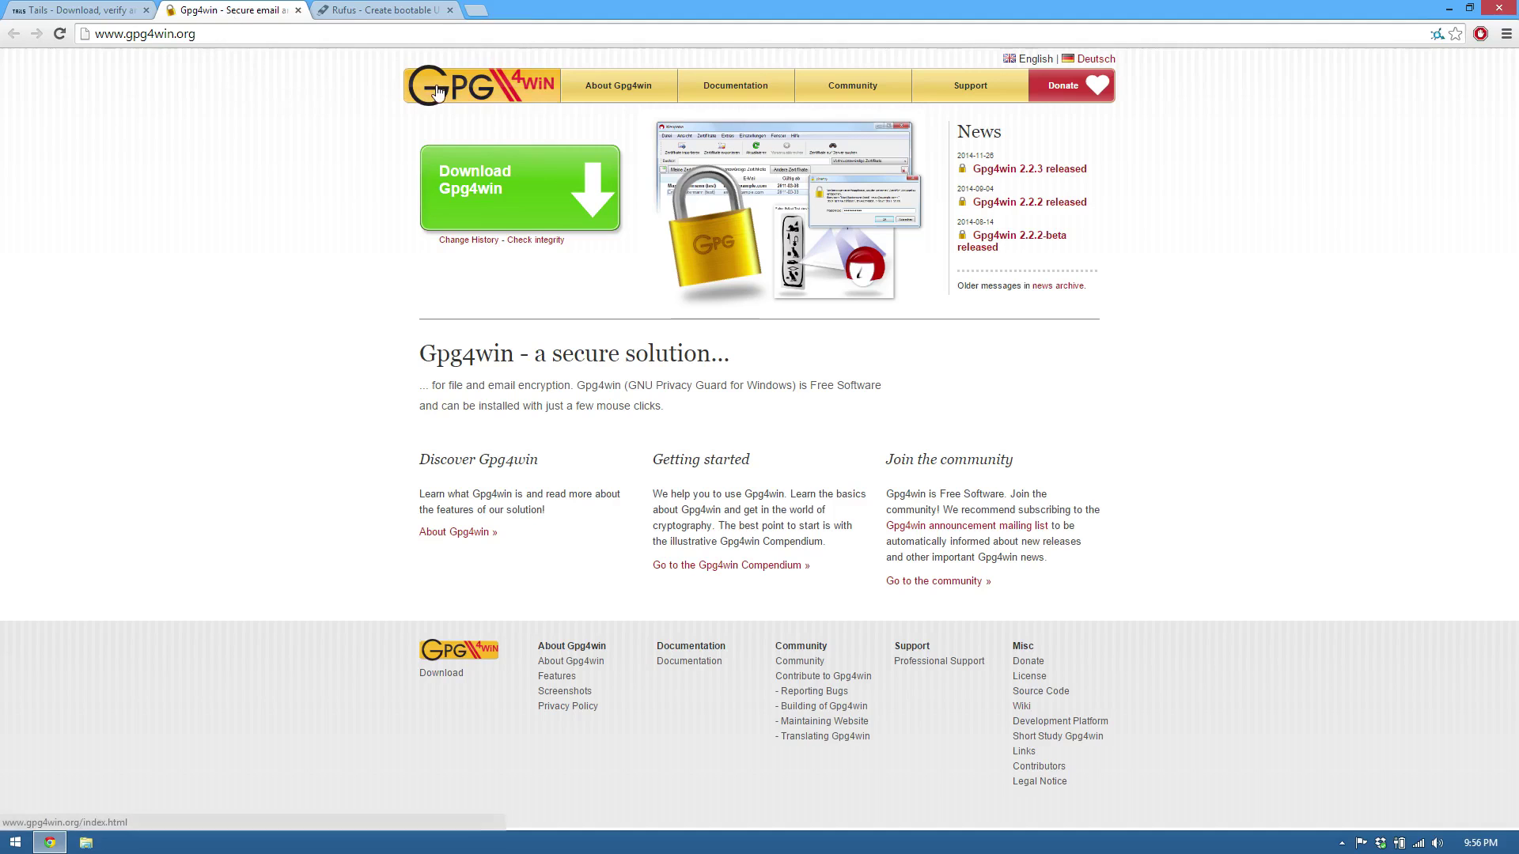
click(71, 11)
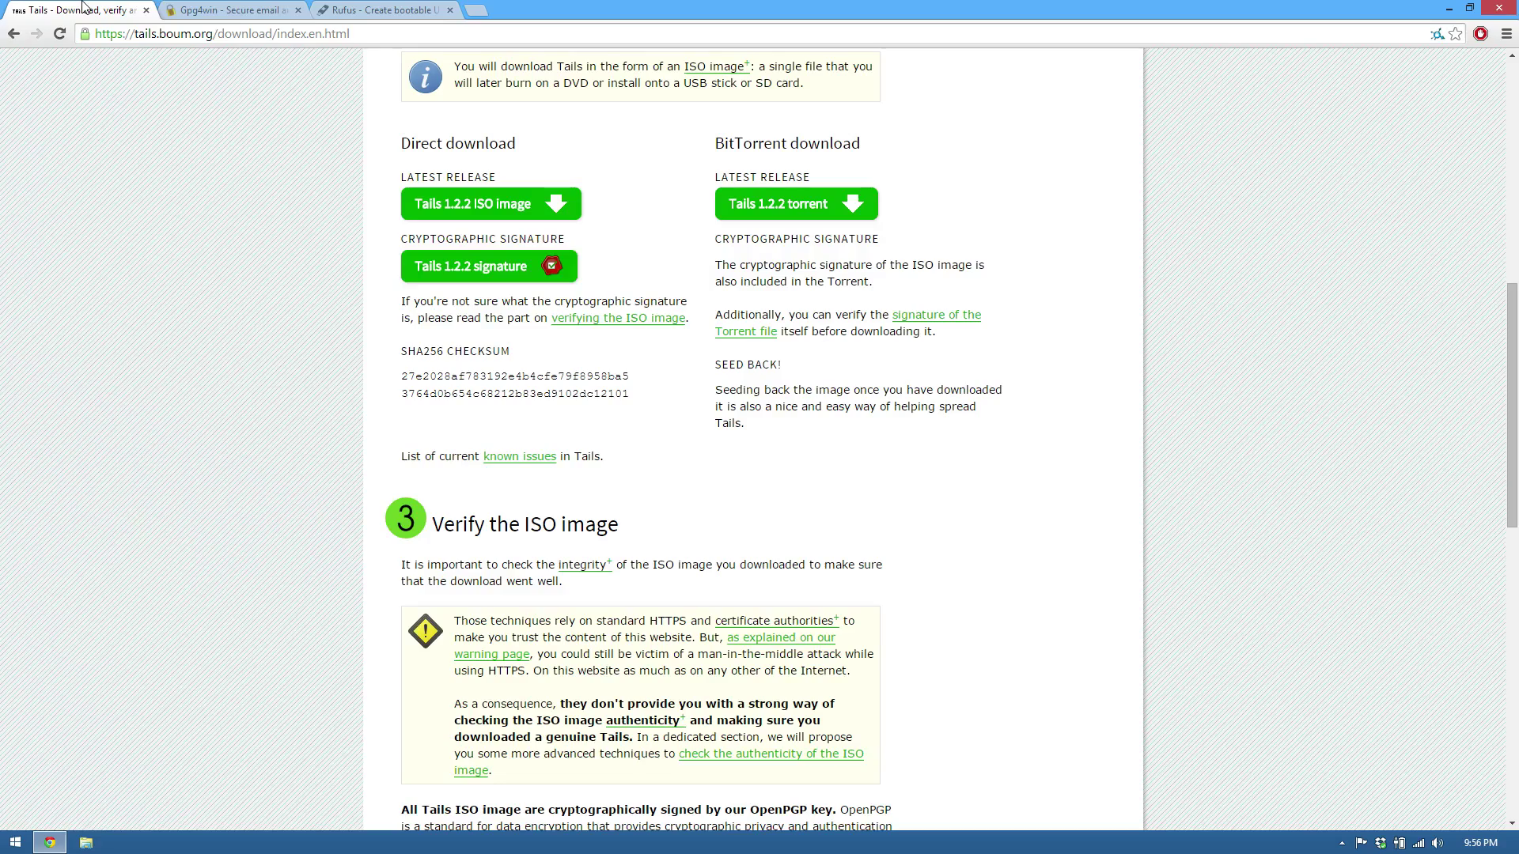
scroll(316, 381, down, 9)
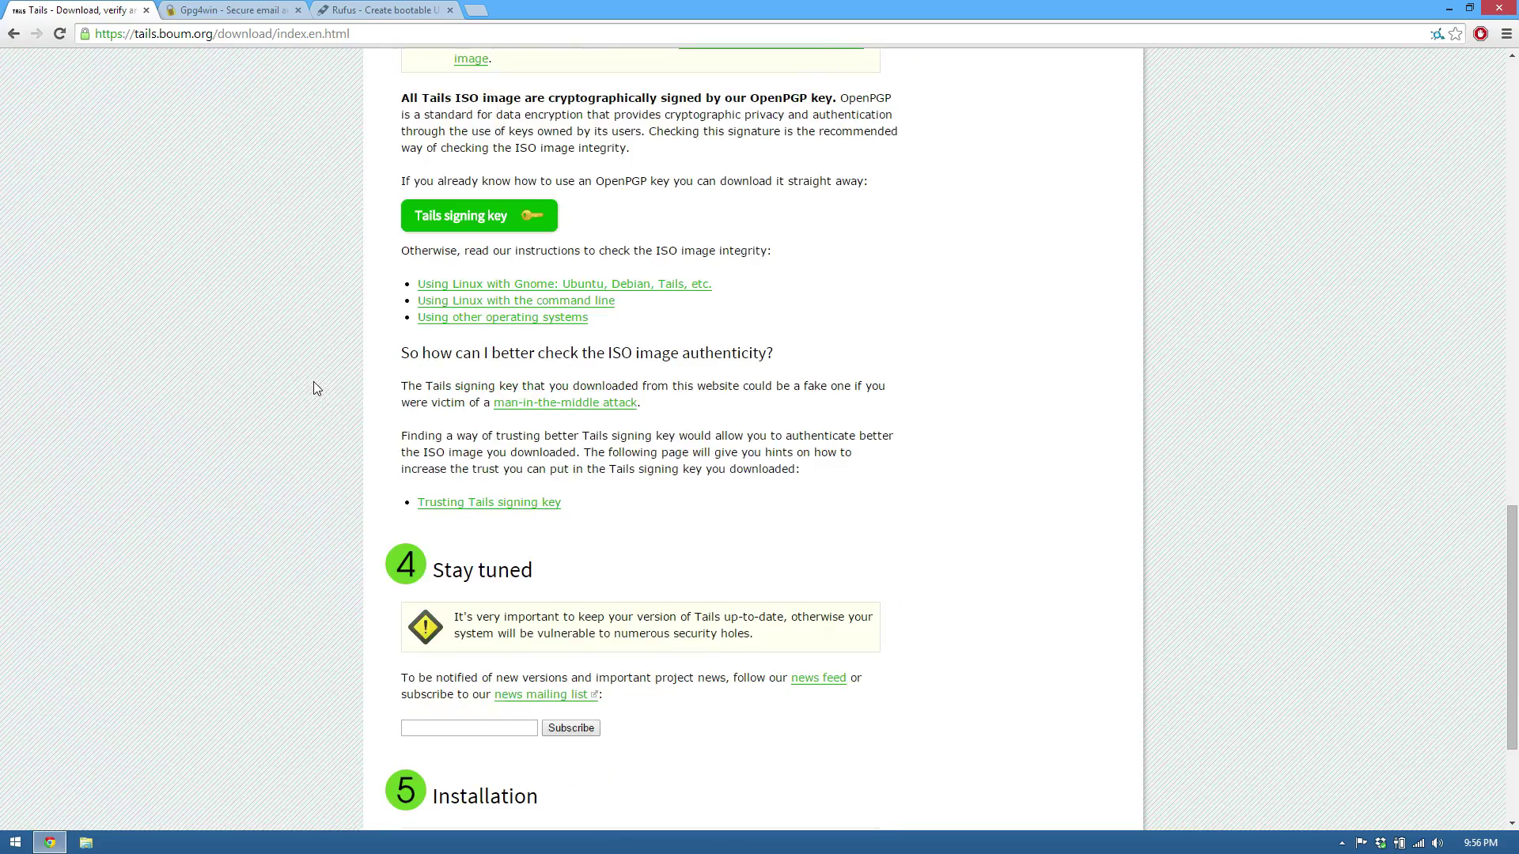
click(479, 319)
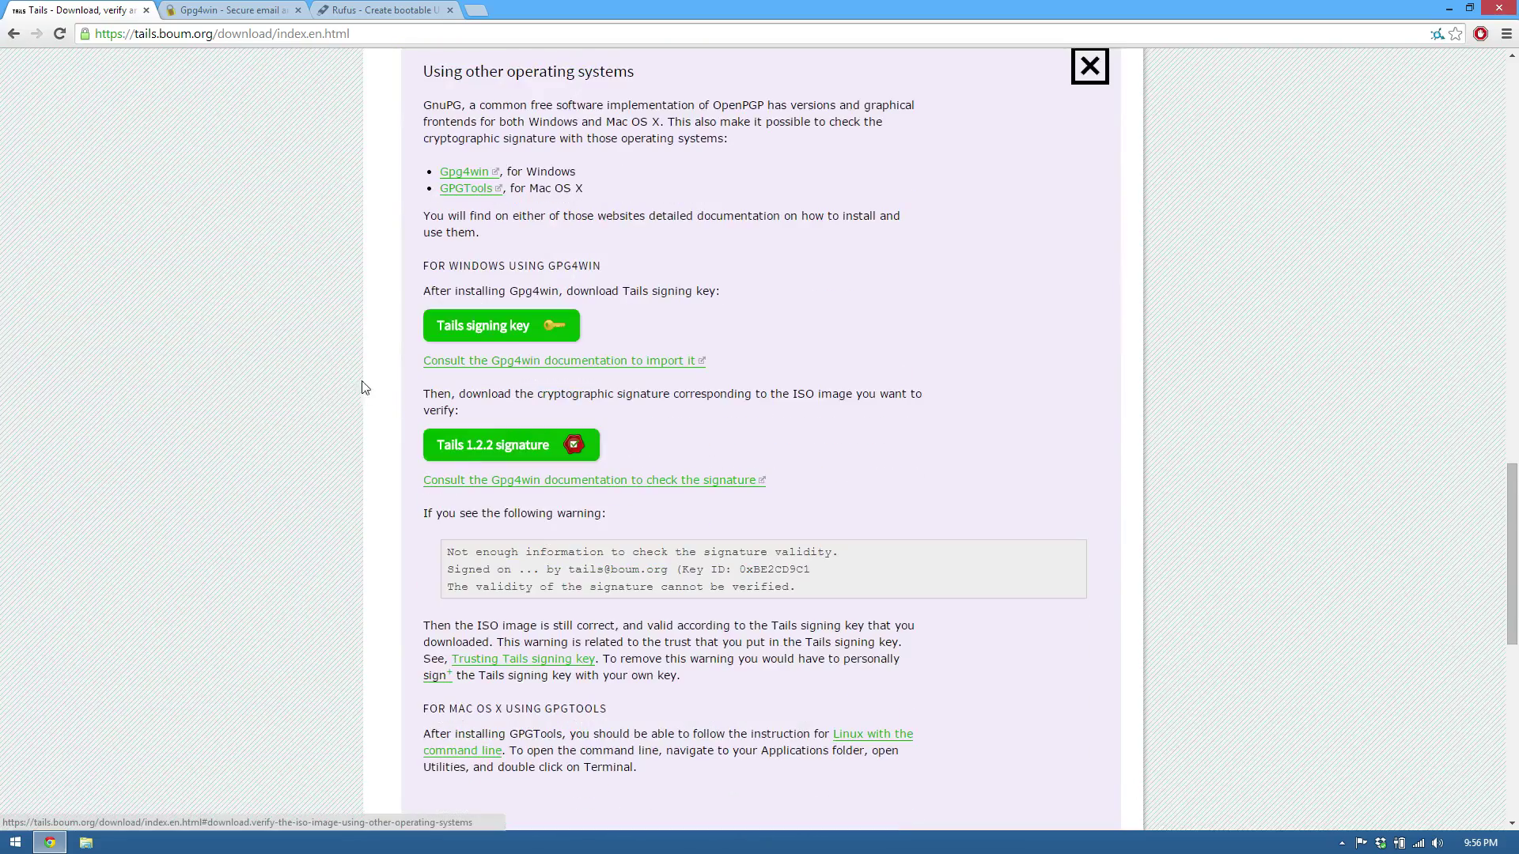
scroll(344, 386, down, 5)
scroll(345, 386, up, 5)
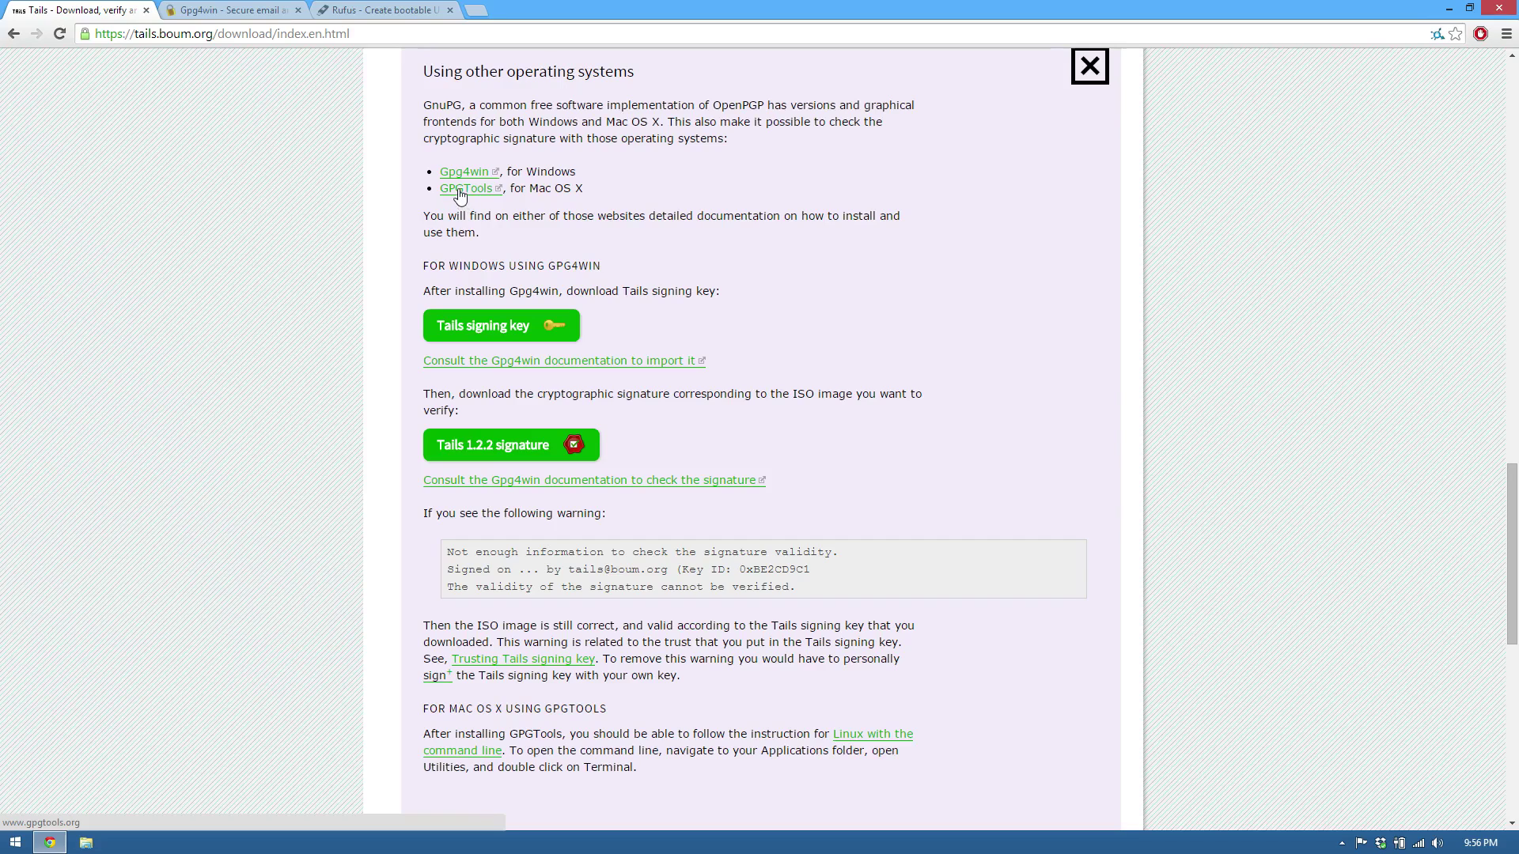
View the Gpg4win home page and the Rufus download section listing Rufus 1.4.12.
click(227, 11)
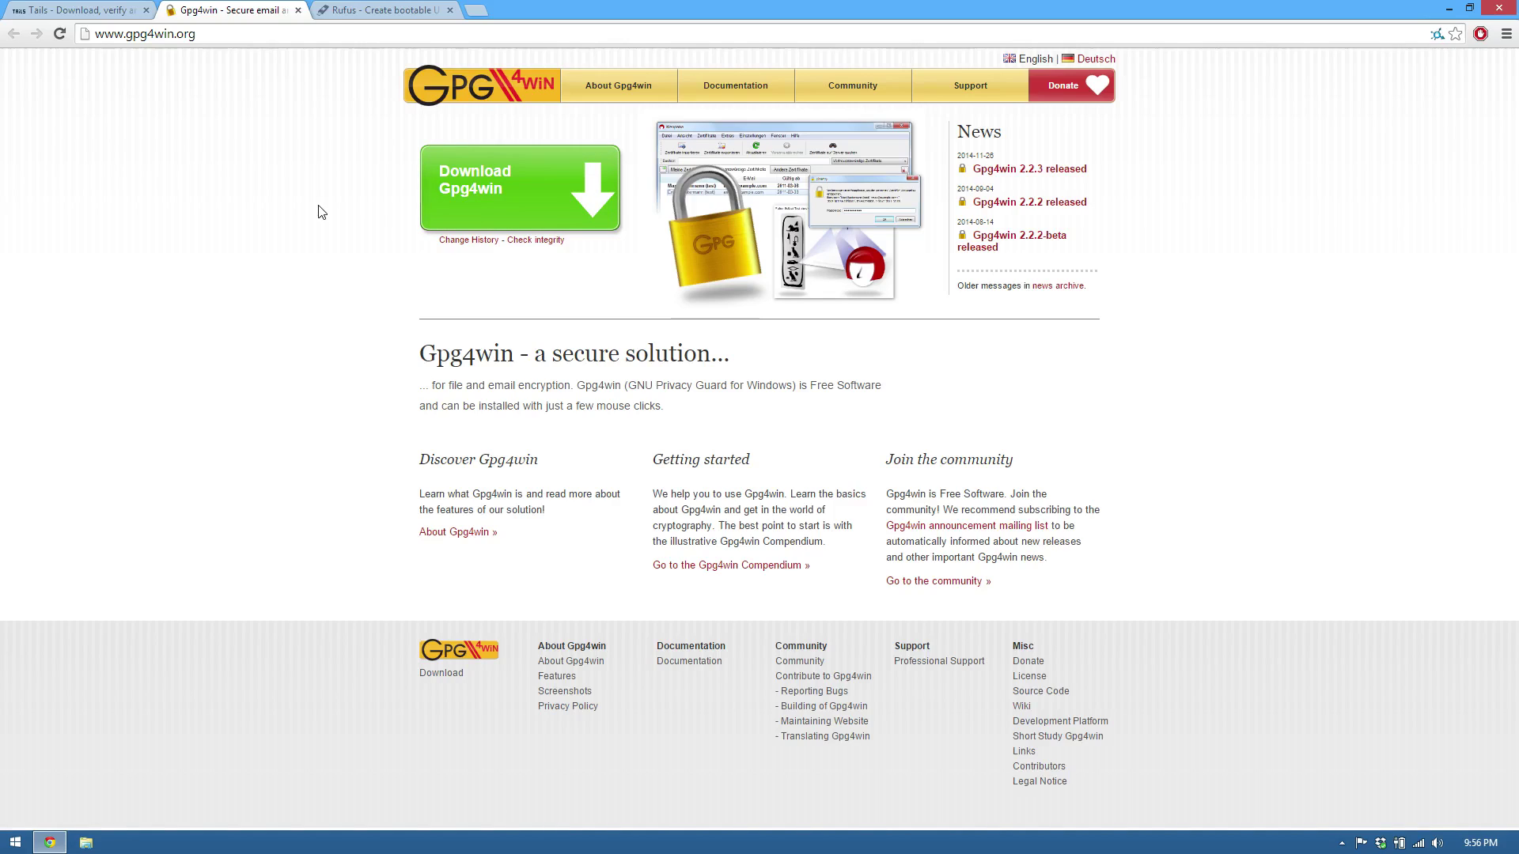
click(381, 14)
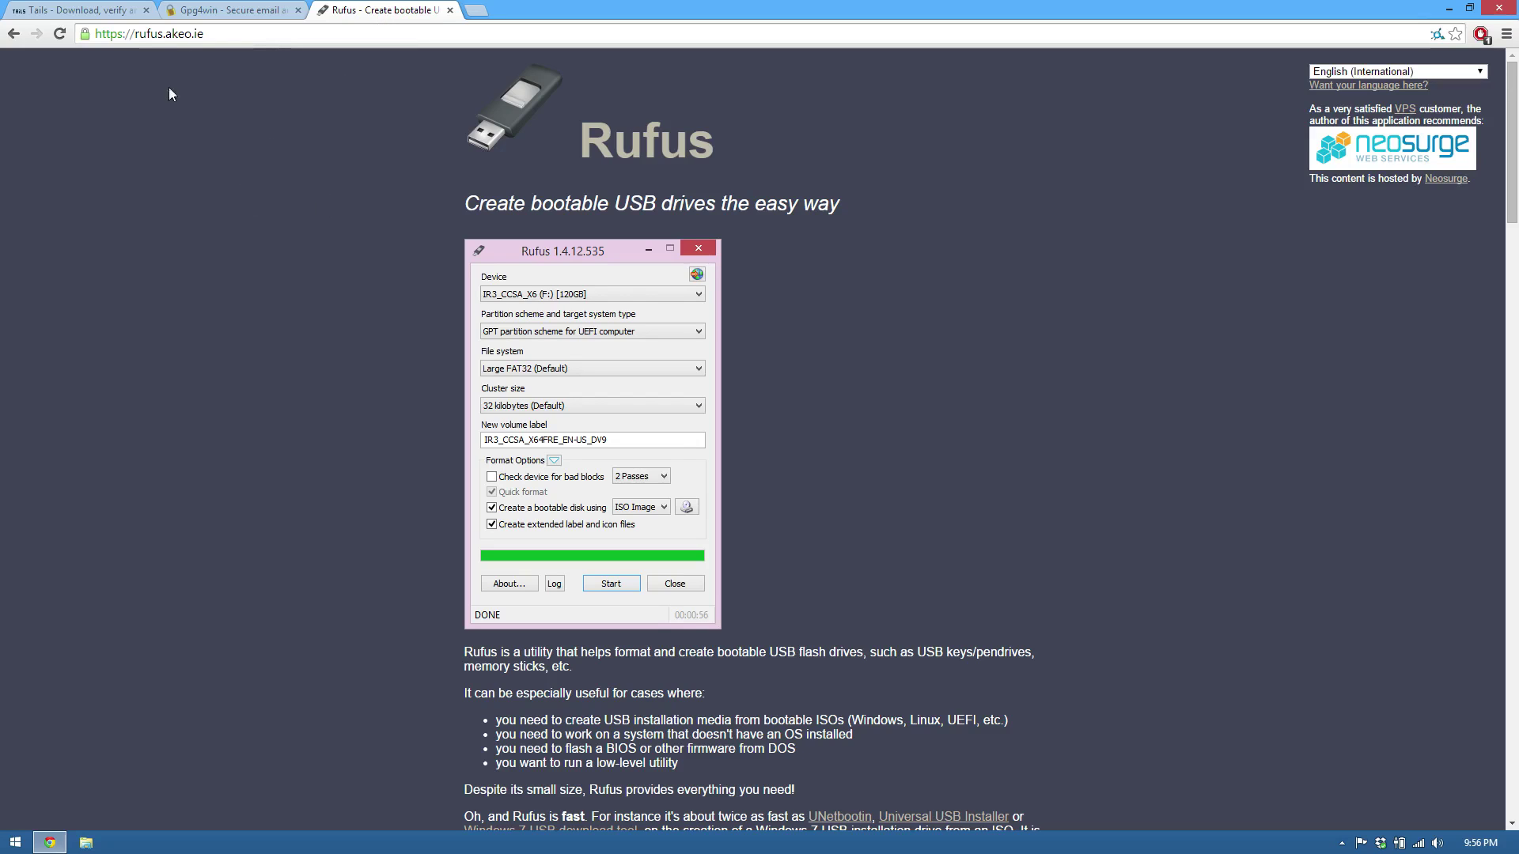
scroll(278, 277, down, 8)
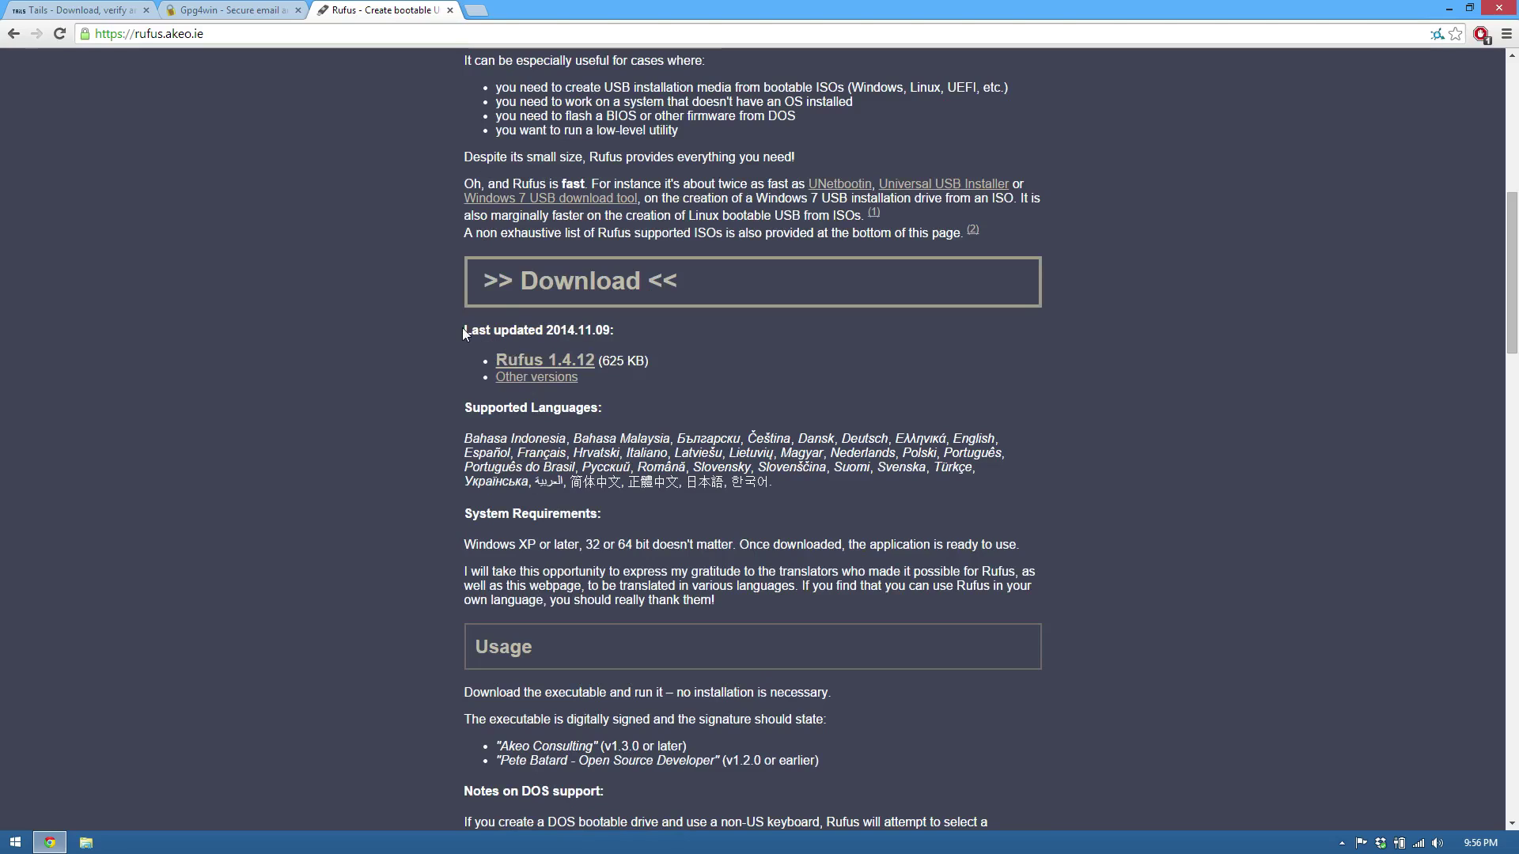
drag(465, 330, 609, 333)
click(607, 334)
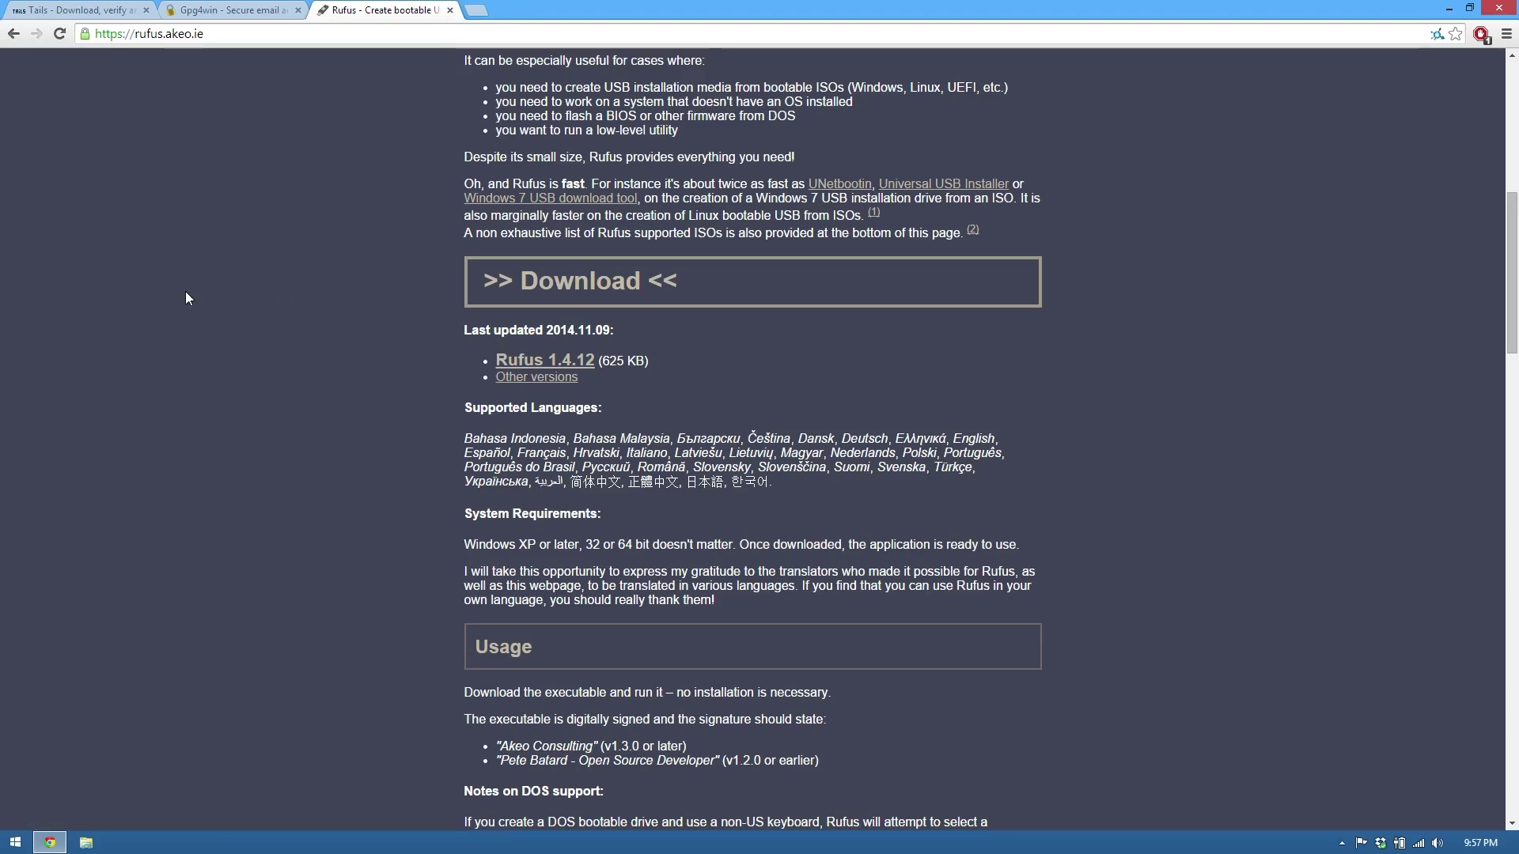
Run Decrypt and verify on the desktop file tails-i386-1.2.2.iso.sig, with tails-i386-1.2.2.iso as the signed data.
click(64, 9)
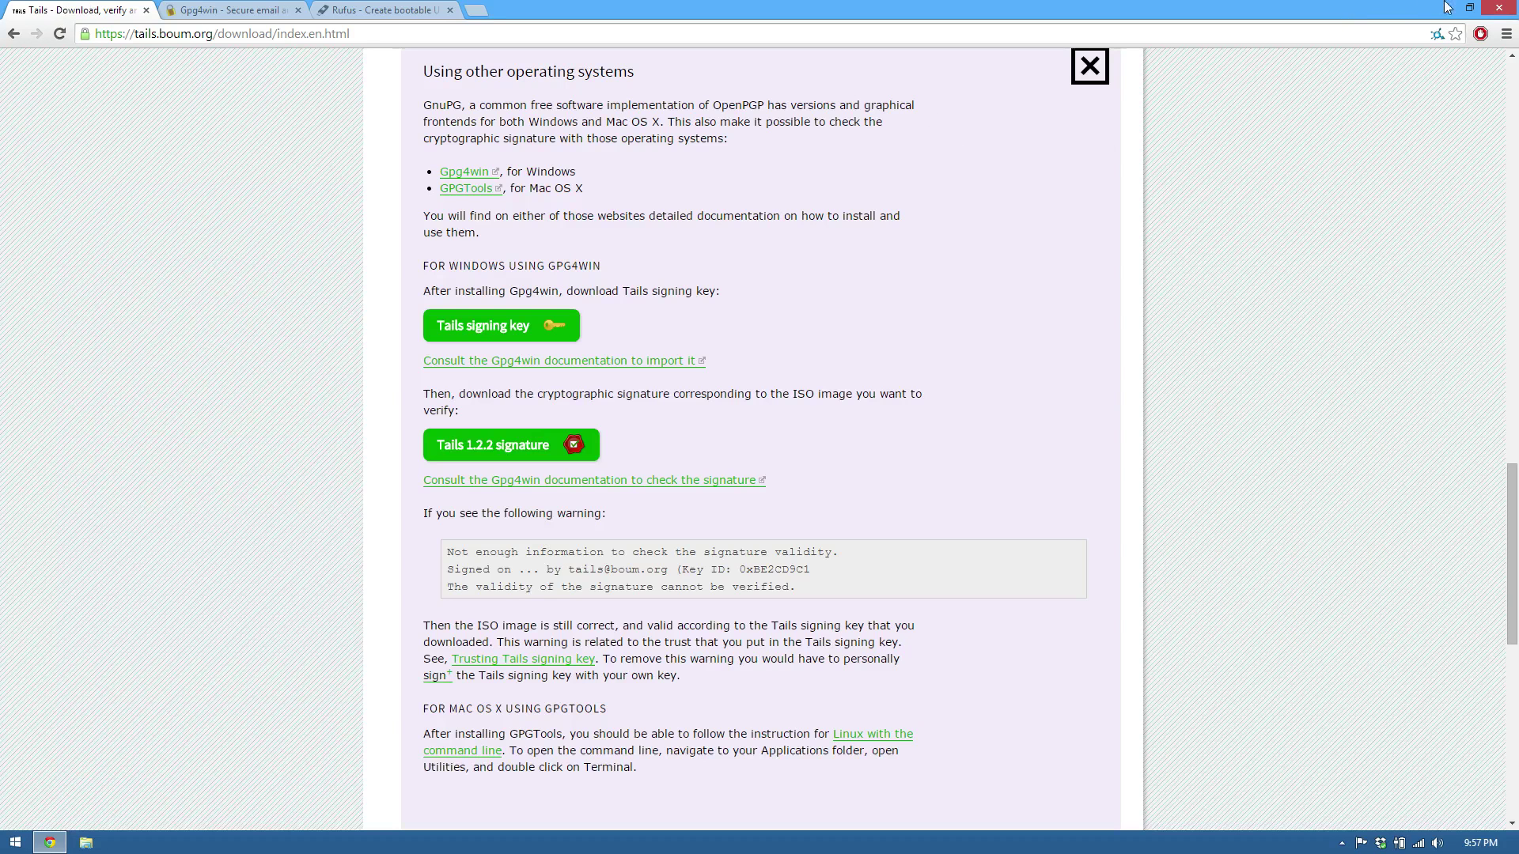
click(1448, 8)
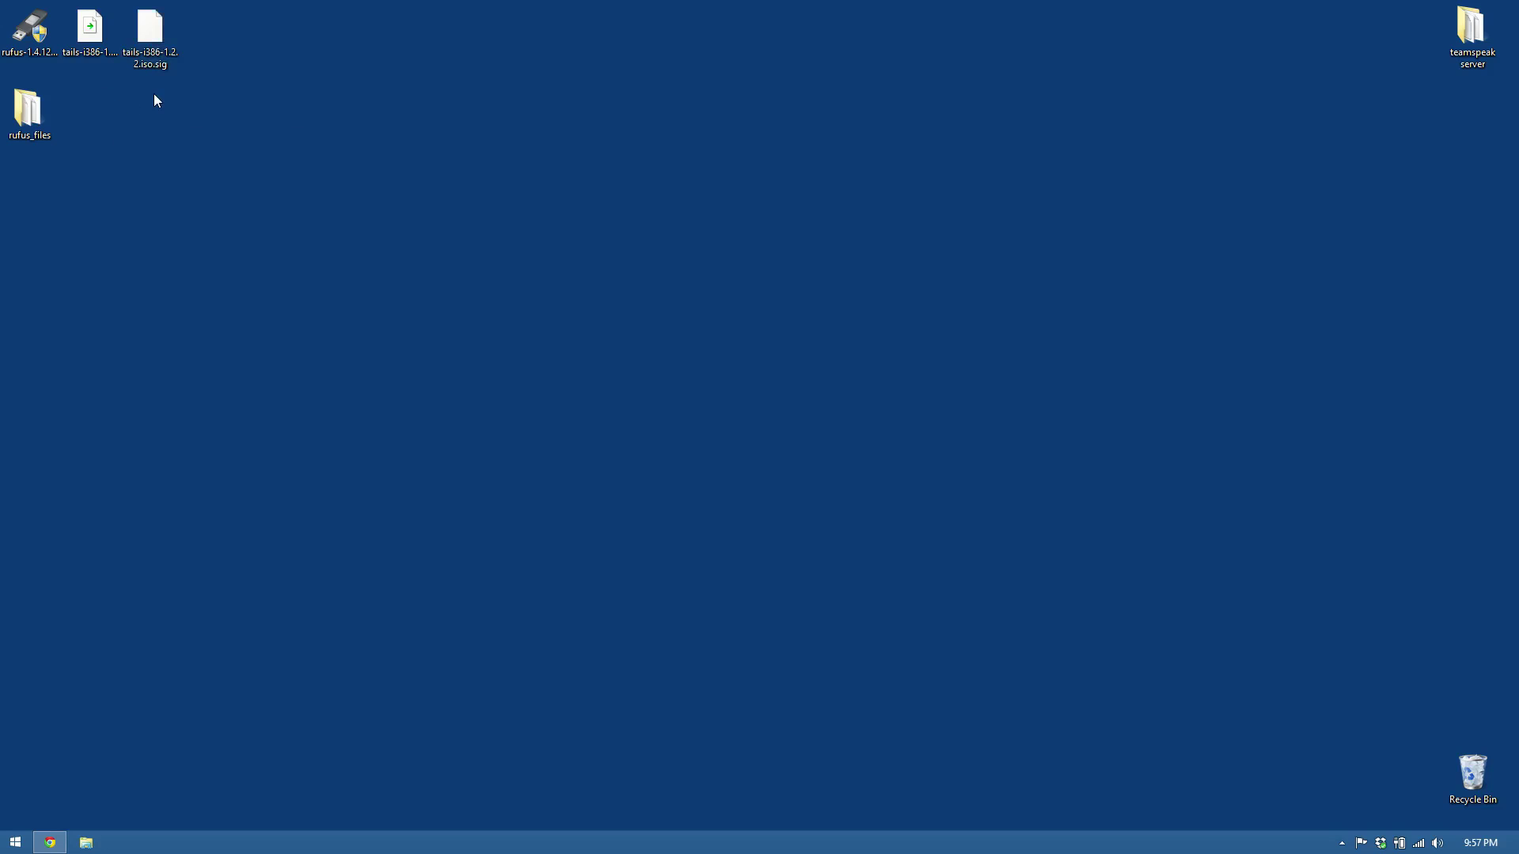
double_click(143, 46)
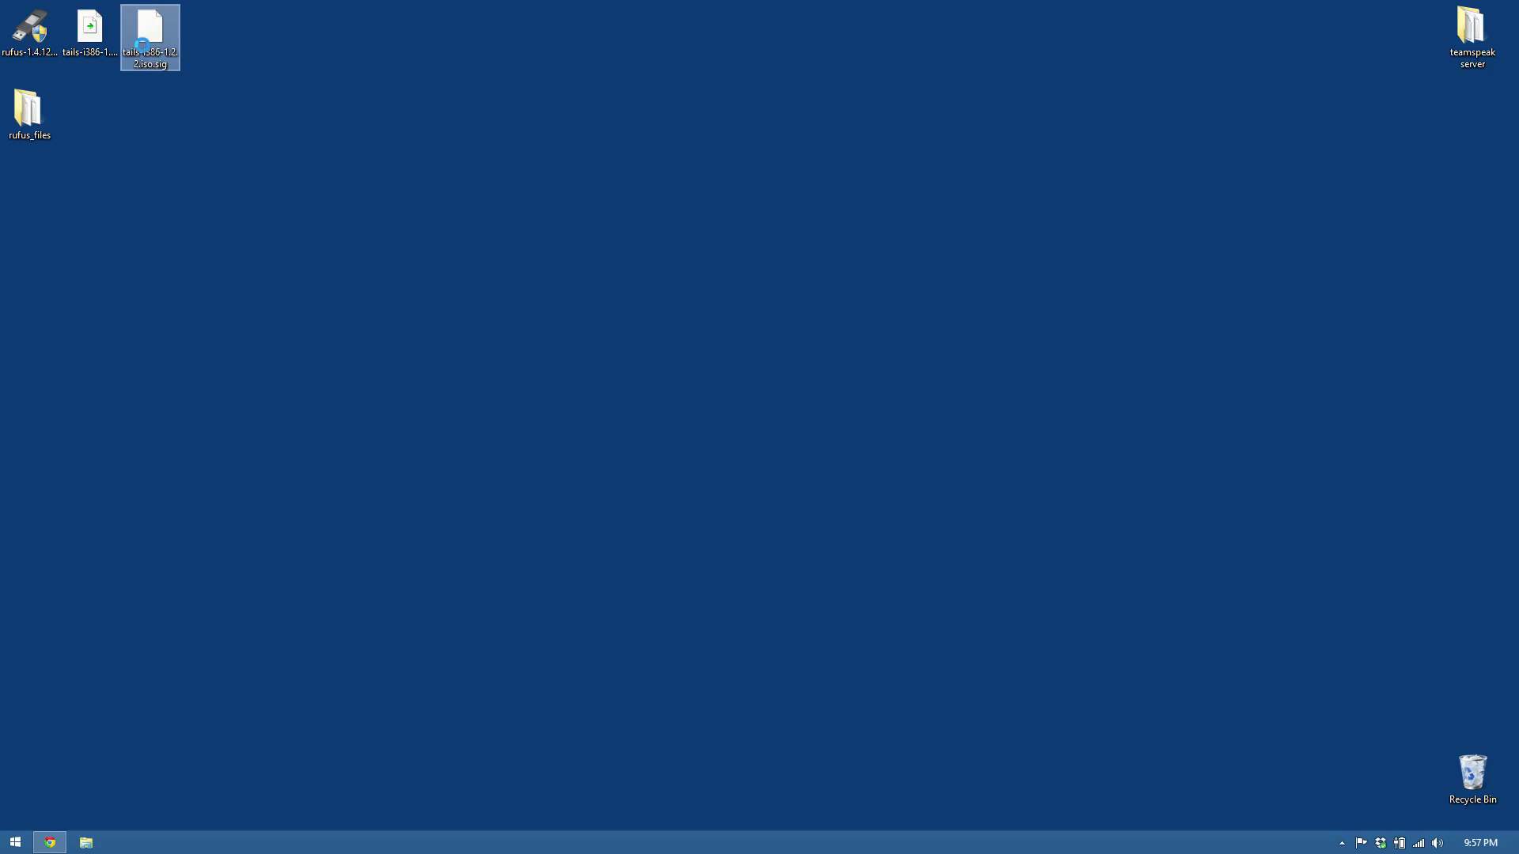
right_click(143, 46)
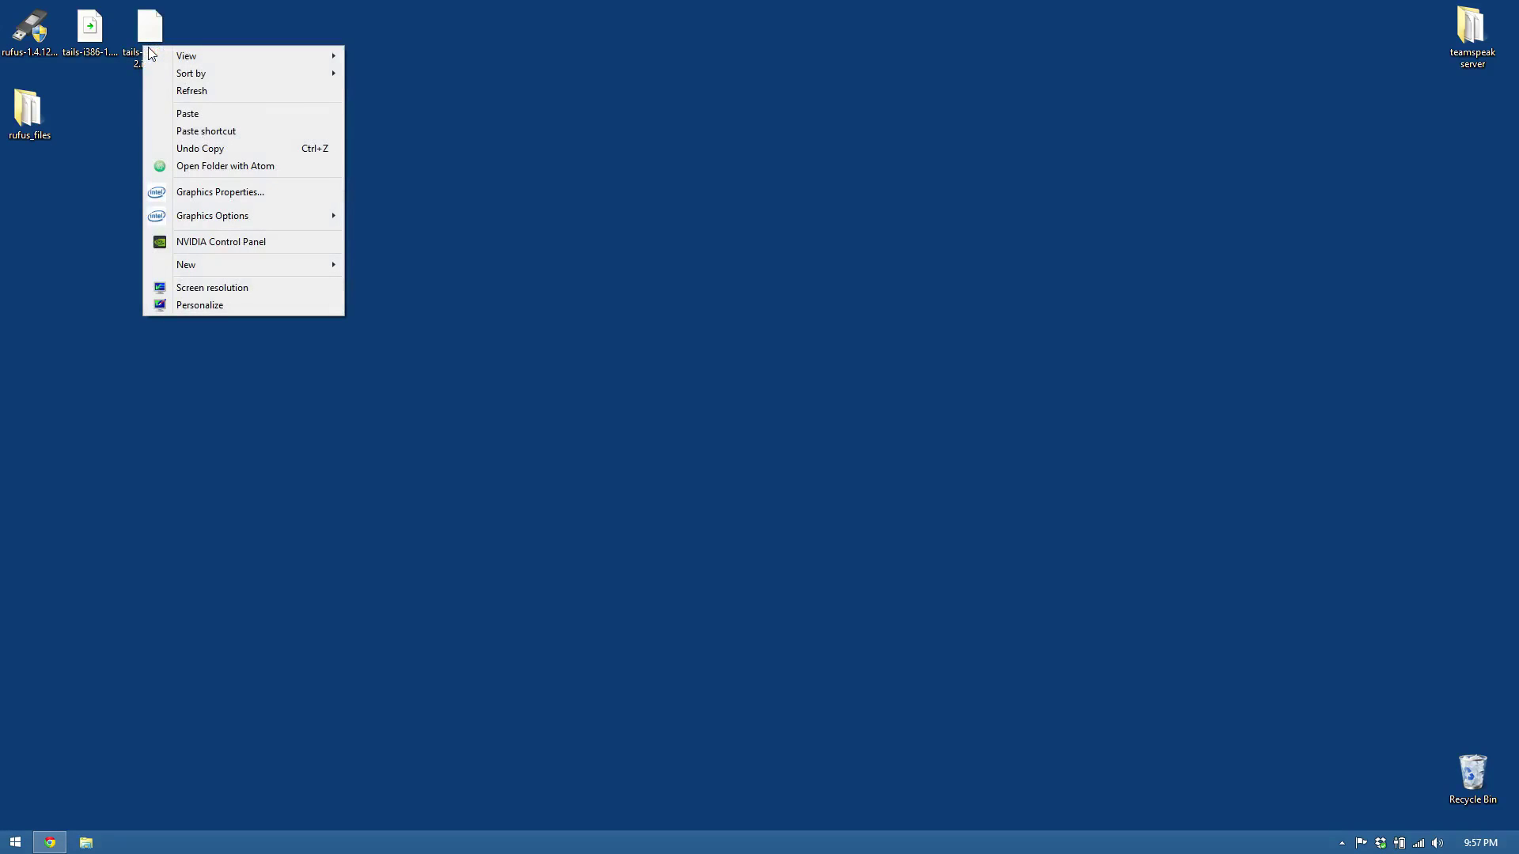
right_click(153, 32)
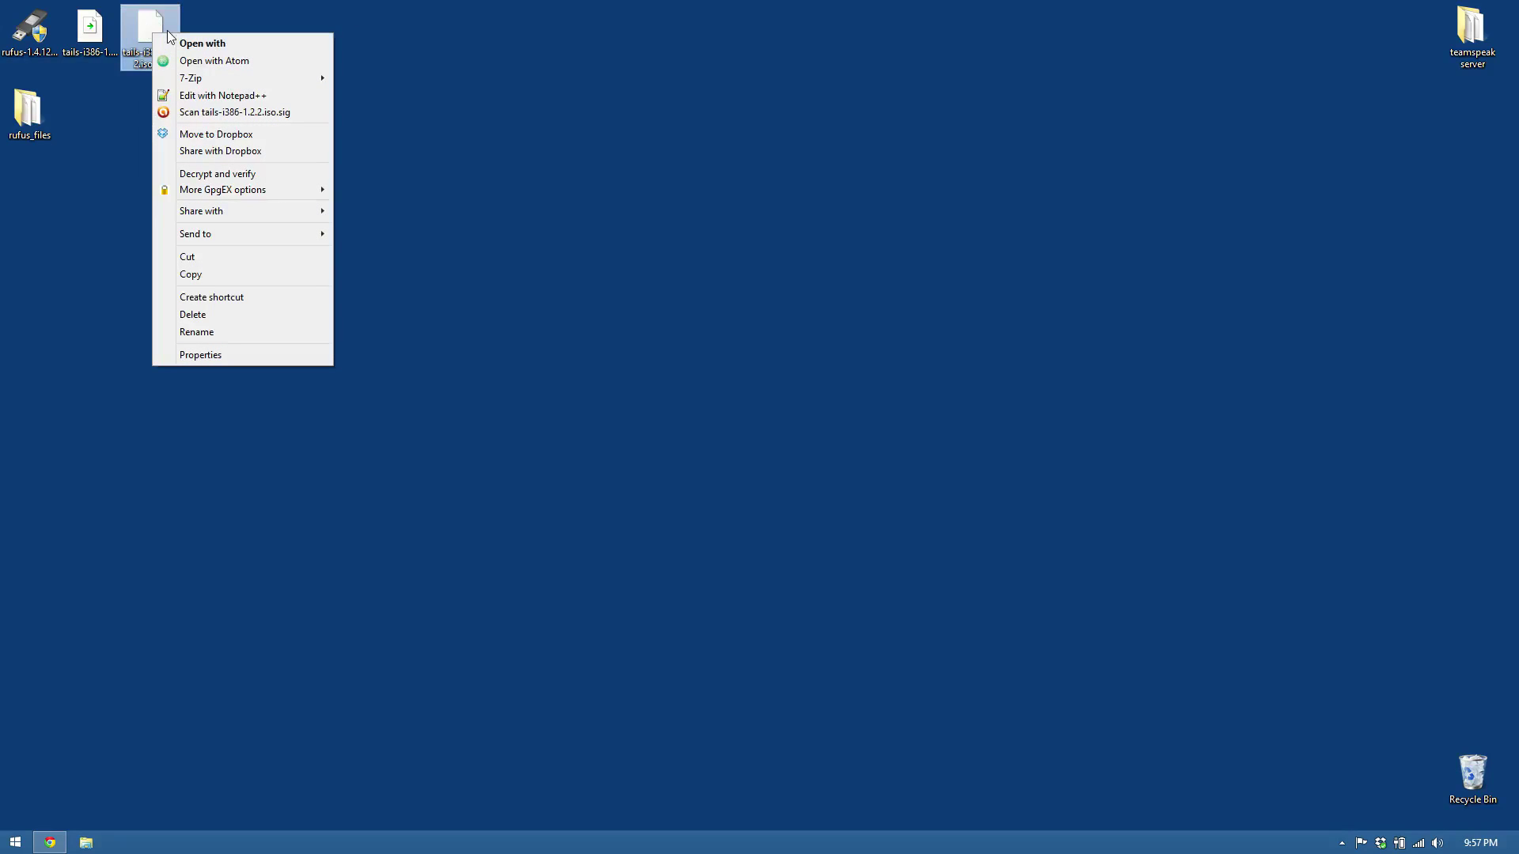
click(250, 176)
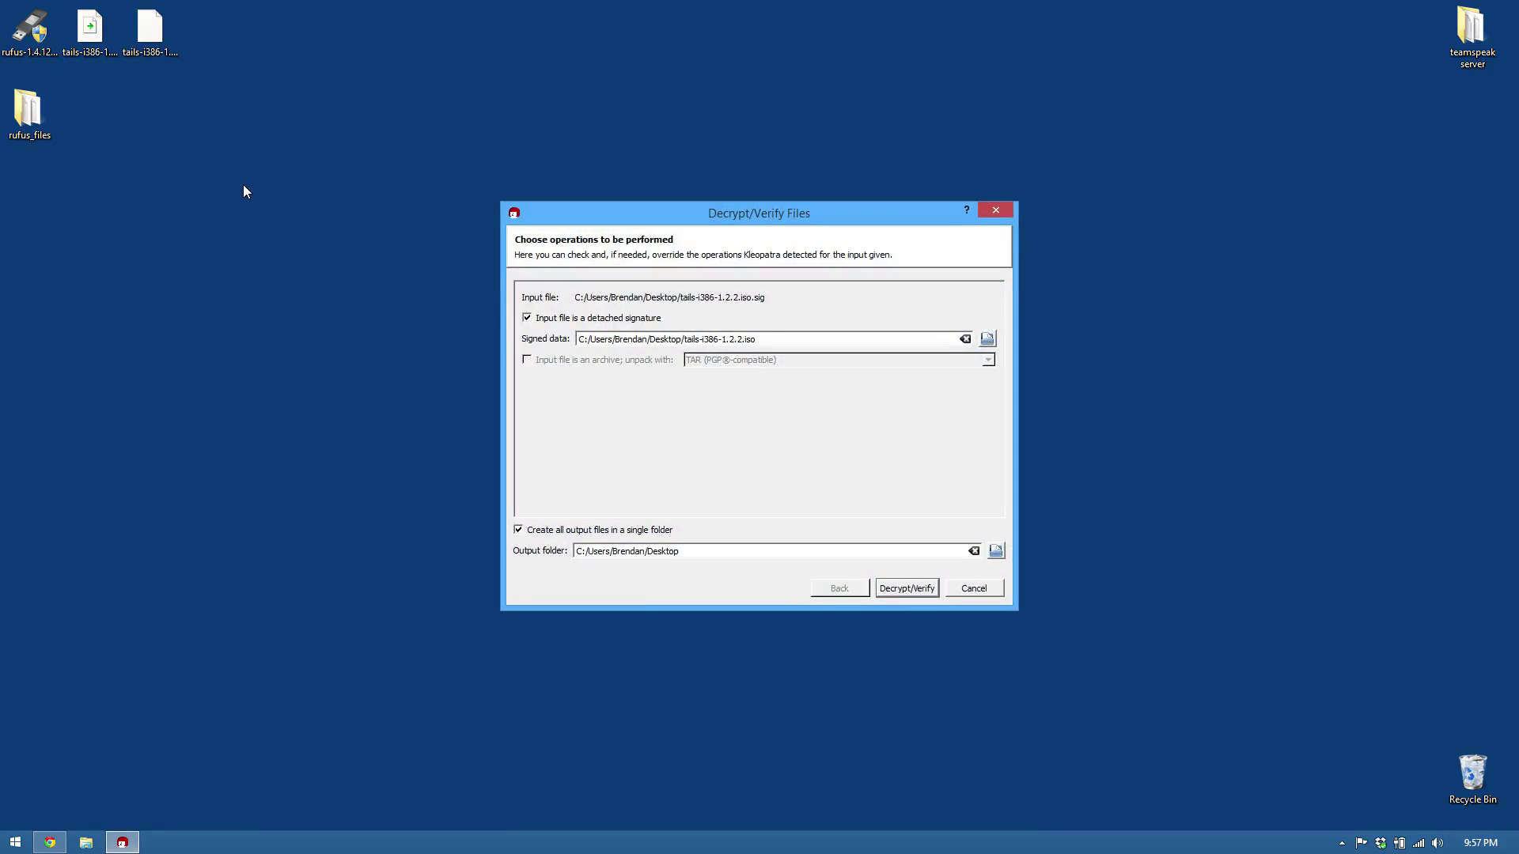
drag(682, 209, 416, 110)
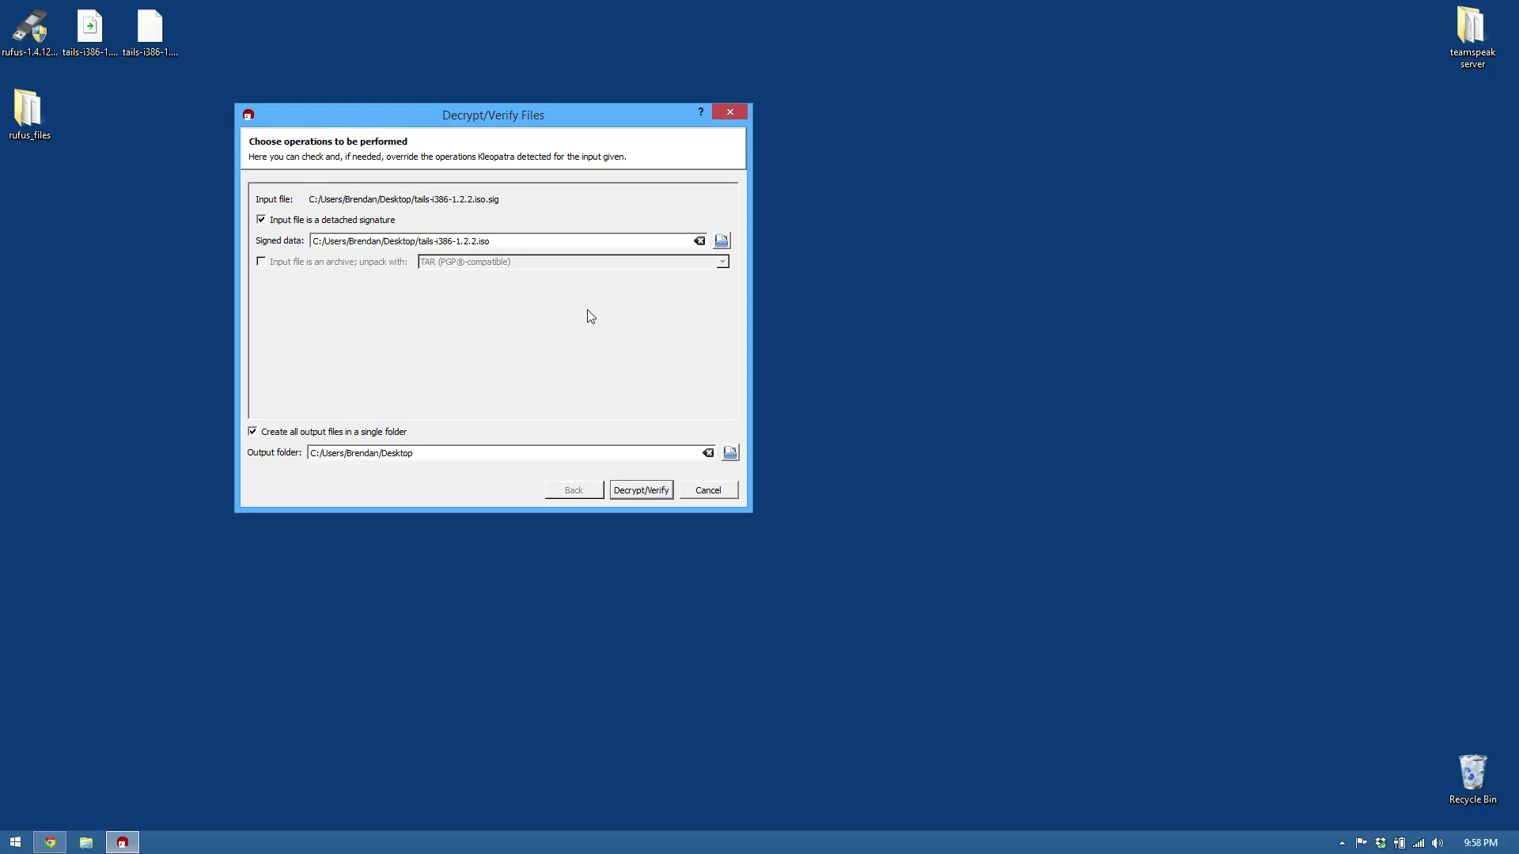
click(644, 494)
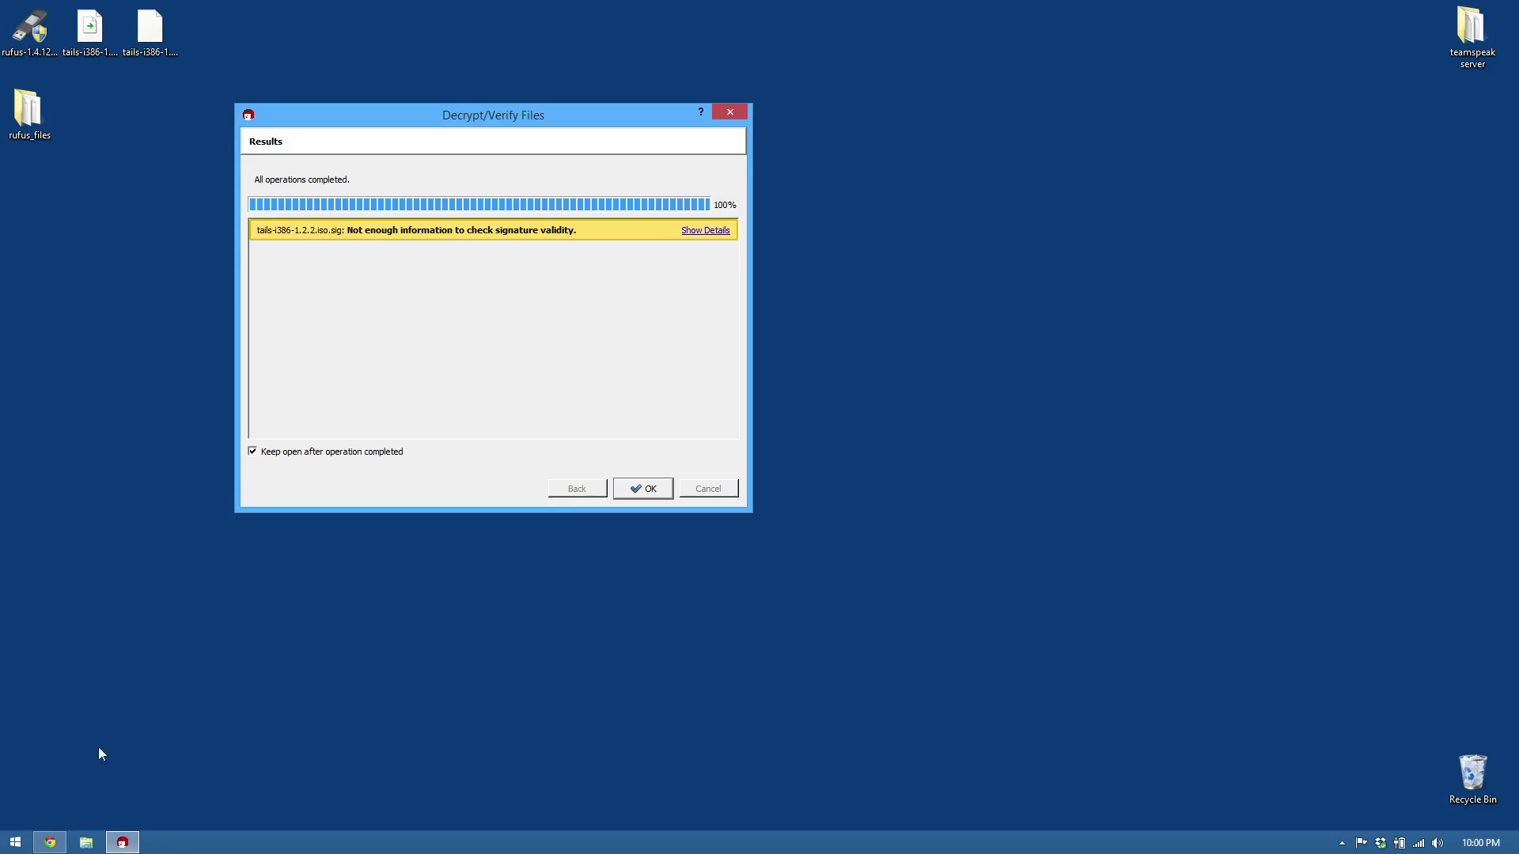
Check the Tails page's explanation of the signature validity warning and dismiss the verification results.
click(50, 842)
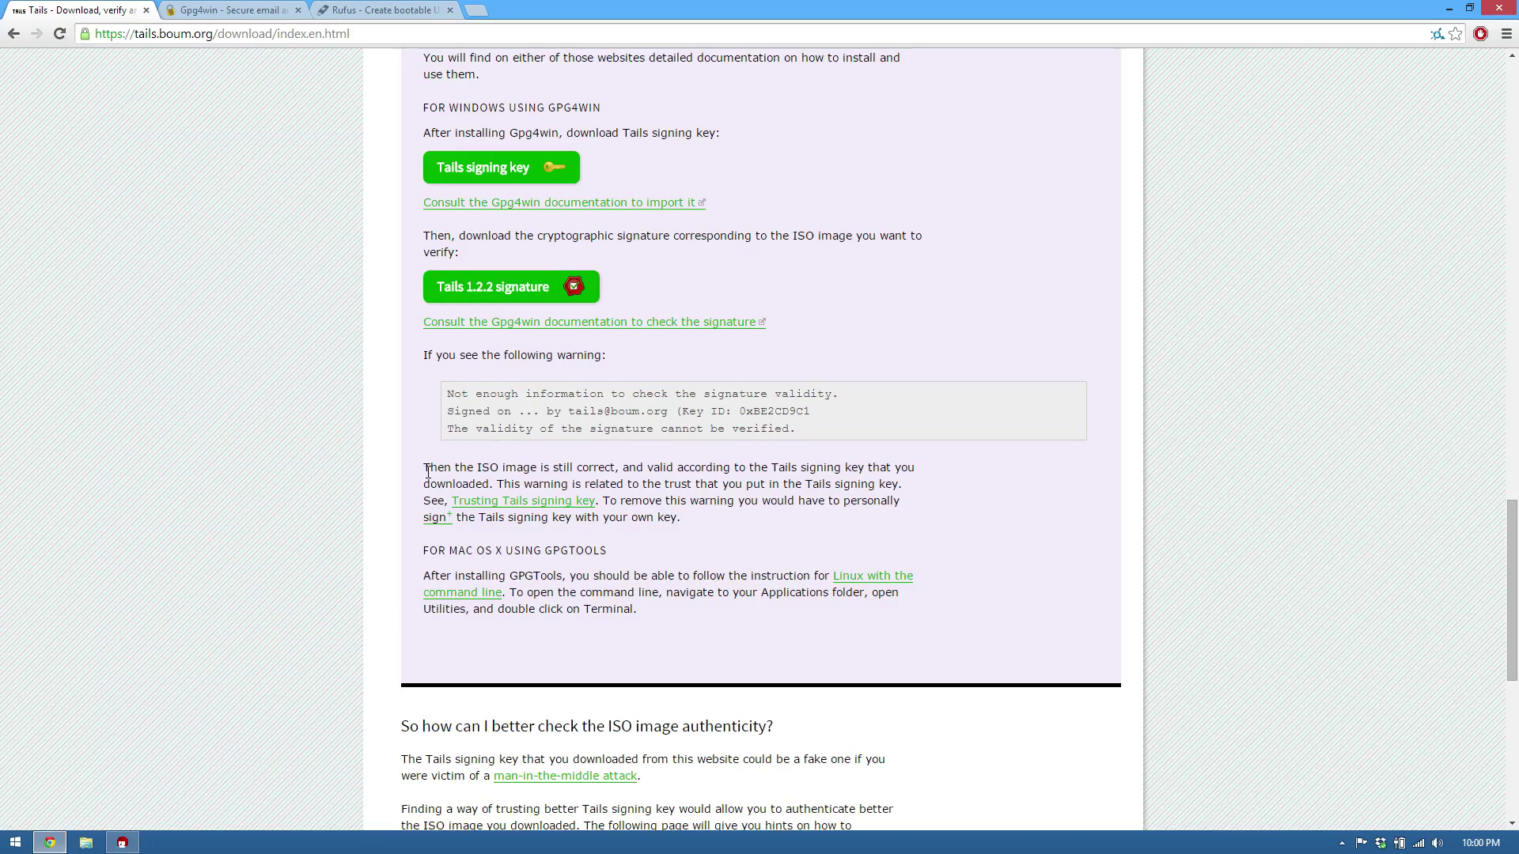
drag(423, 468, 580, 468)
click(640, 464)
mouse_move(123, 843)
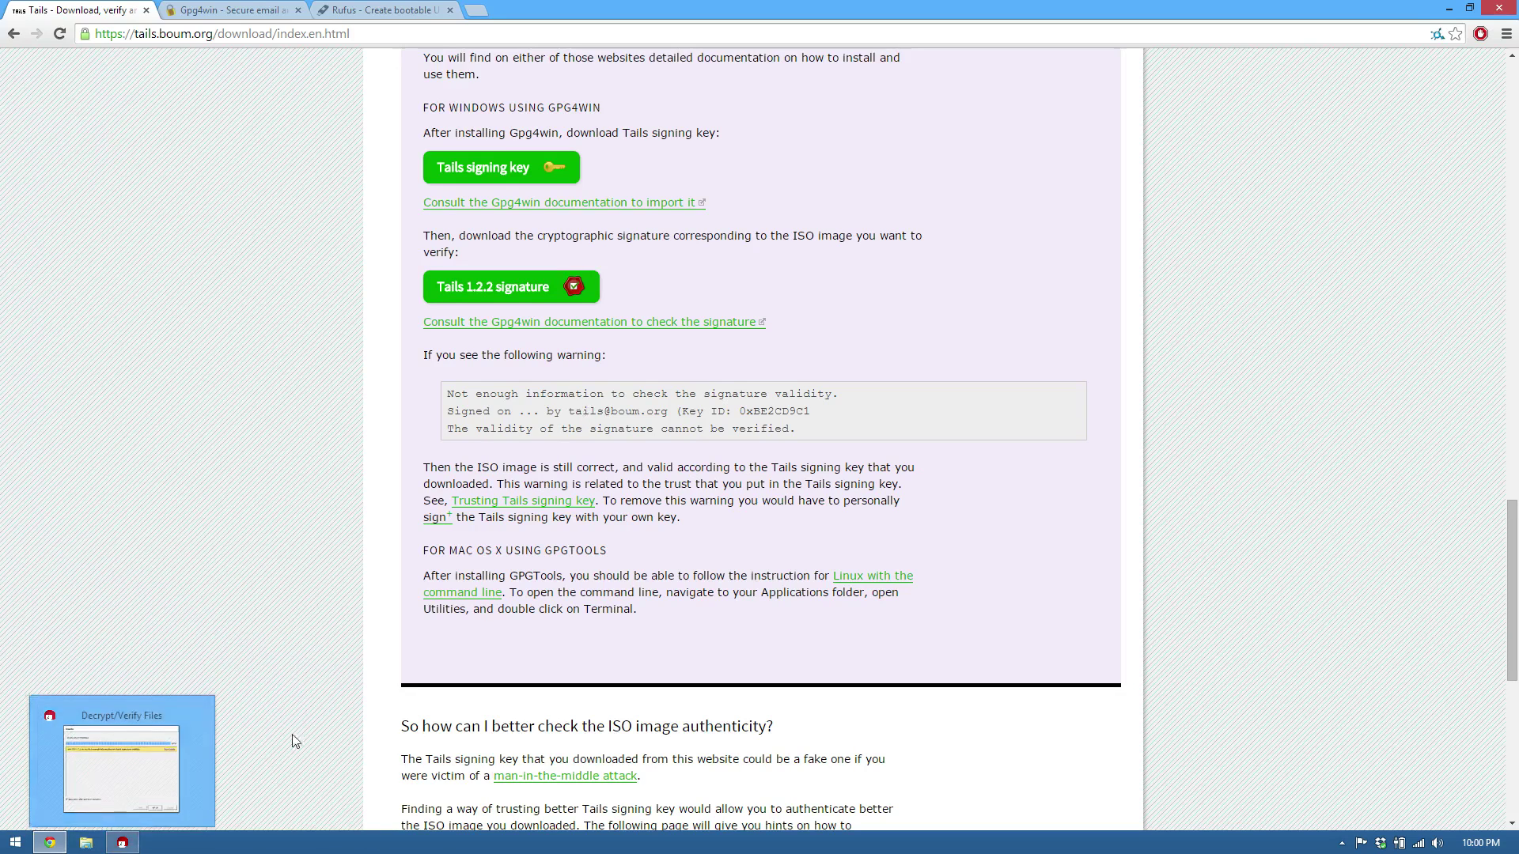
click(122, 764)
click(647, 493)
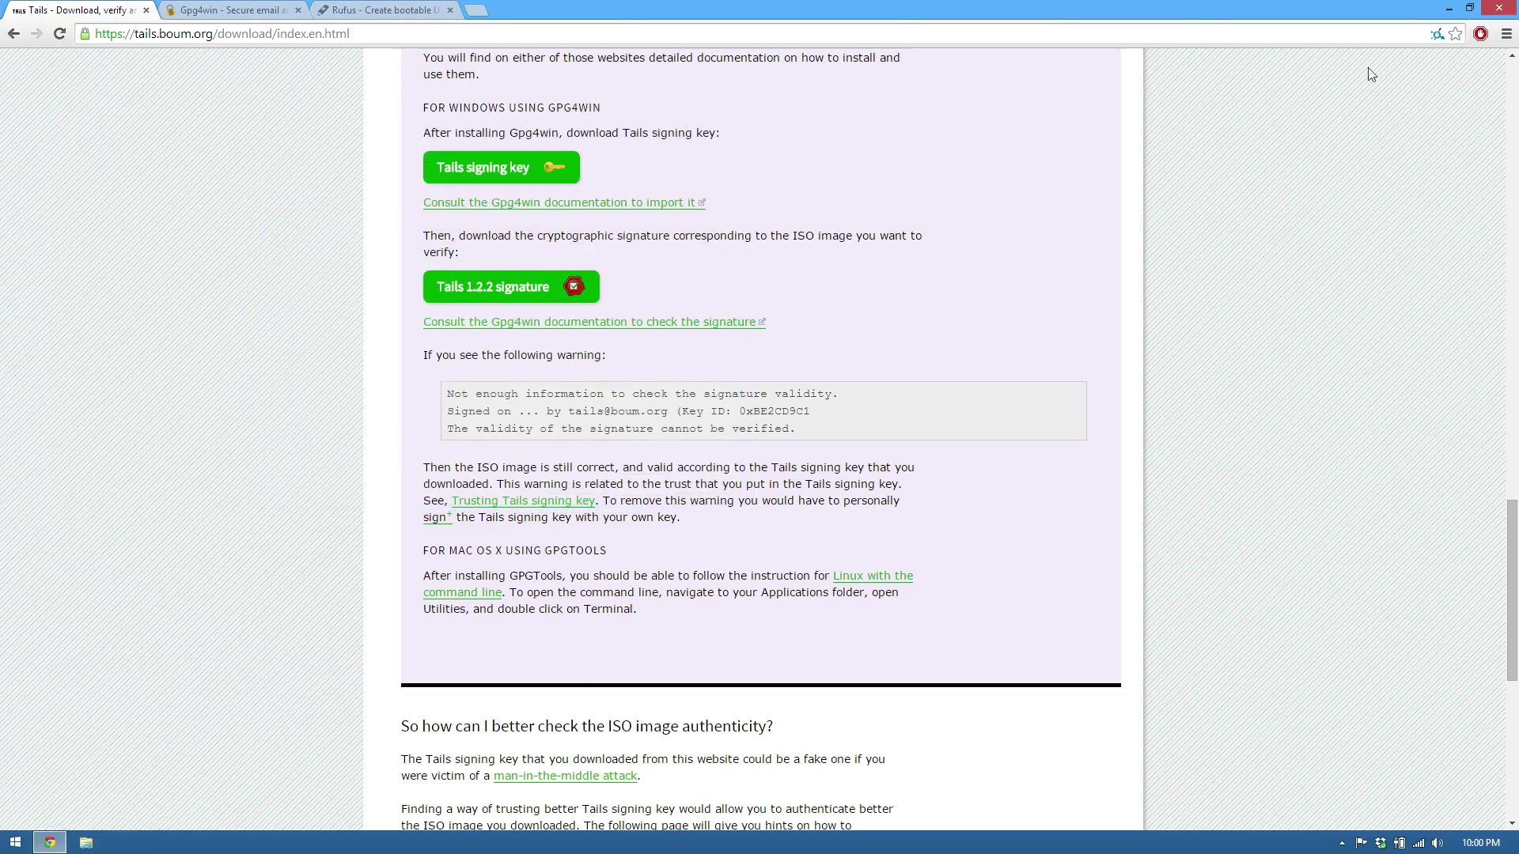
Launch Rufus 1.4.12 from the desktop and select TAILS 1.2.2 (E:) [8GB] as the device.
click(1448, 8)
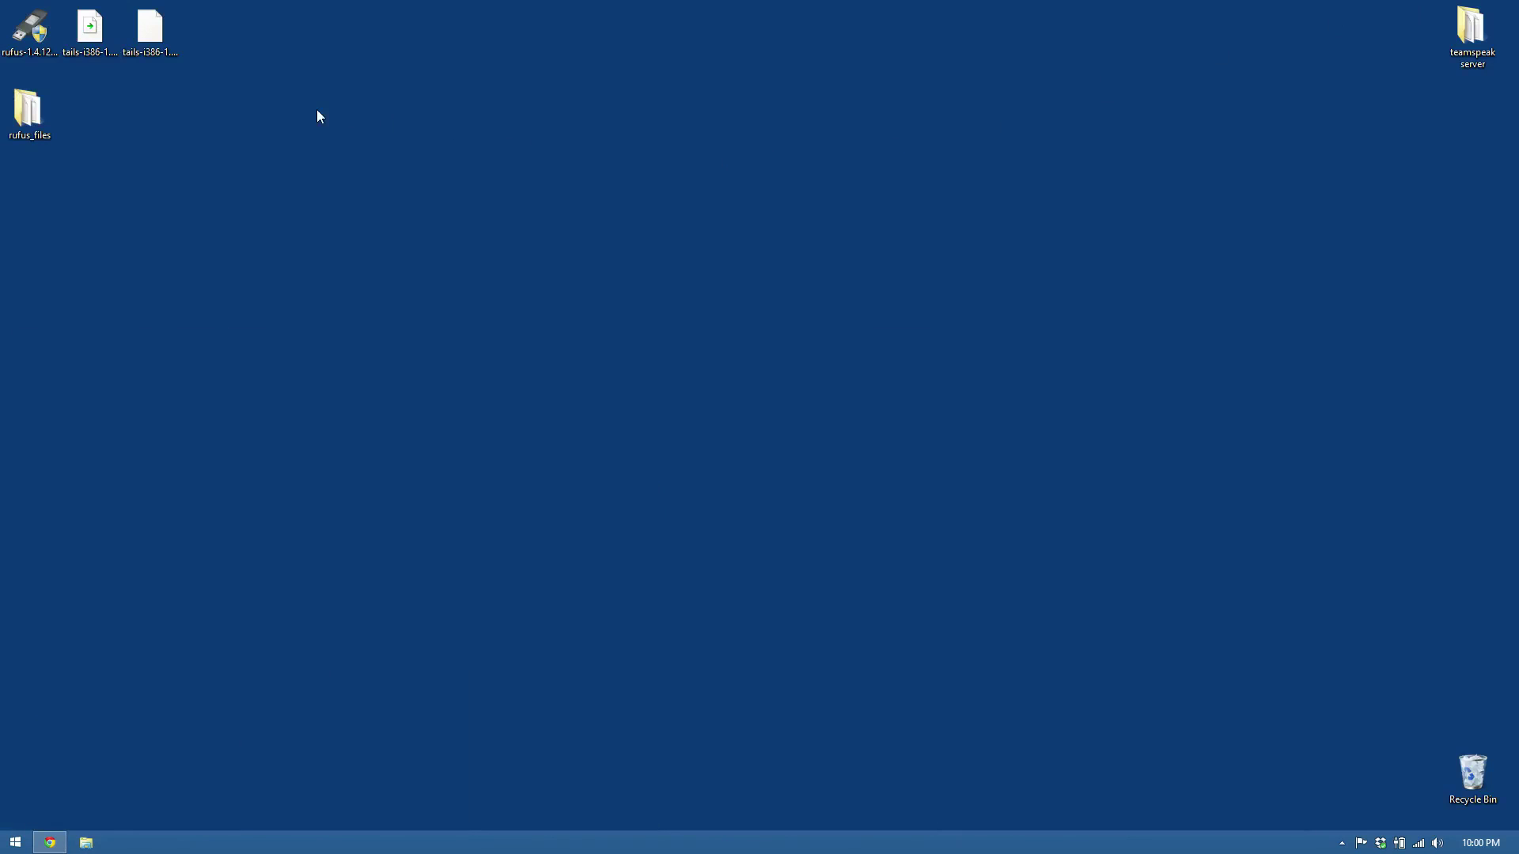
double_click(33, 37)
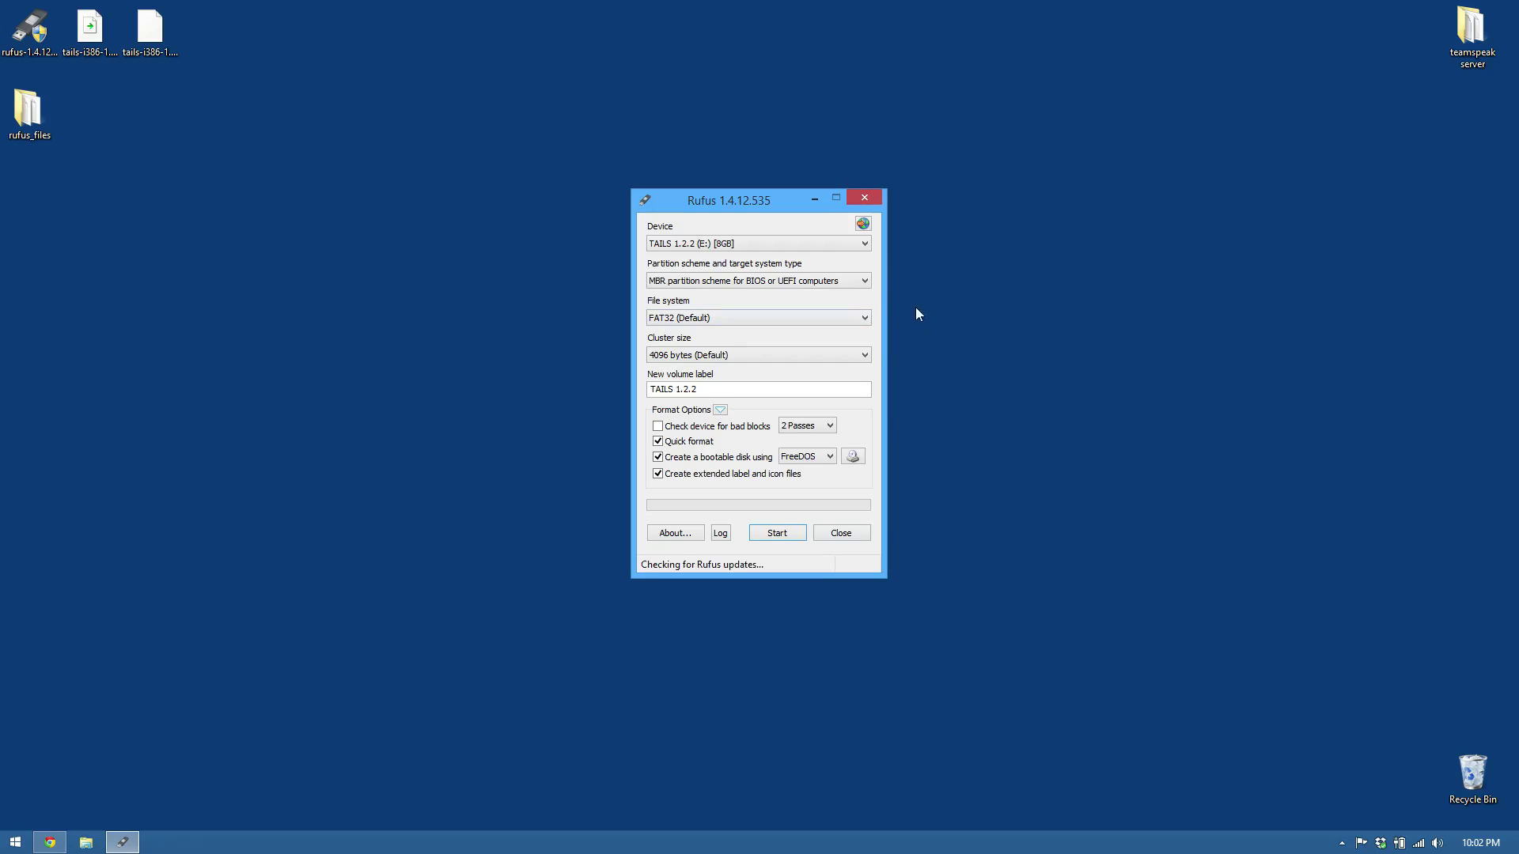
click(822, 245)
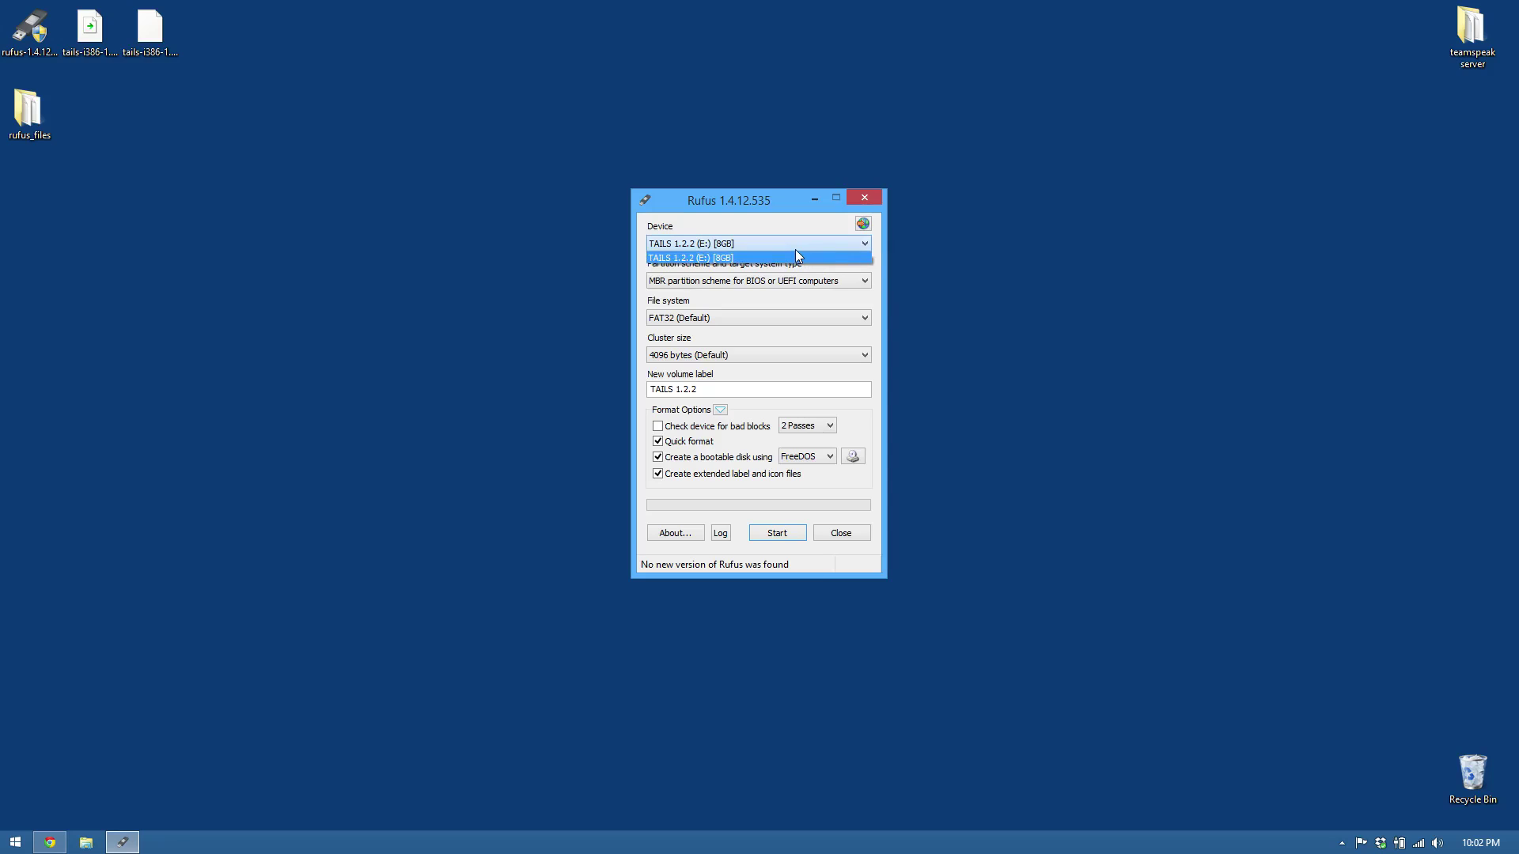
click(793, 246)
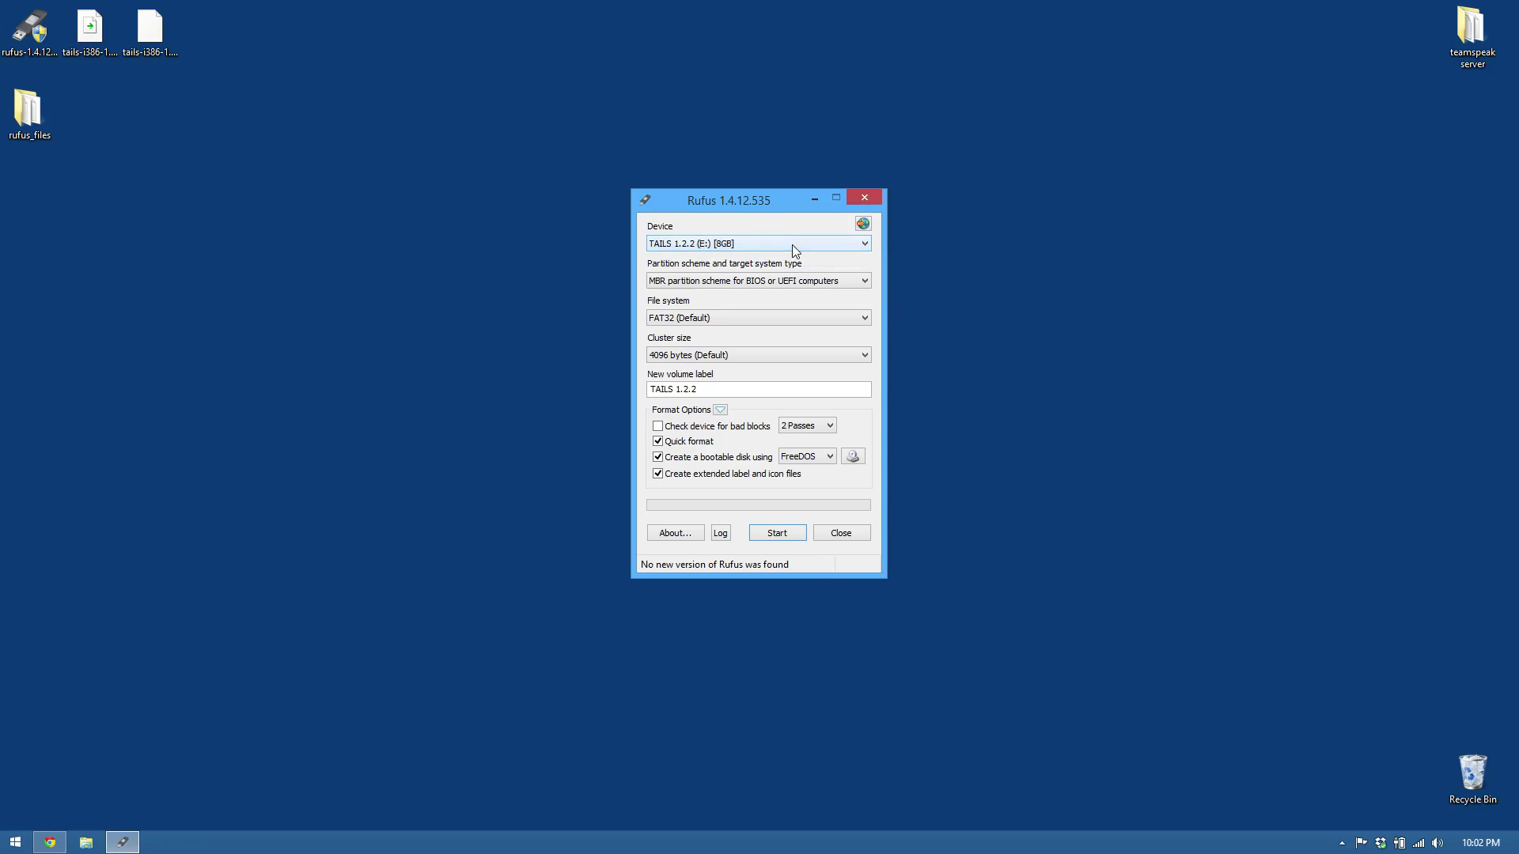
click(749, 245)
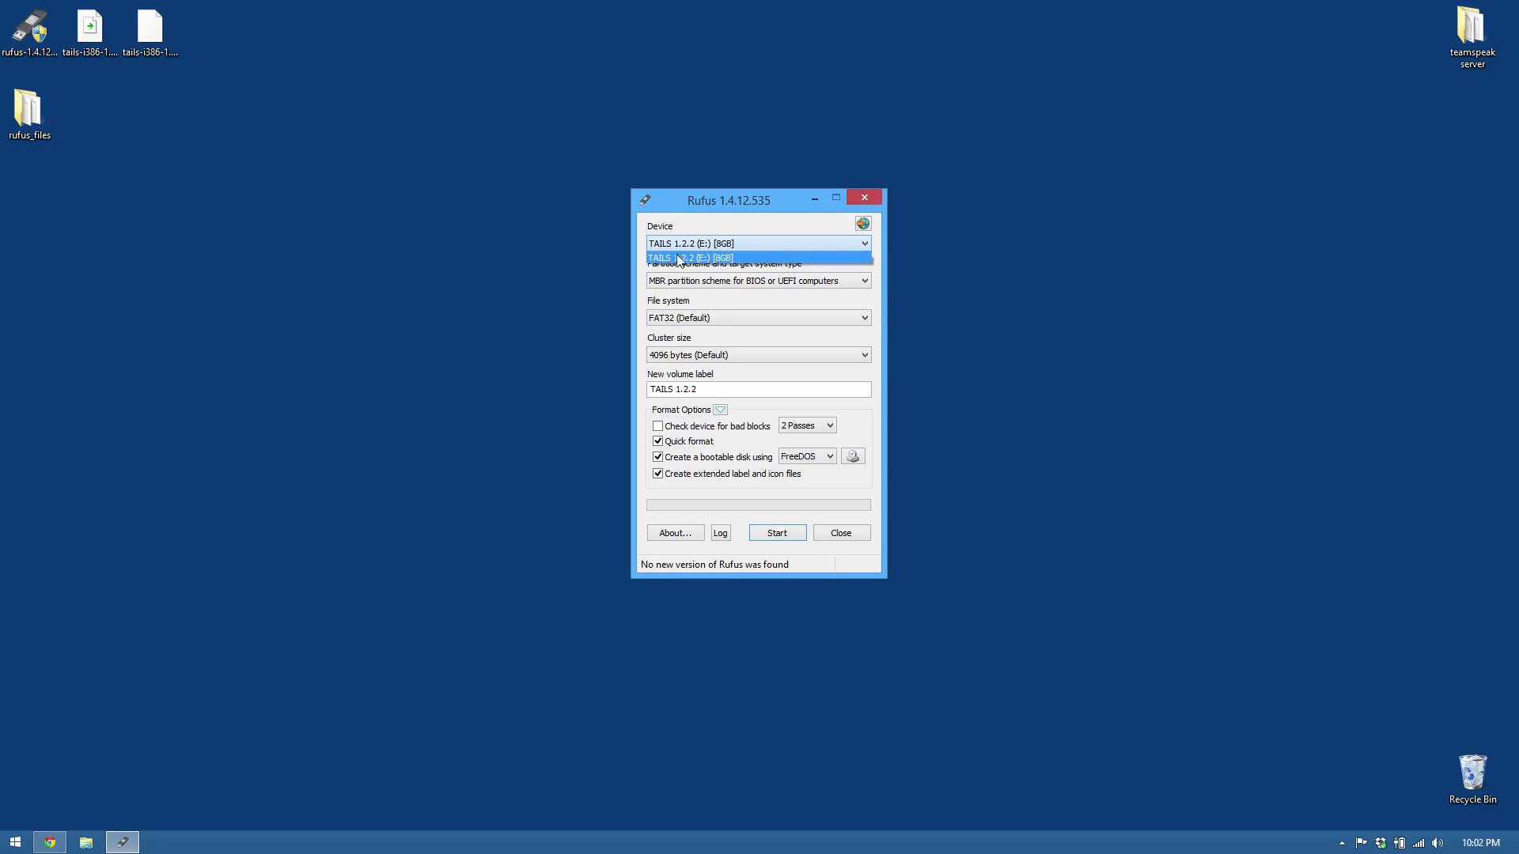
click(719, 258)
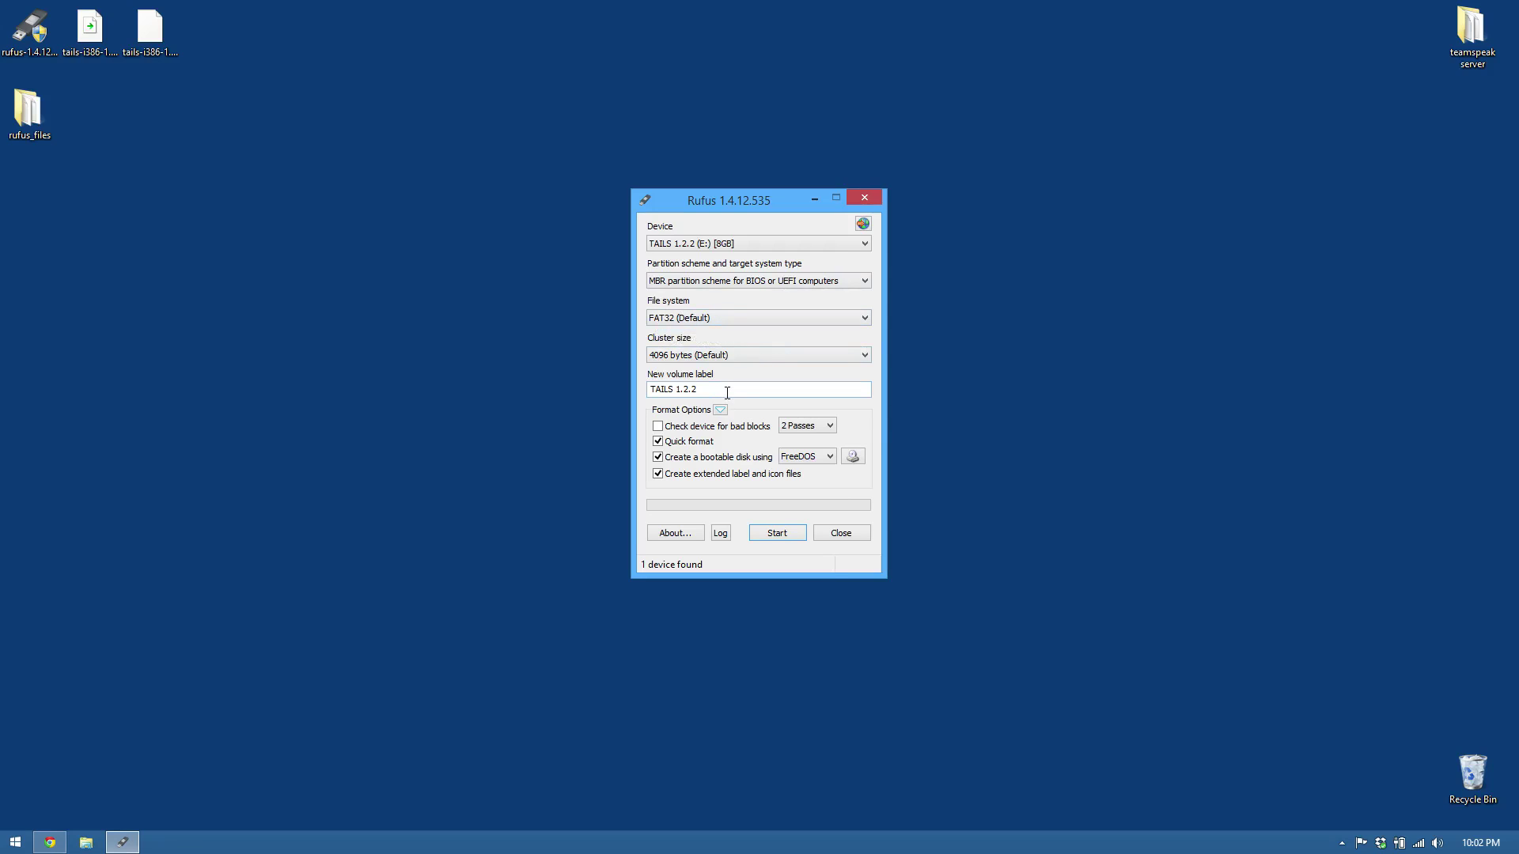
Set the bootable disk type to ISO Image and load tails-i386-1.2.2.iso from Downloads as its source.
mouse_move(701, 390)
mouse_down()
mouse_move(644, 397)
mouse_move(703, 397)
mouse_up()
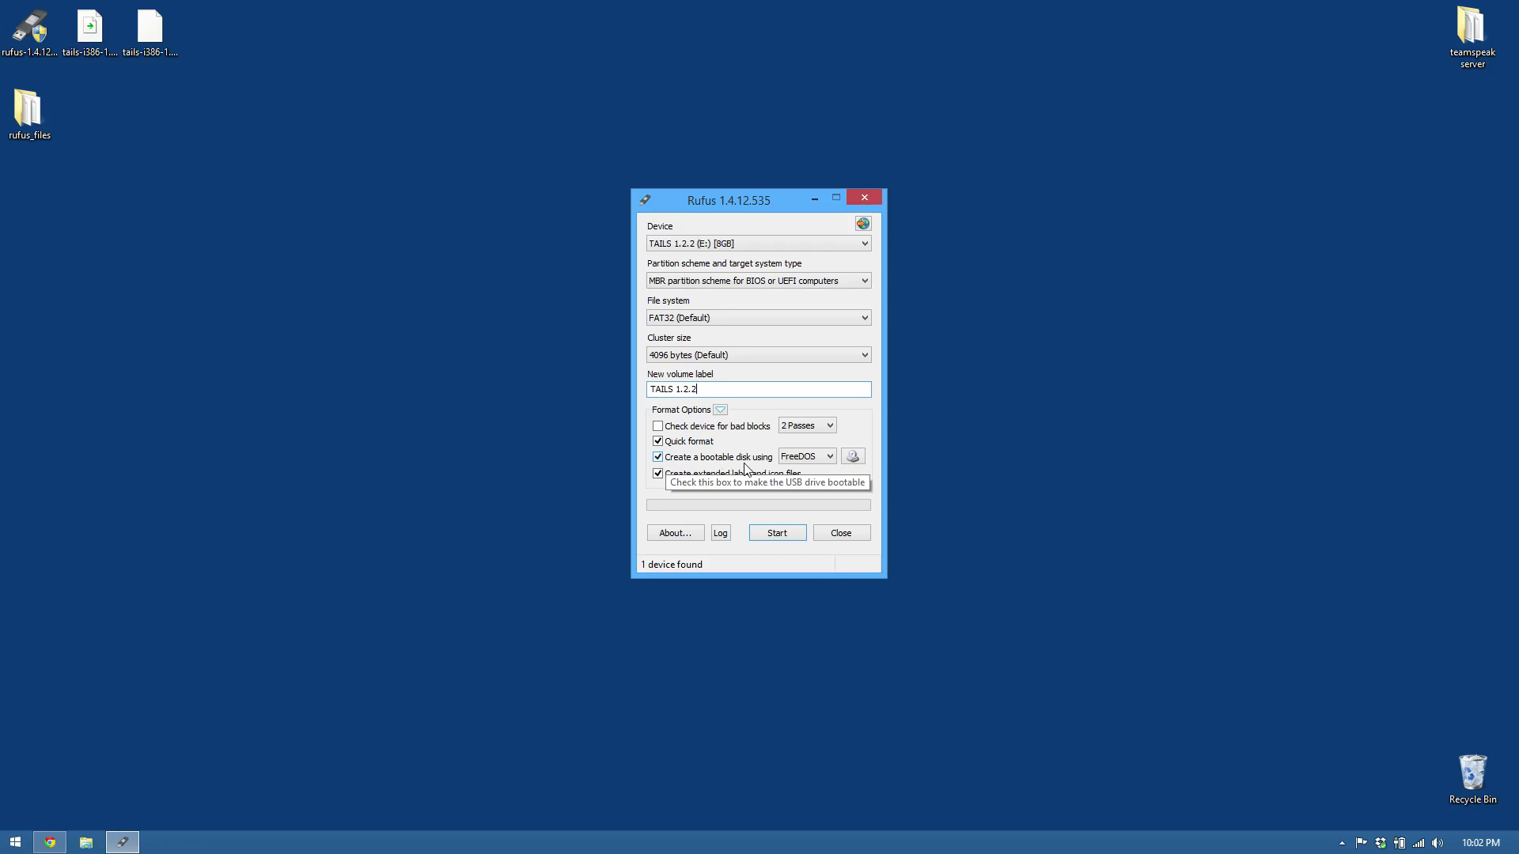
click(827, 465)
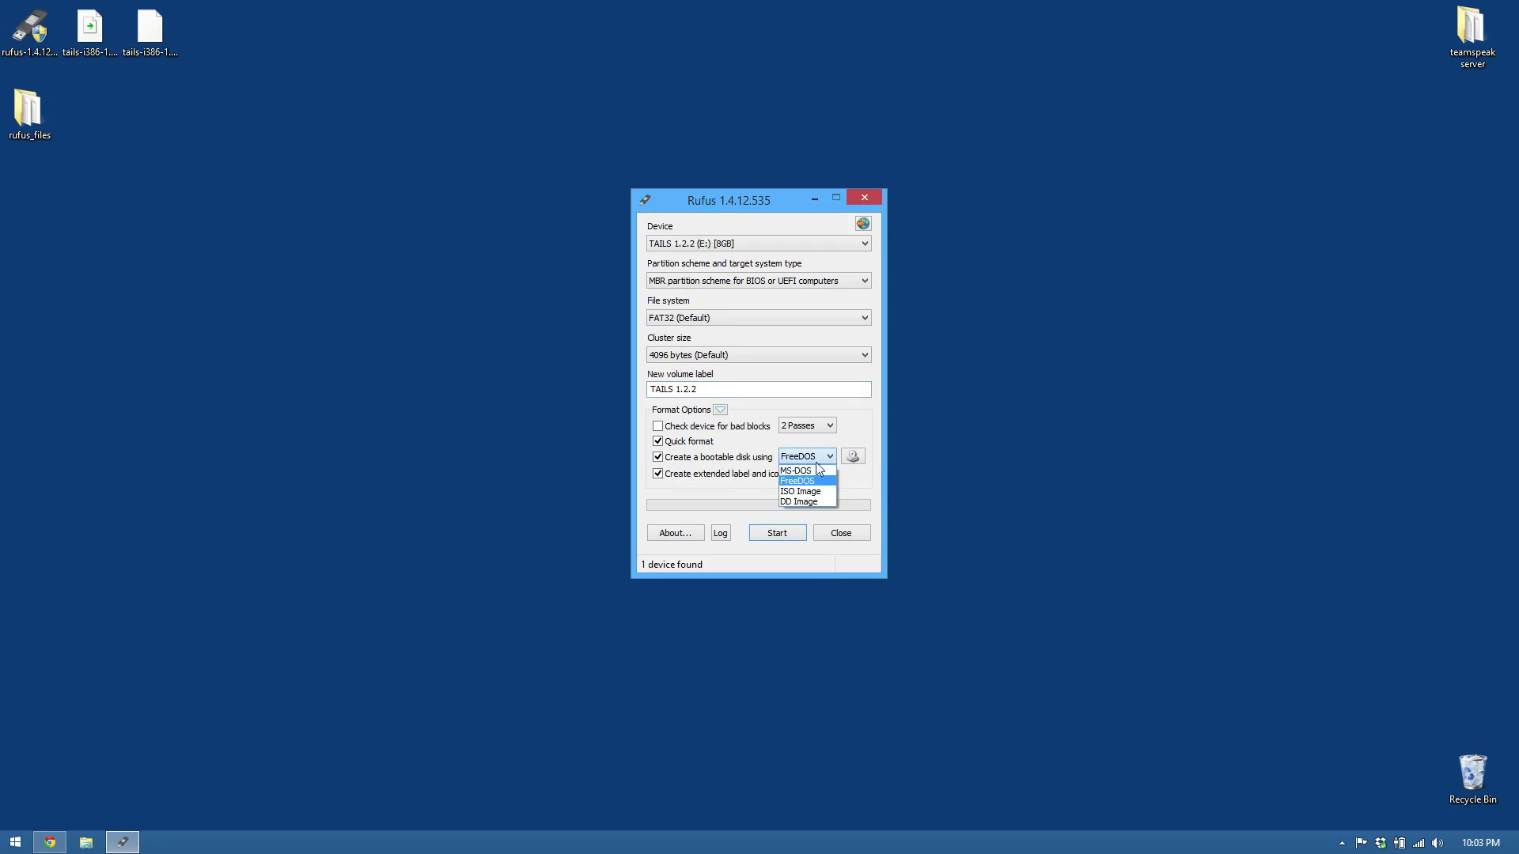
click(806, 493)
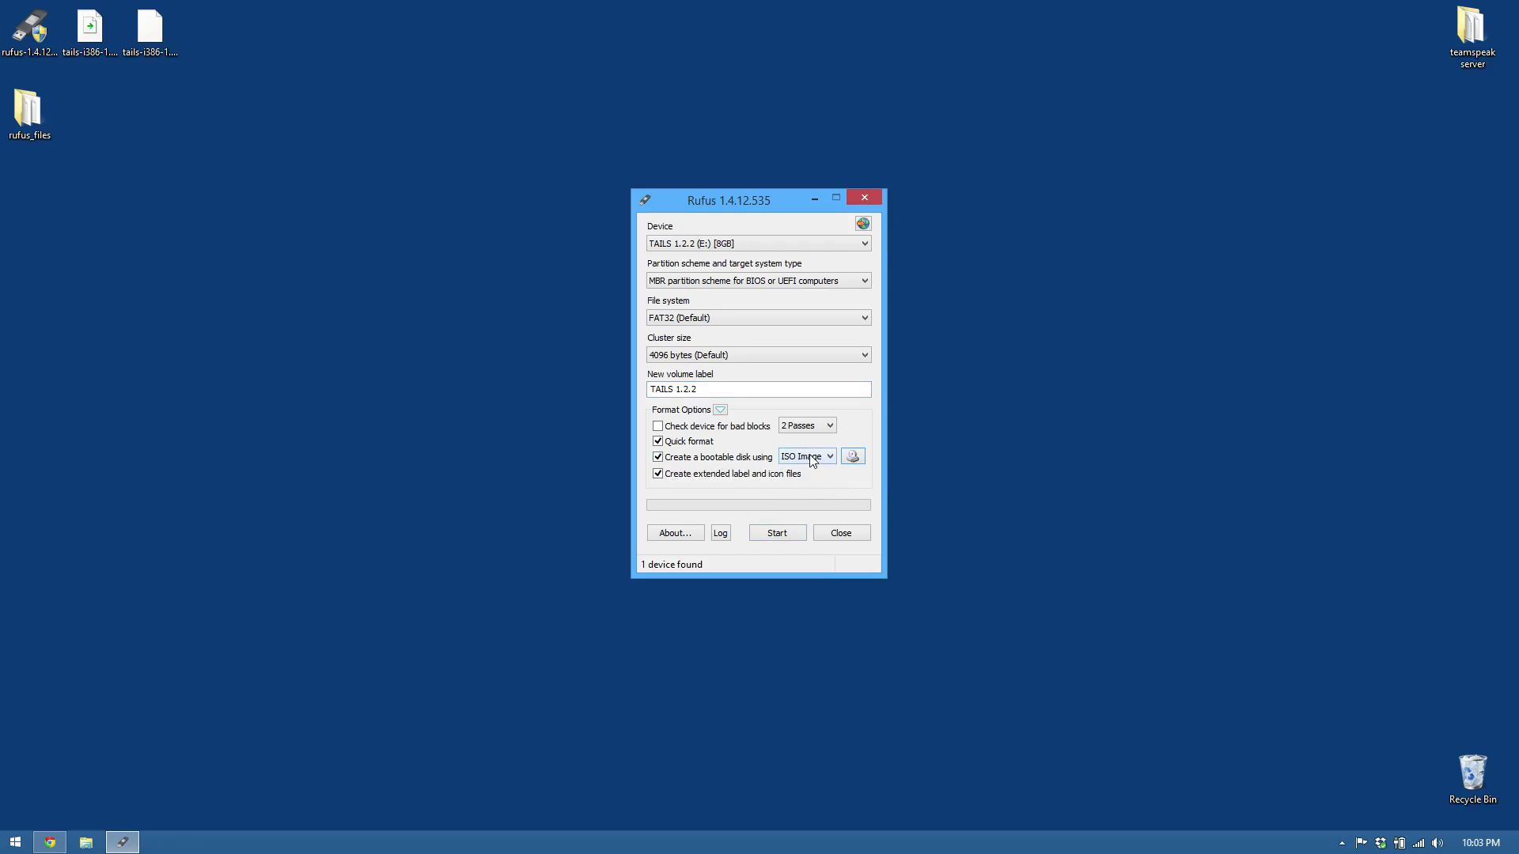
click(852, 459)
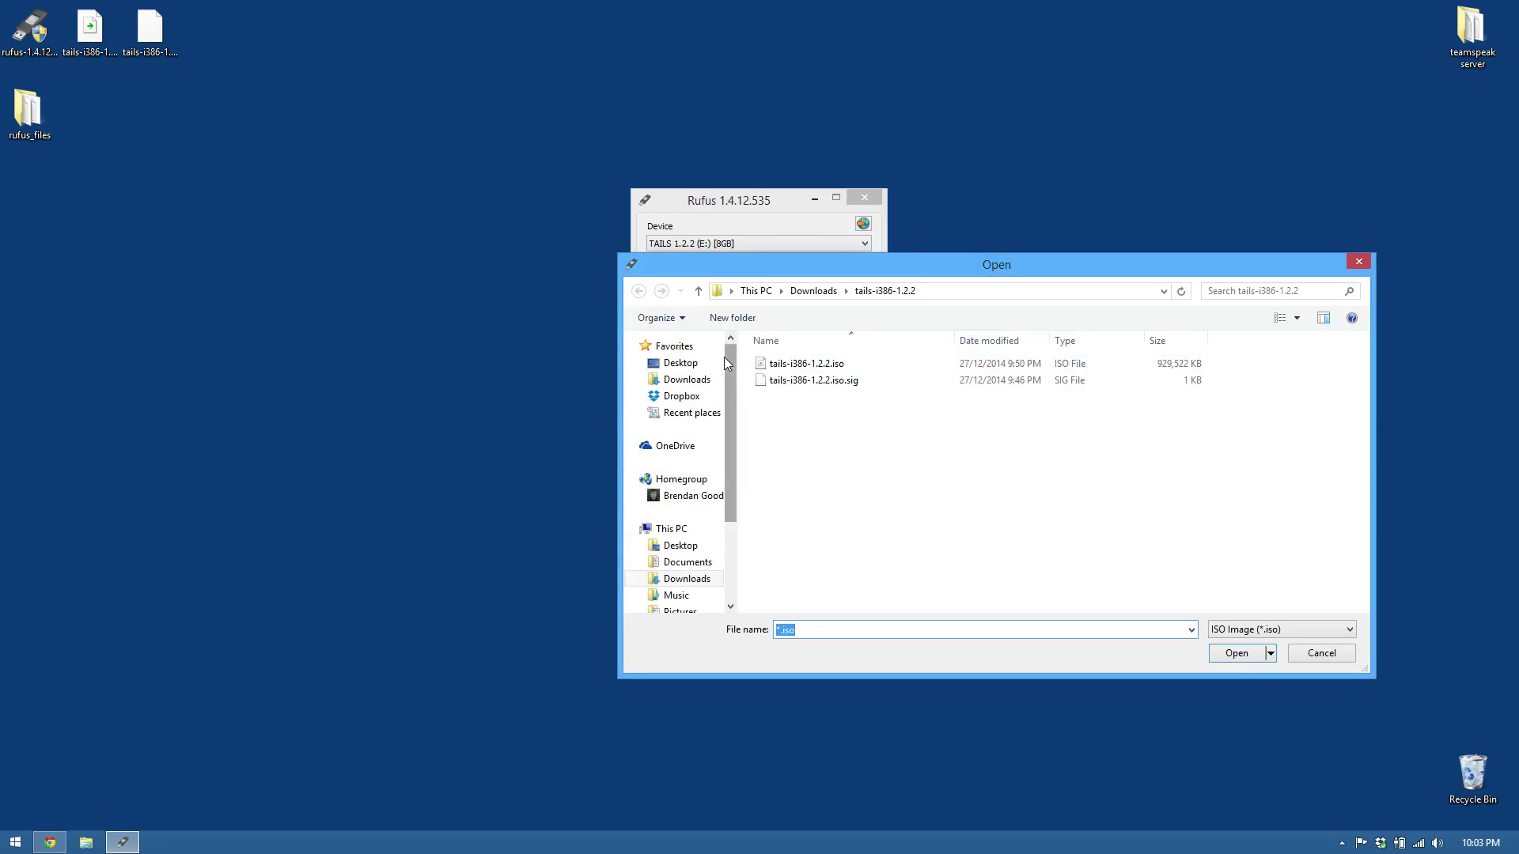
drag(867, 269, 1008, 191)
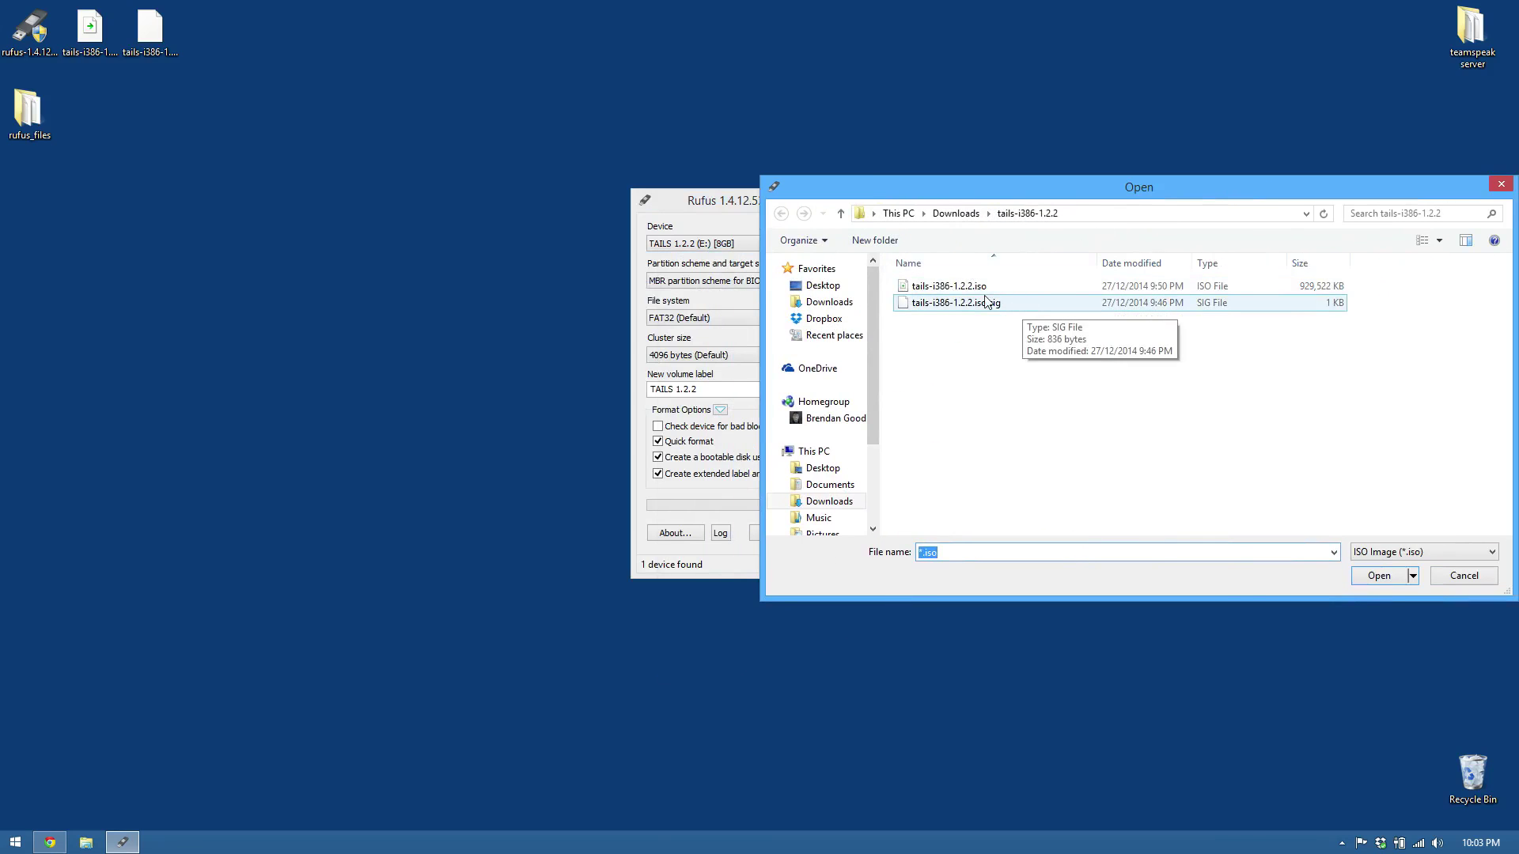
drag(1036, 187, 536, 195)
click(472, 293)
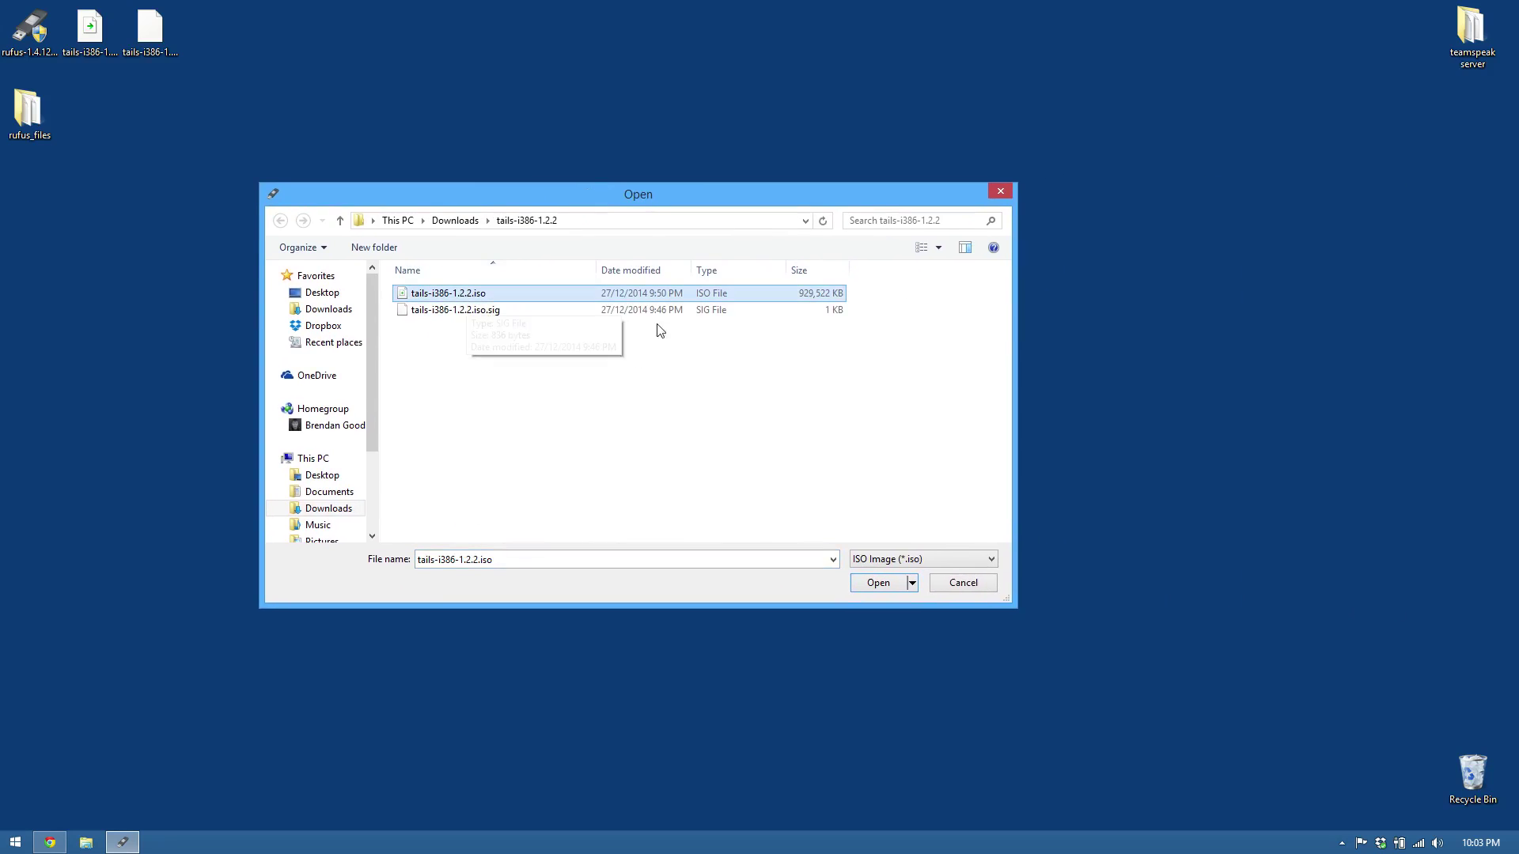
click(875, 582)
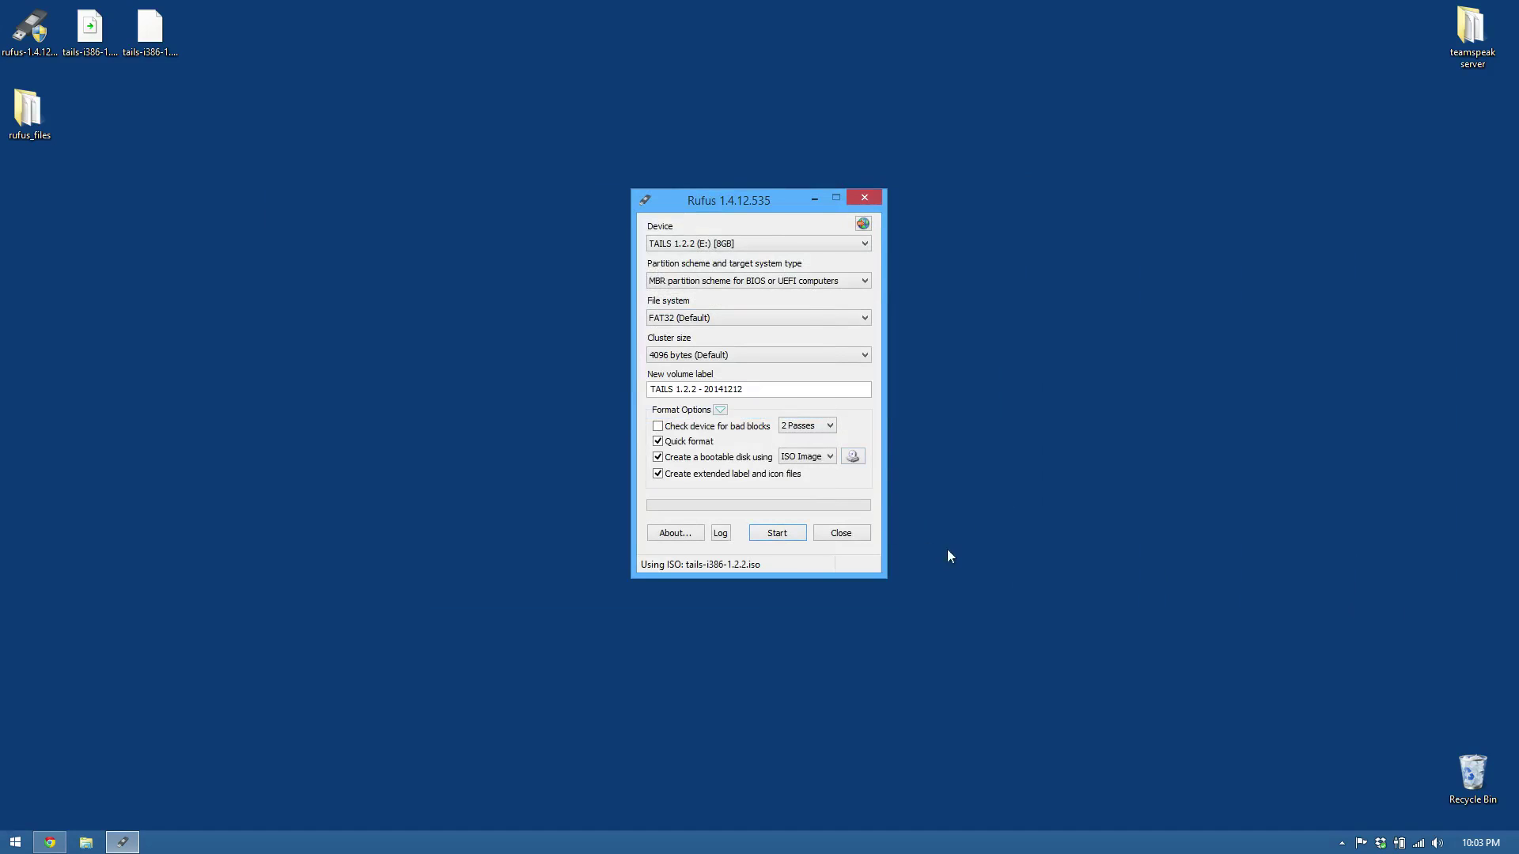
Write the Tails image to the USB drive, accept the erasure of all its data, and close Rufus once done.
click(778, 534)
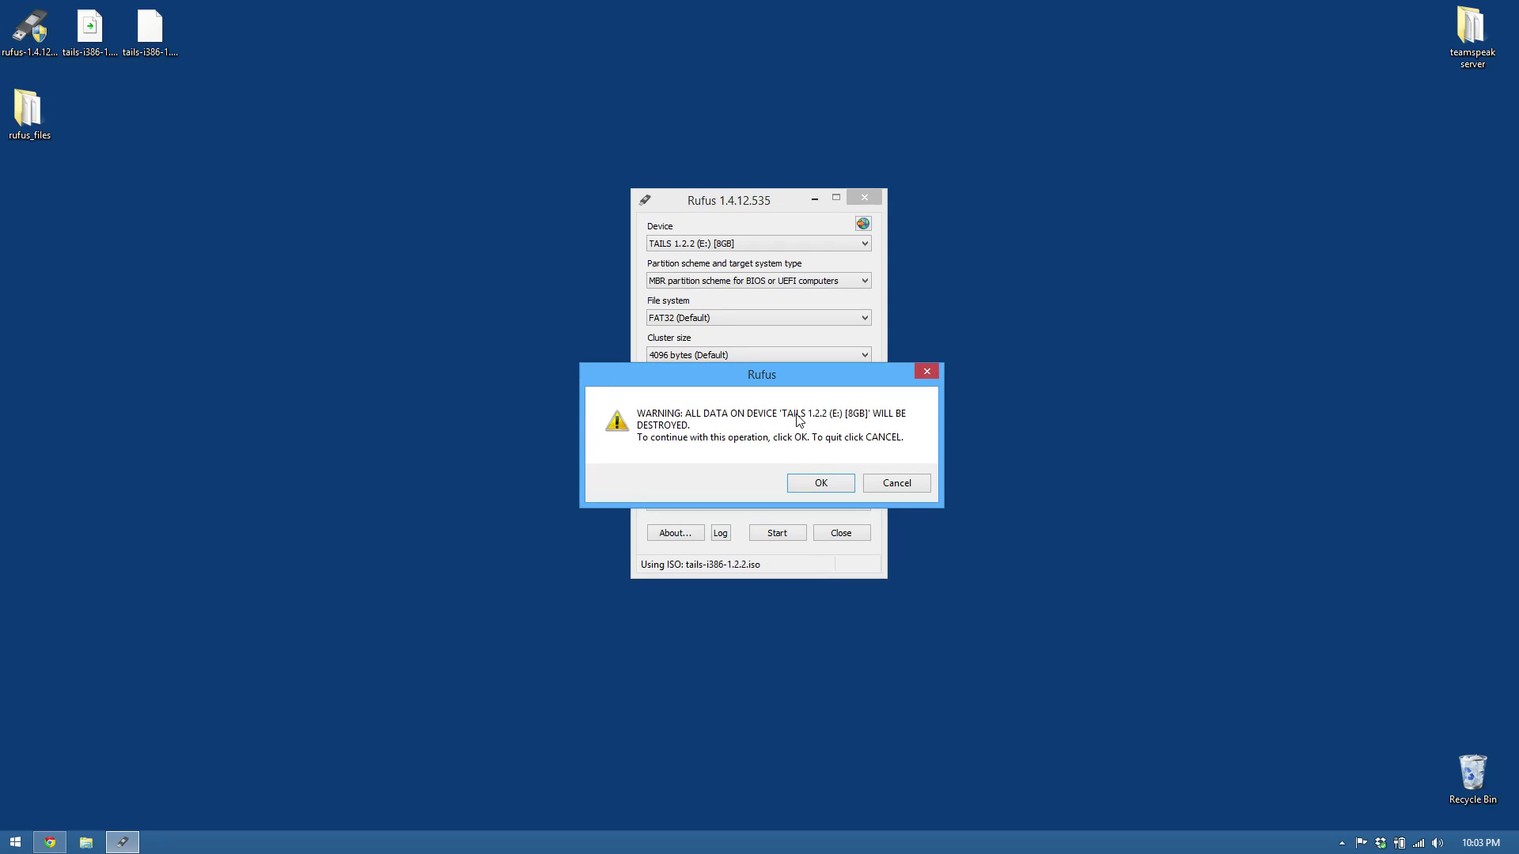
click(821, 481)
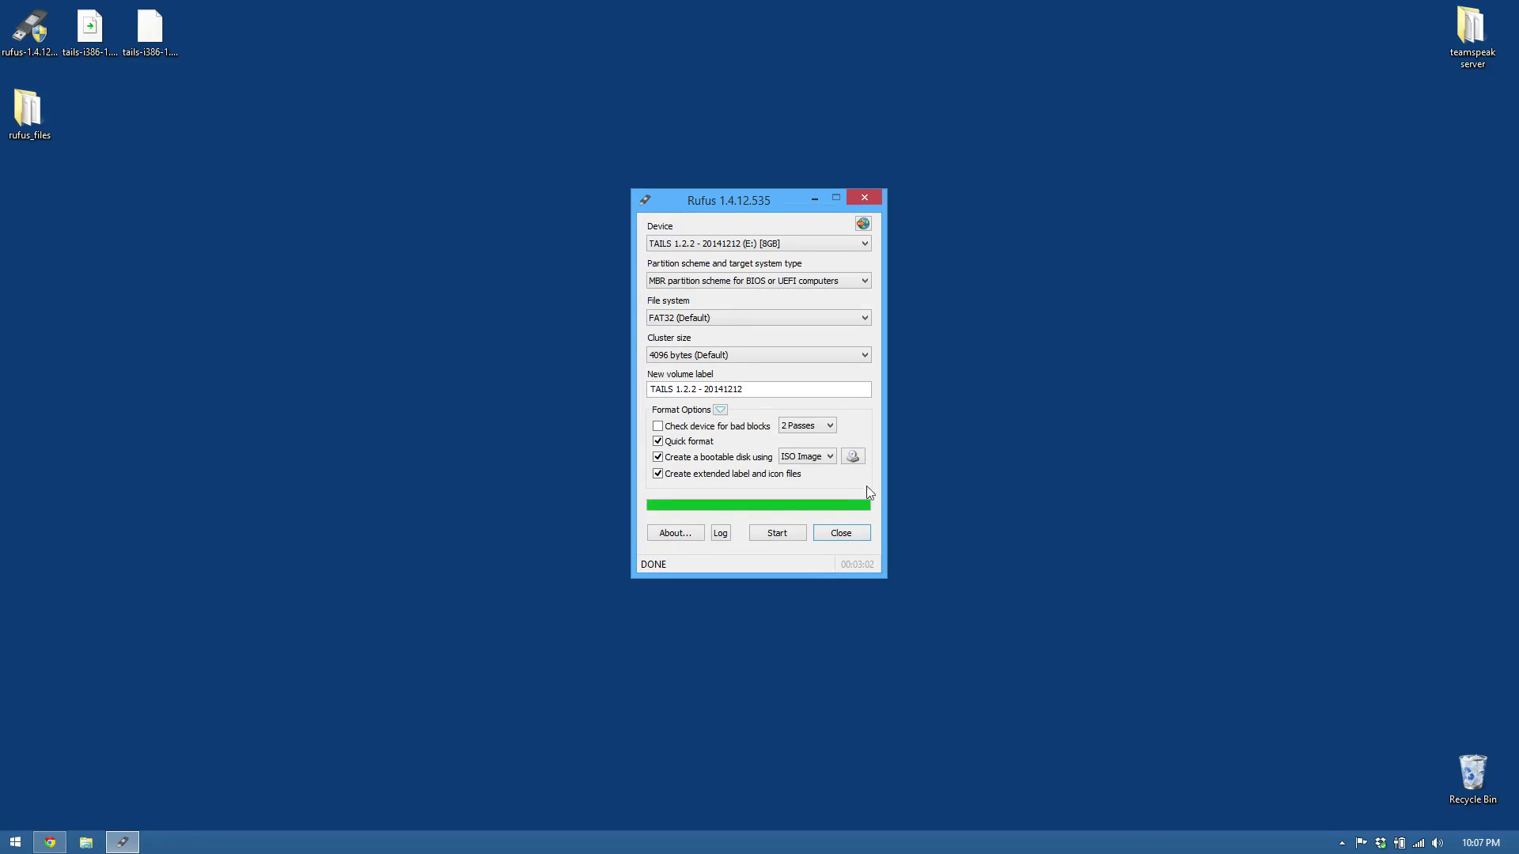
click(842, 534)
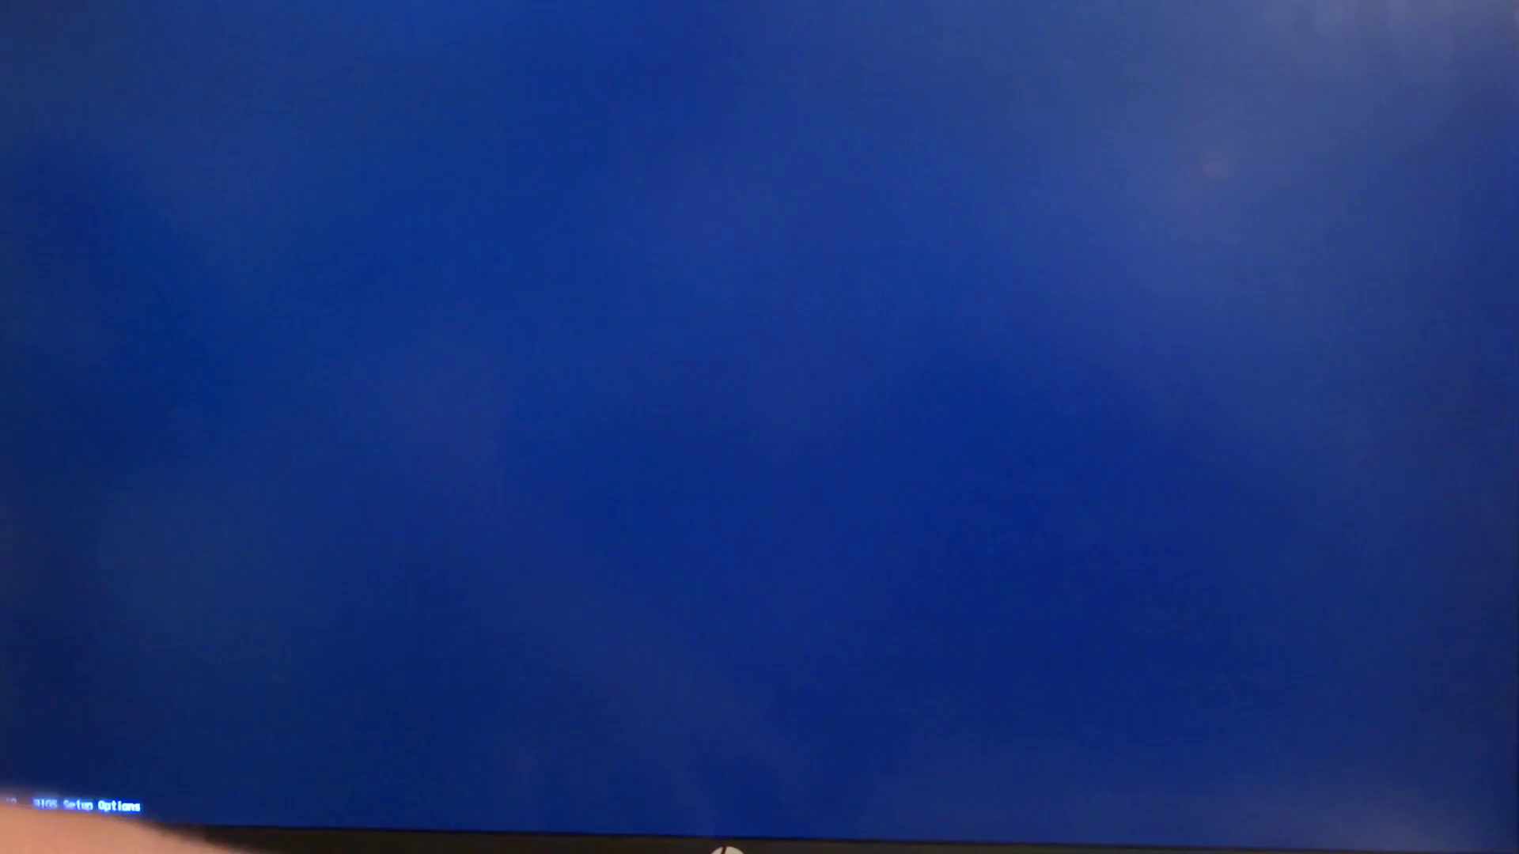
Enter the BIOS setup at startup and open Boot Options under System Configuration.
key(F10)
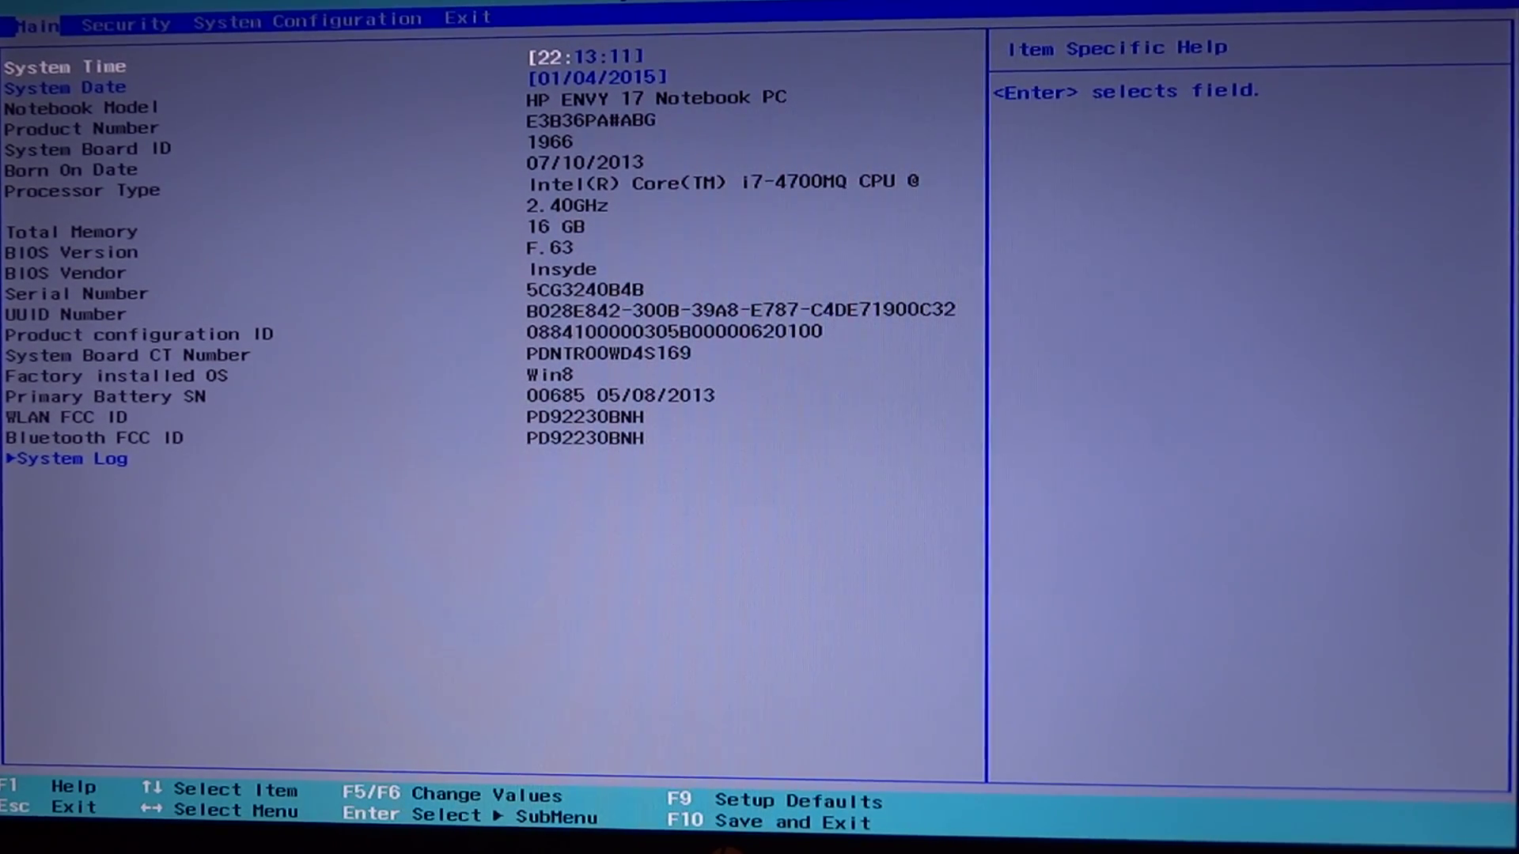
key(Right)
key(Right)
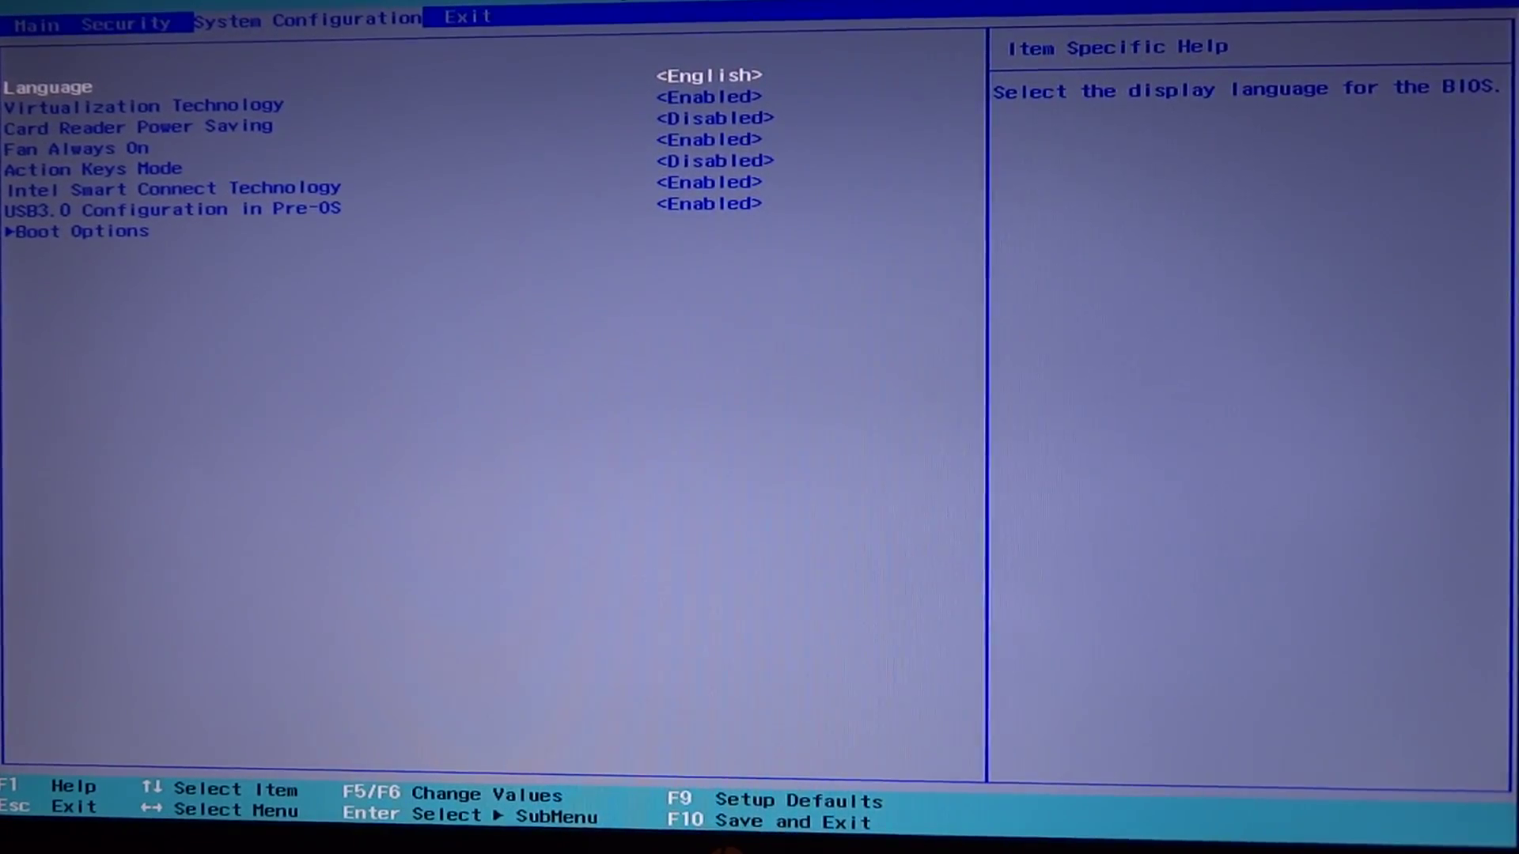
key(Down)
key(Down)
key(Down)
key(Down)
key(Down)
key(Down)
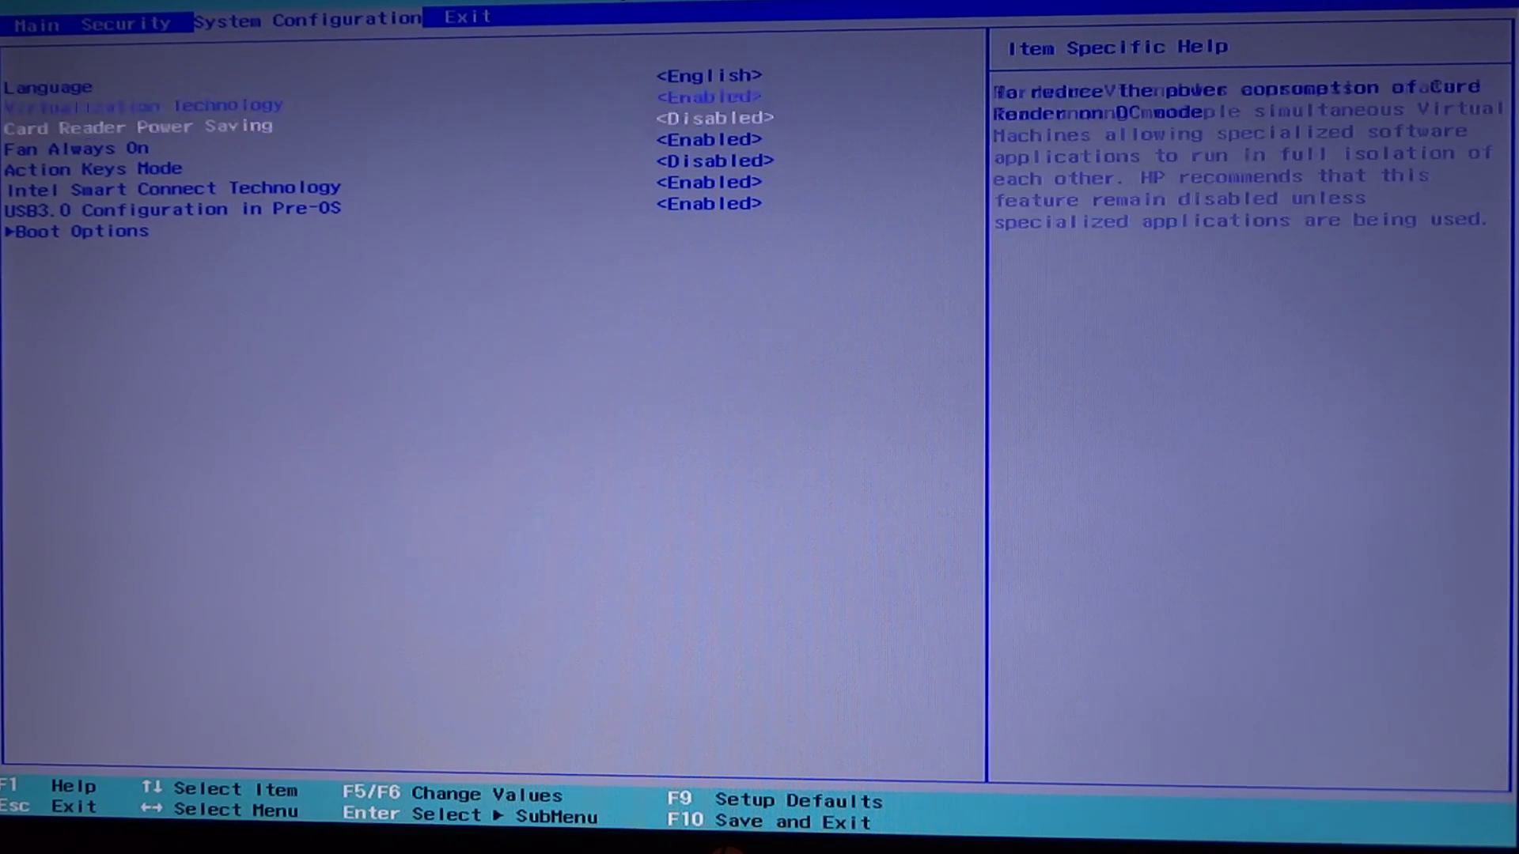
key(Down)
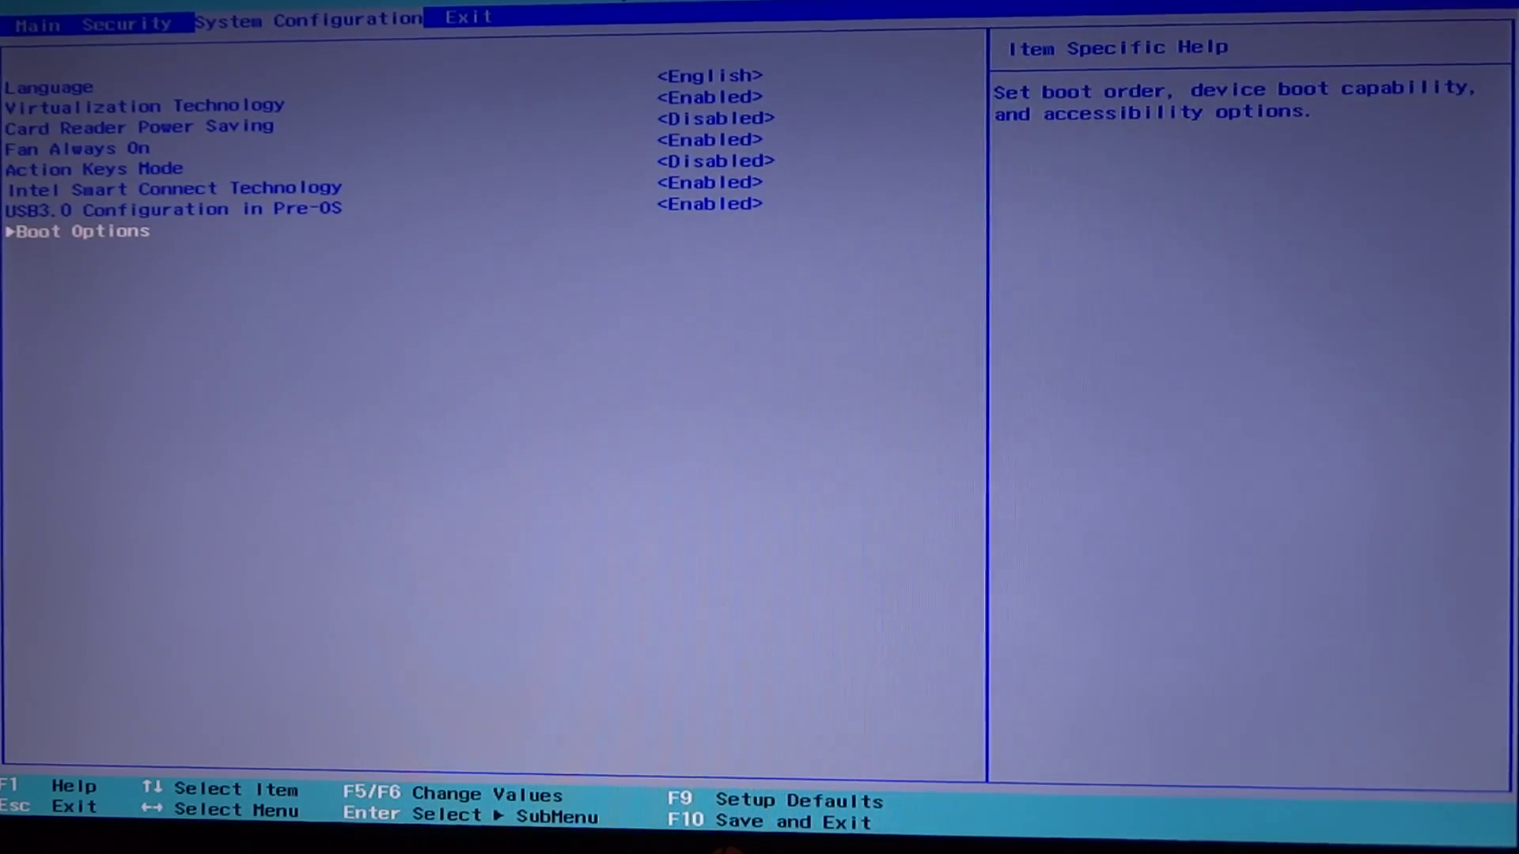
key(Return)
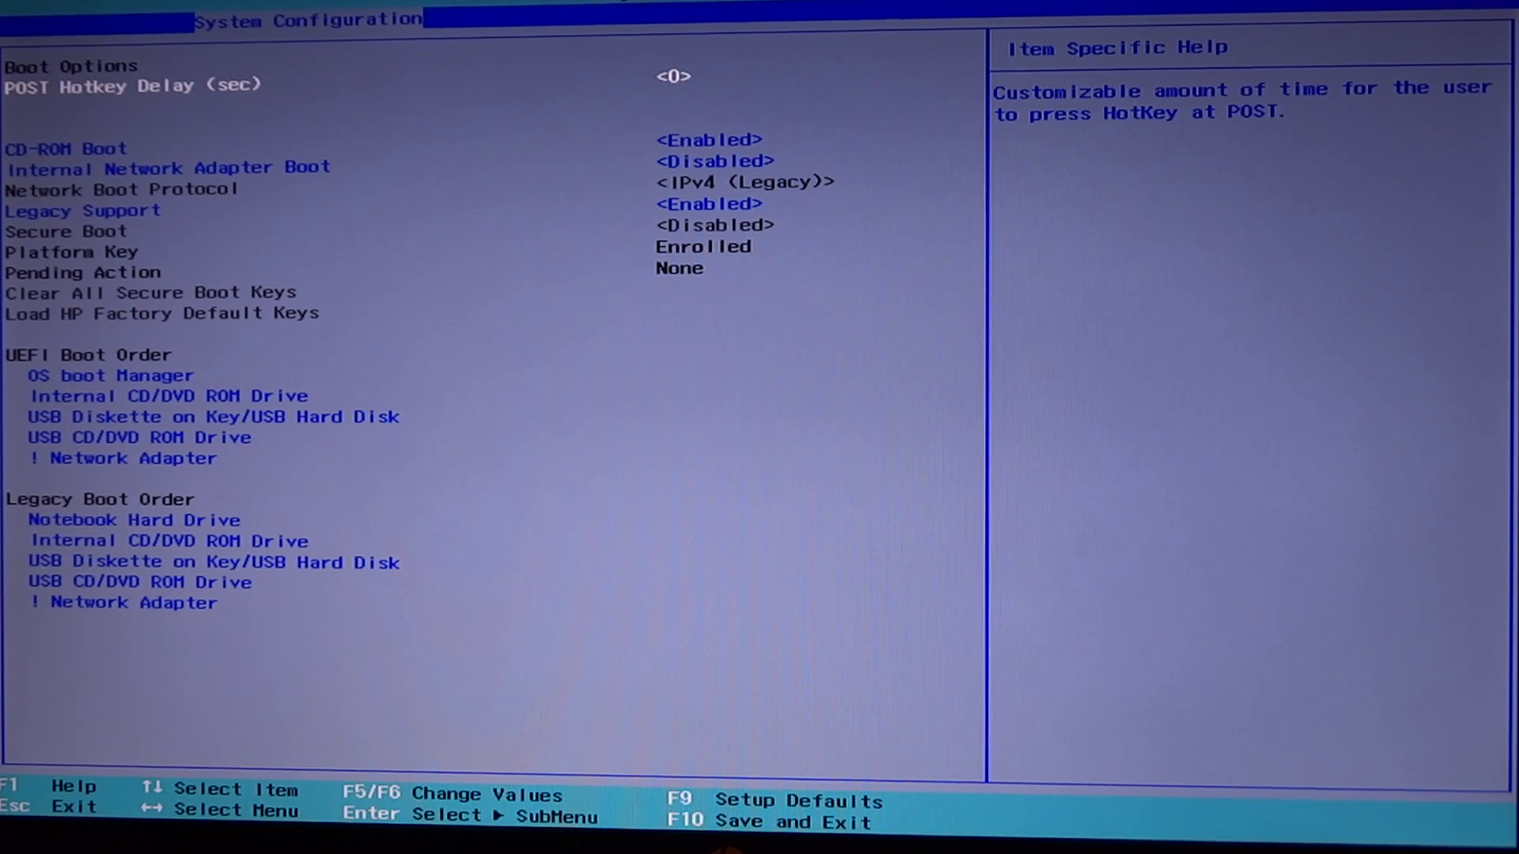
Check the Legacy Support setting in the boot options and go to the Exit Saving Changes option.
key(Down)
key(Down)
key(Down)
key(Down)
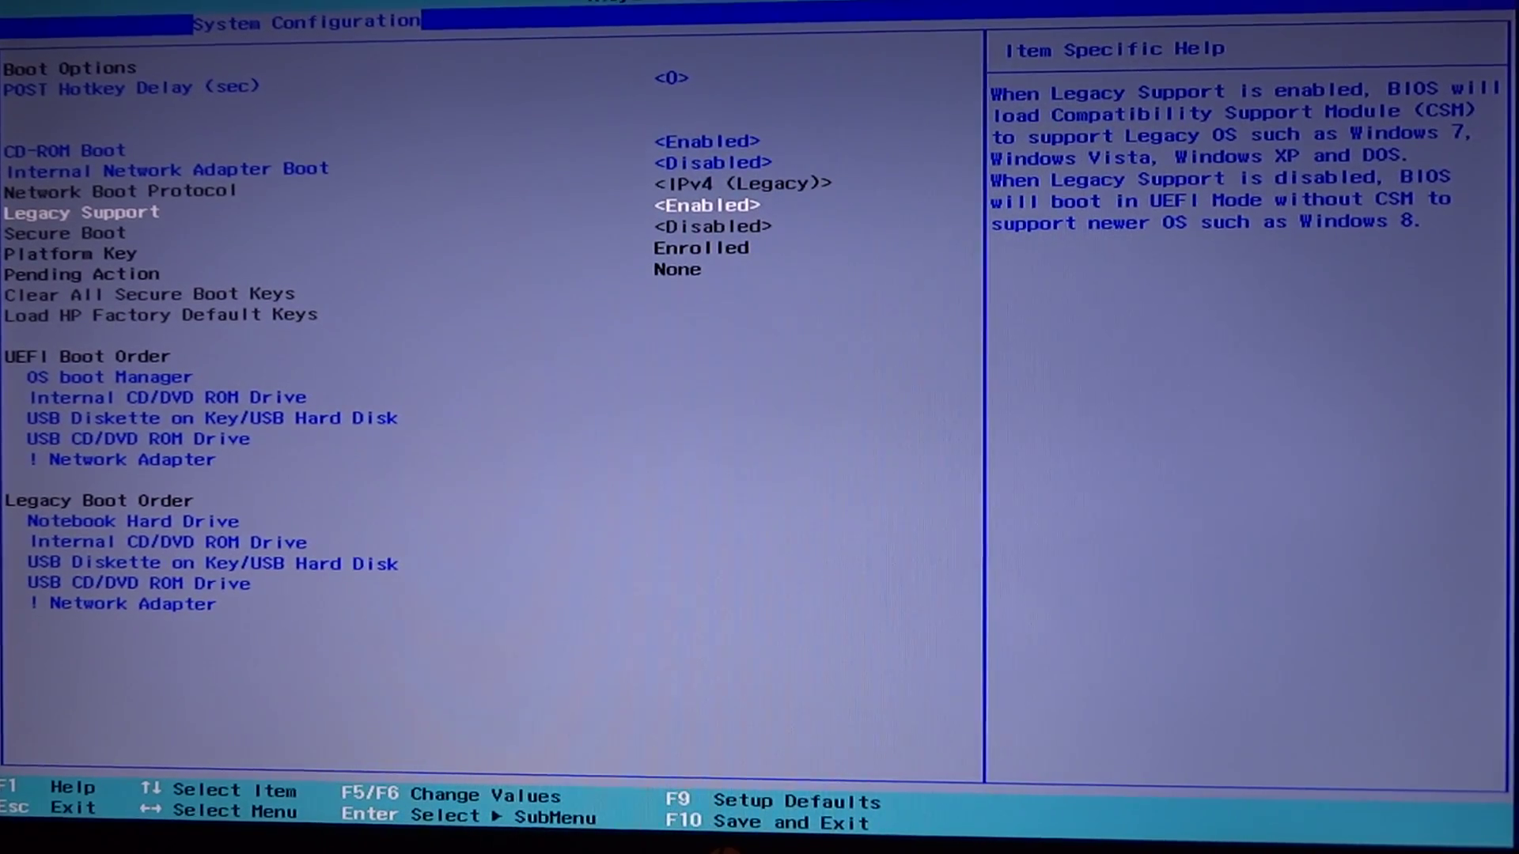
key(Escape)
key(Right)
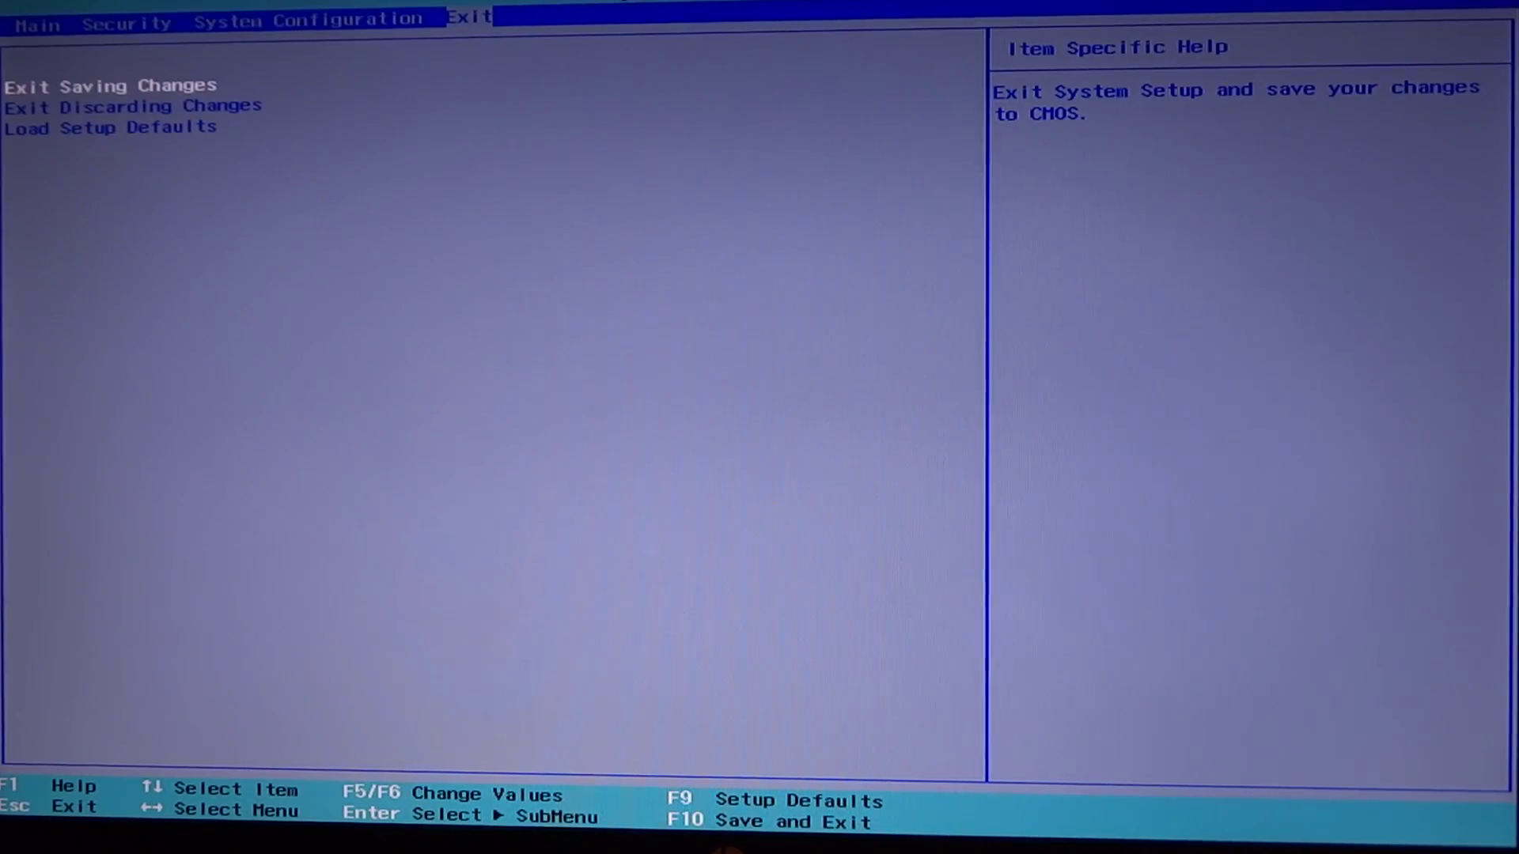
key(Down)
key(Up)
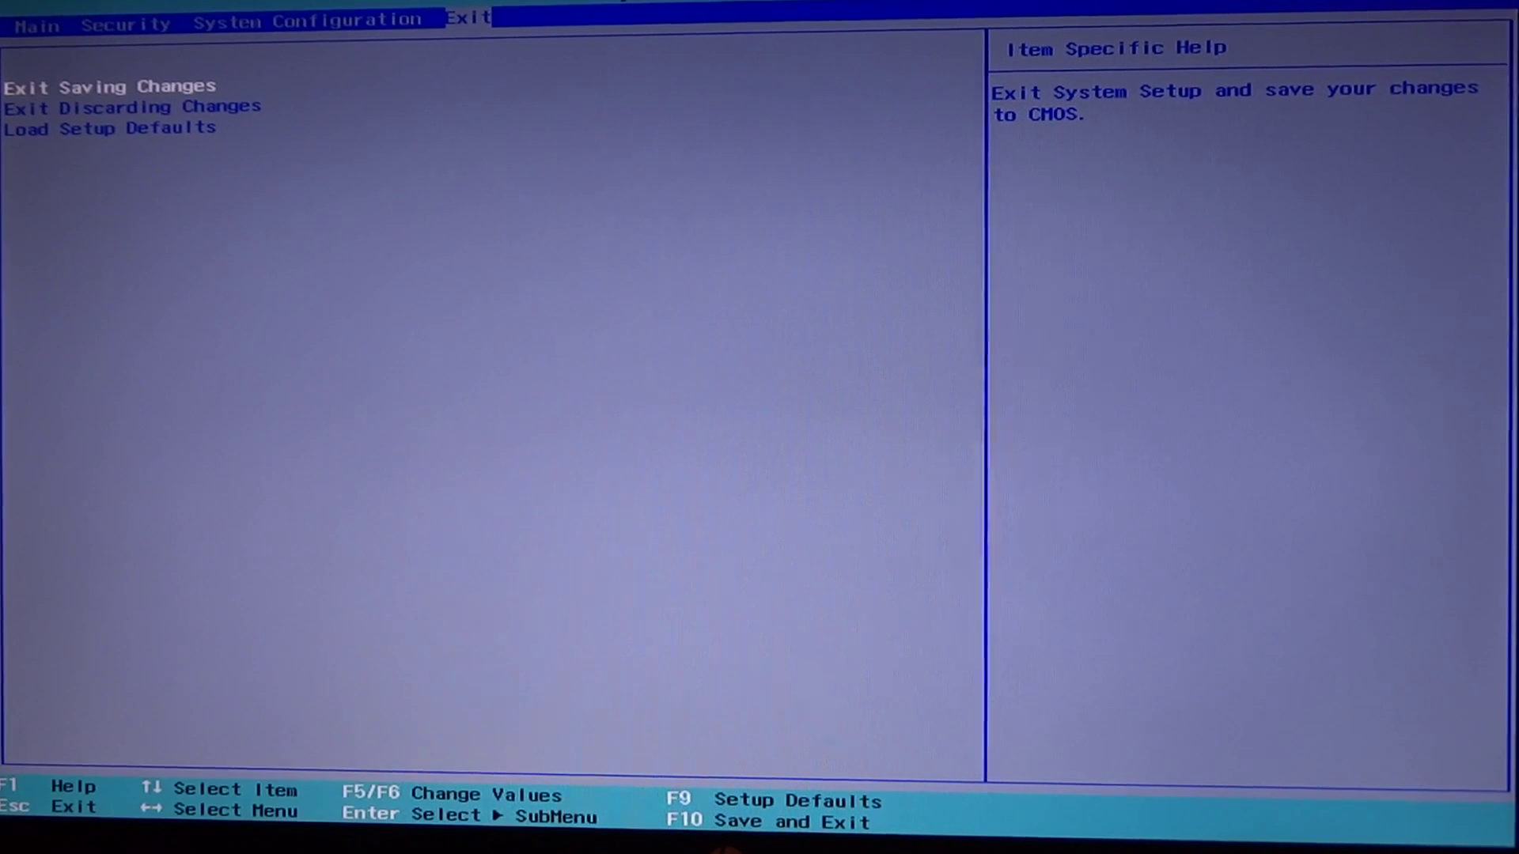
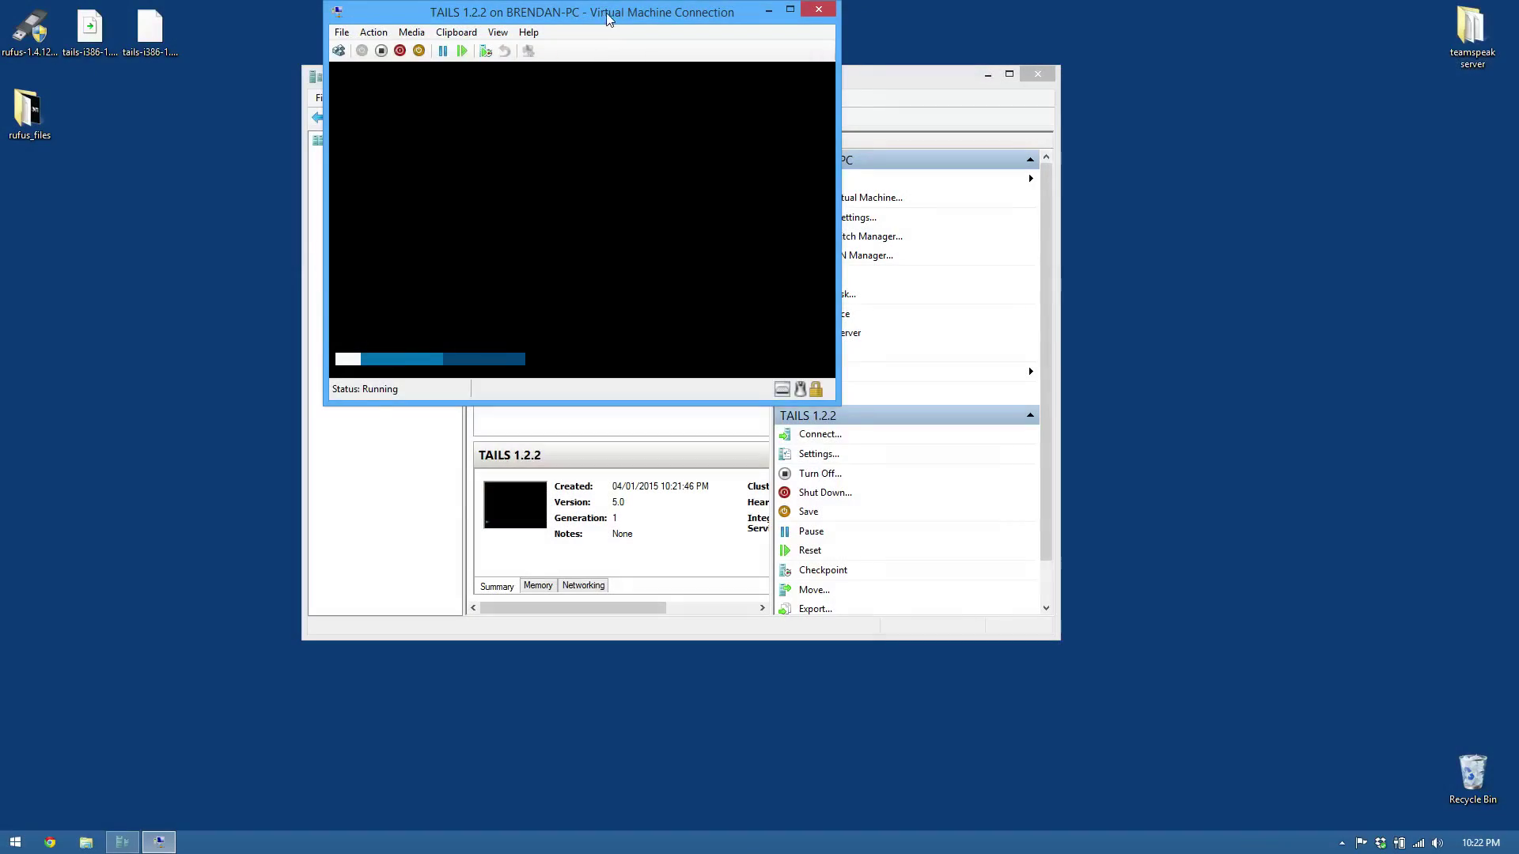
Reposition the TAILS 1.2.2 virtual machine window, choose Yes for more options on the welcome screen, and log in.
drag(609, 19, 607, 72)
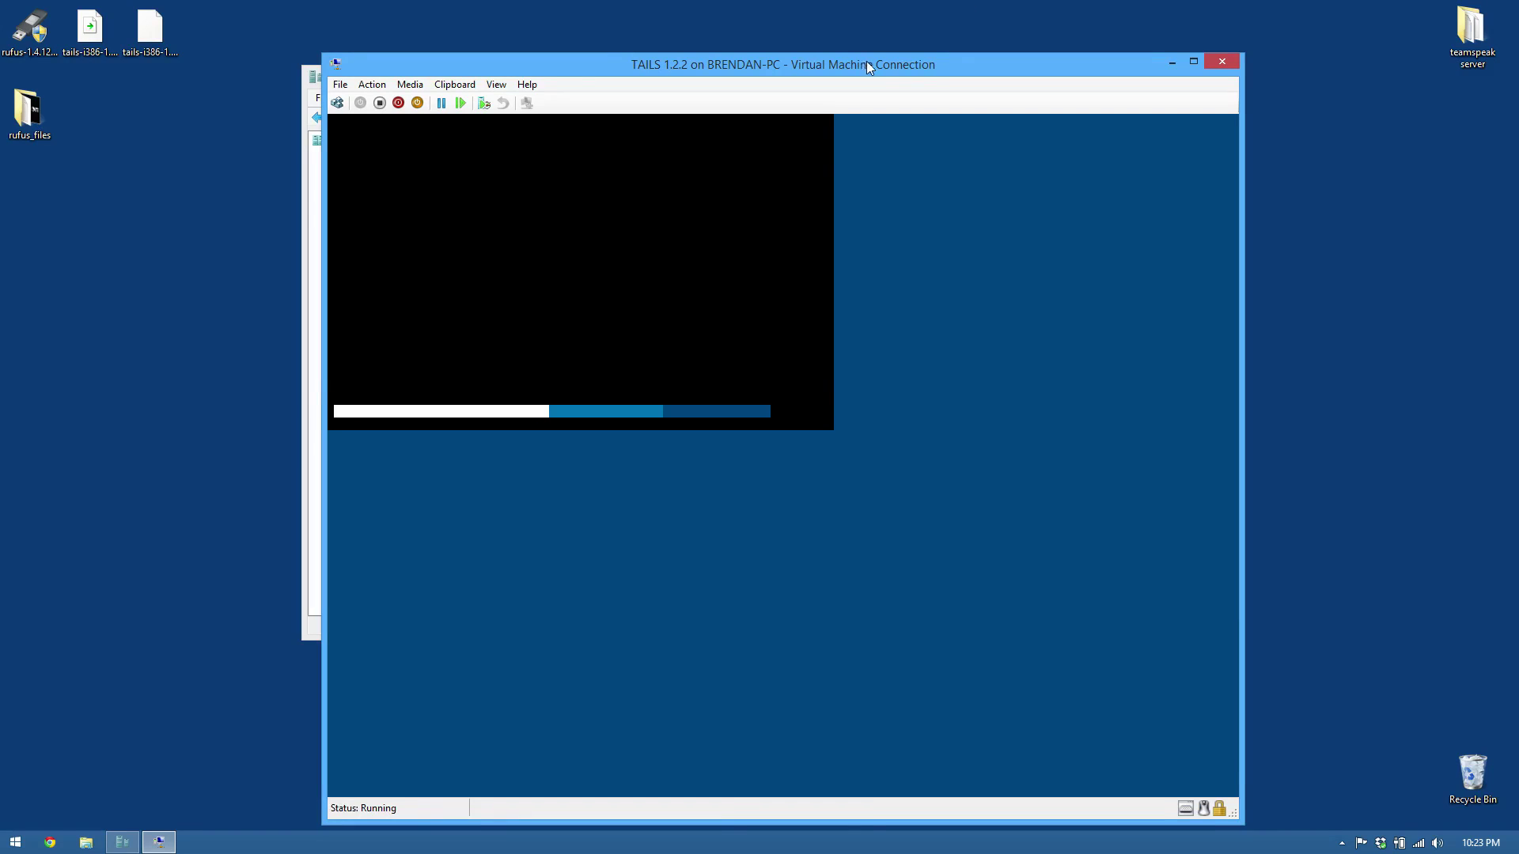
drag(866, 60, 886, 26)
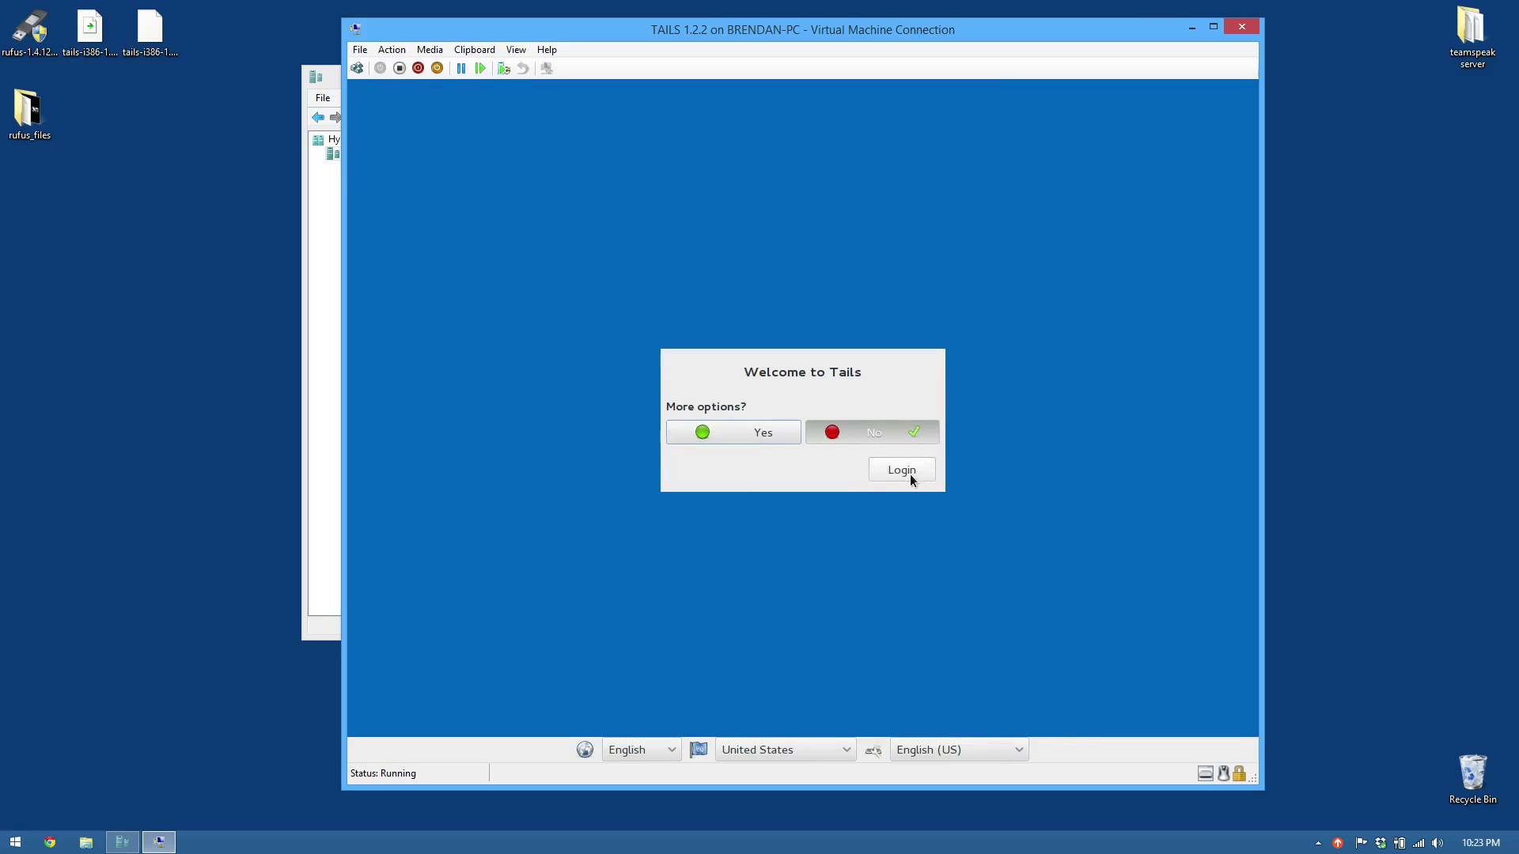
click(758, 434)
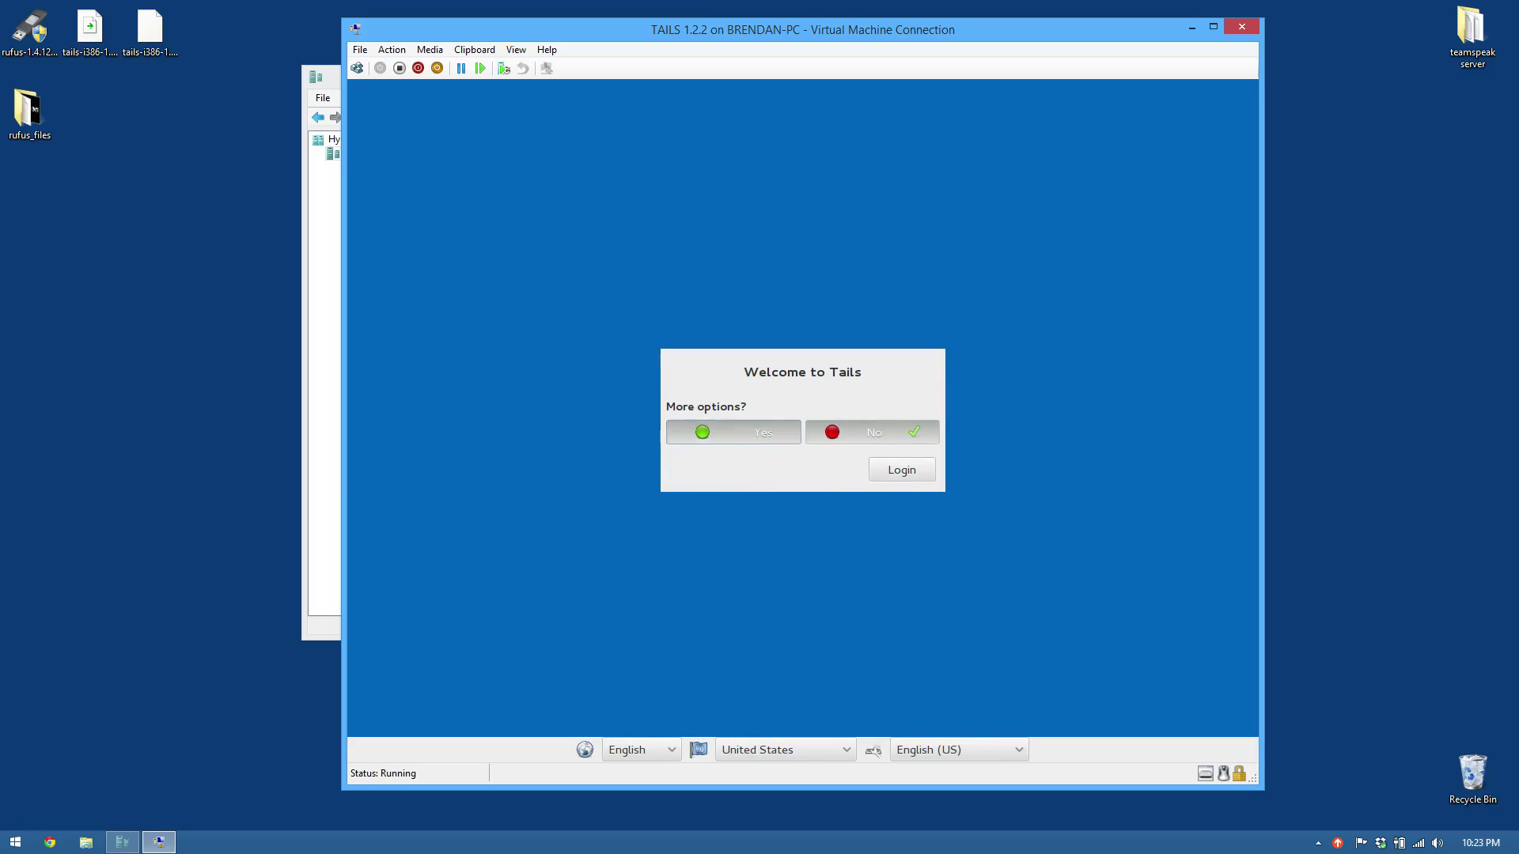
click(884, 478)
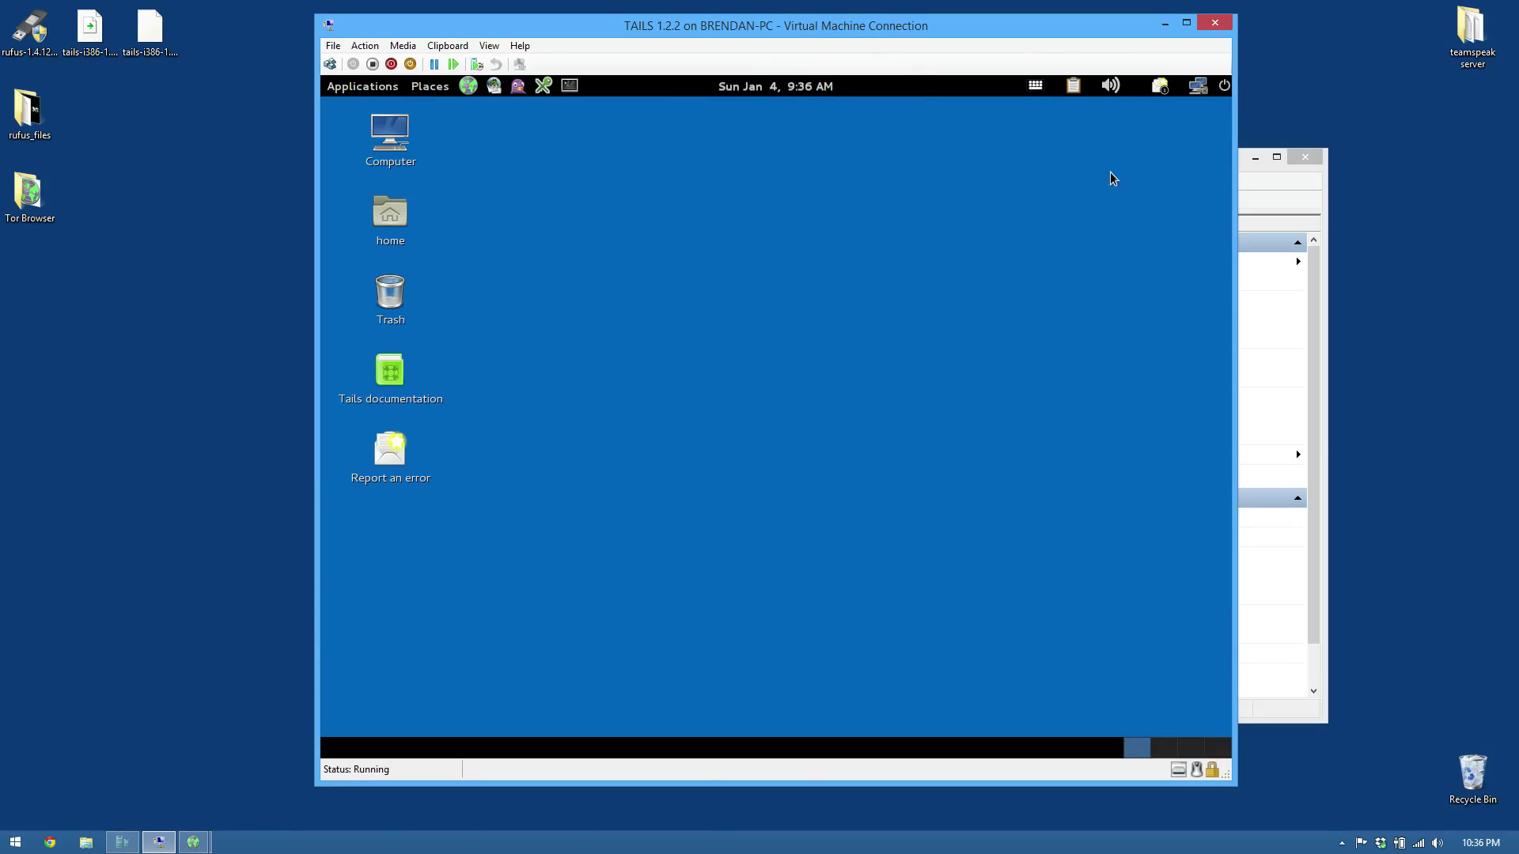
View the available network connections in Tails and start Tor Browser even though Tor is not ready.
click(1200, 90)
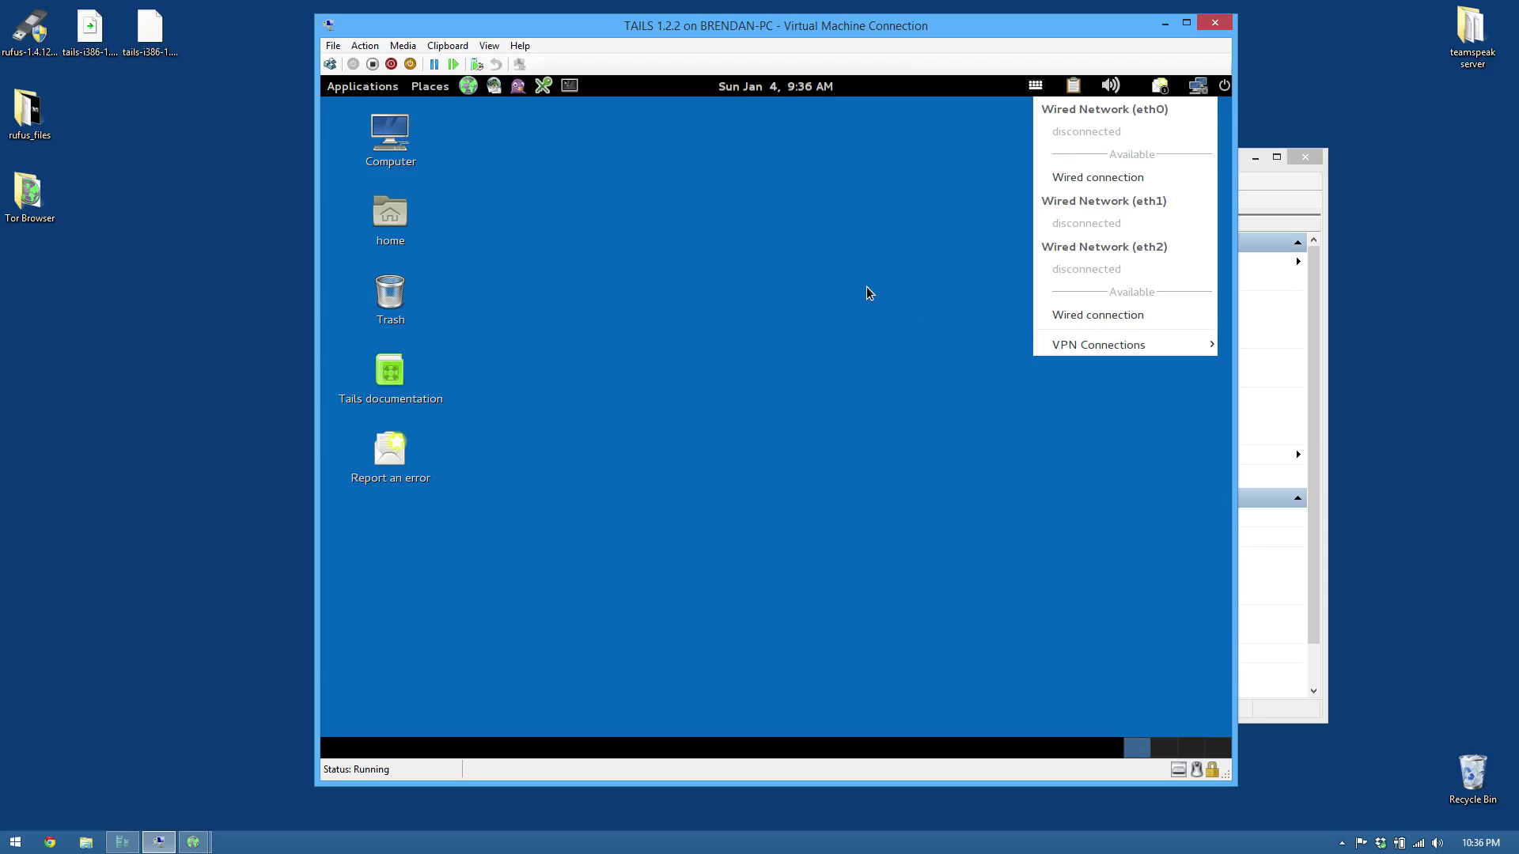
click(920, 255)
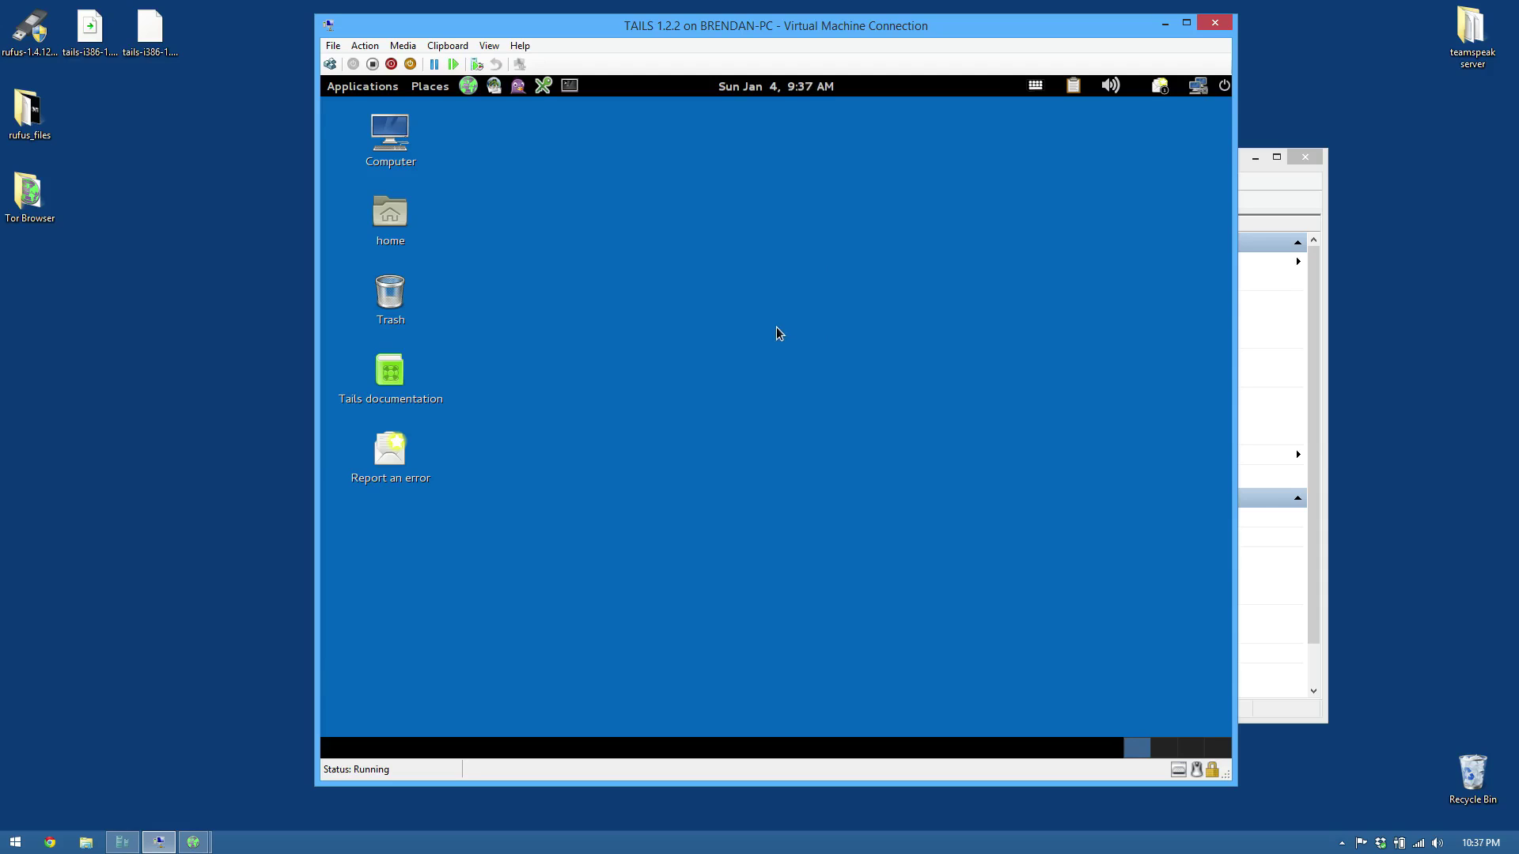
click(469, 86)
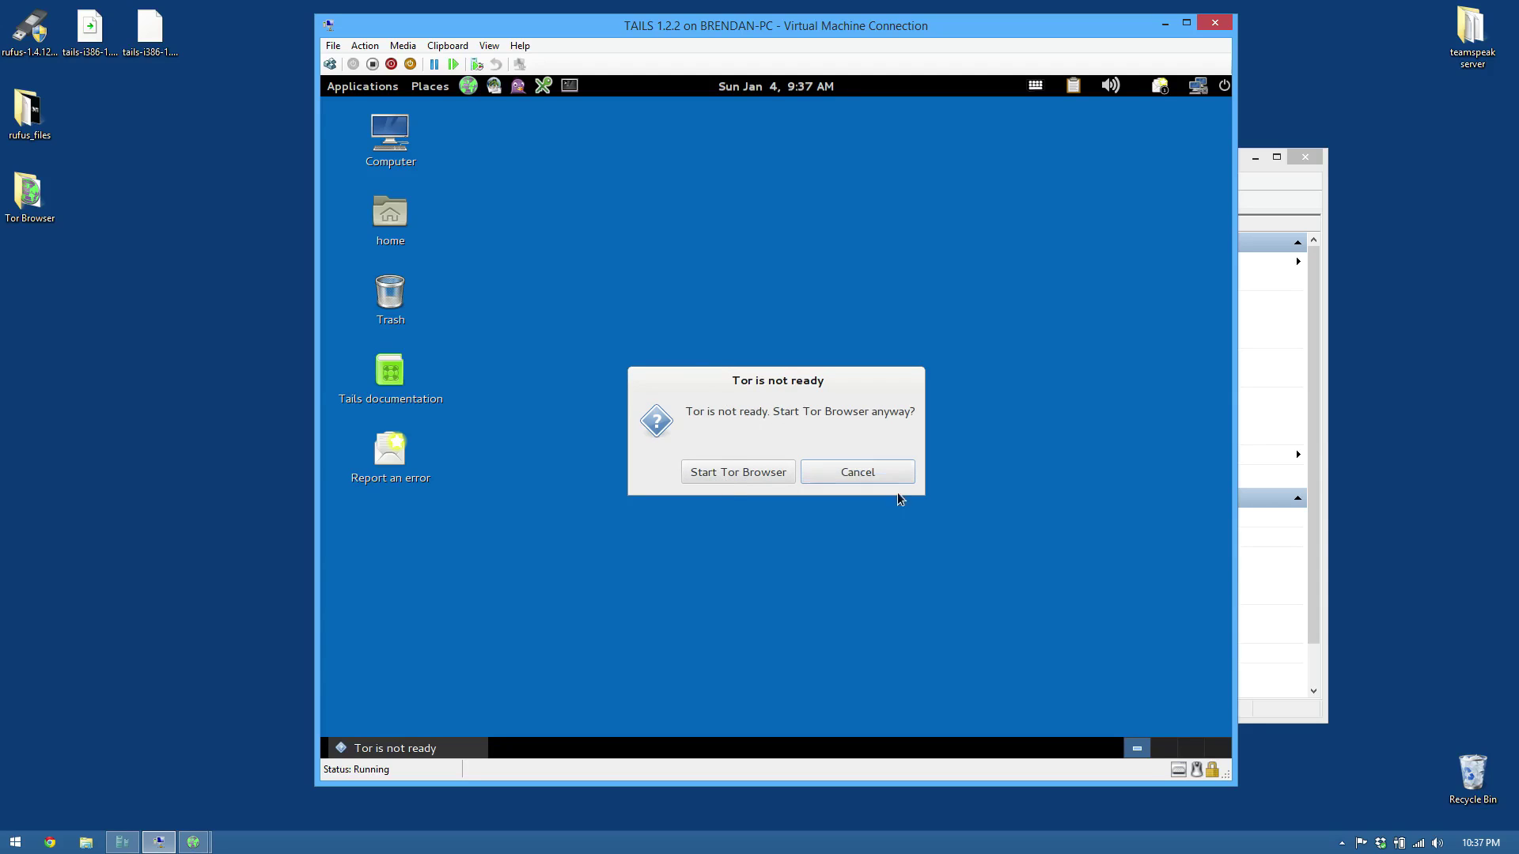
click(756, 473)
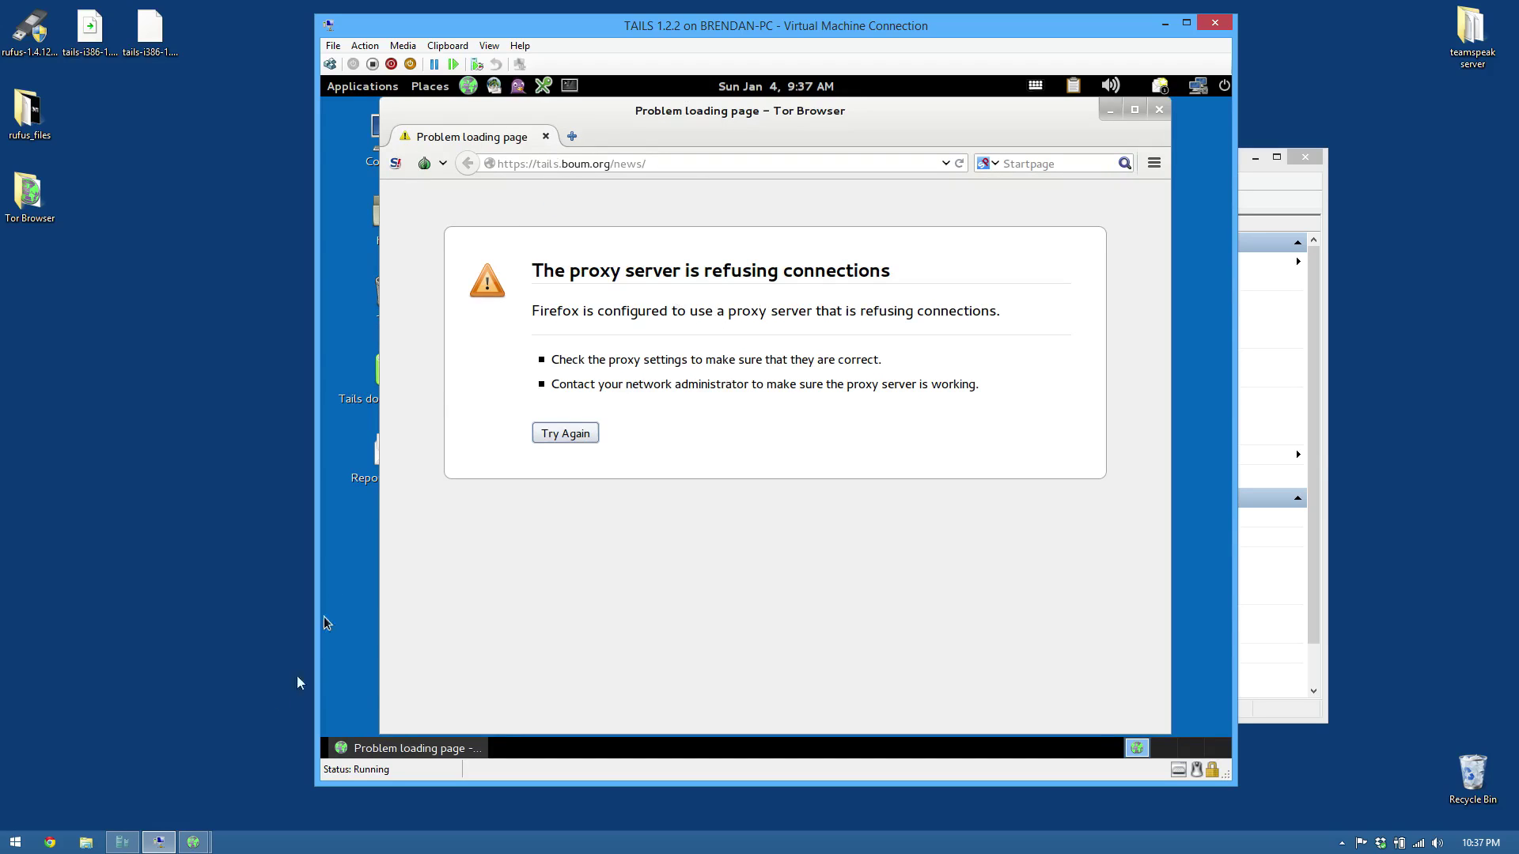
Switch to the Tor Browser running on Windows, place it beside the virtual machine, and open tails.boum.org/news.
mouse_move(197, 844)
click(261, 773)
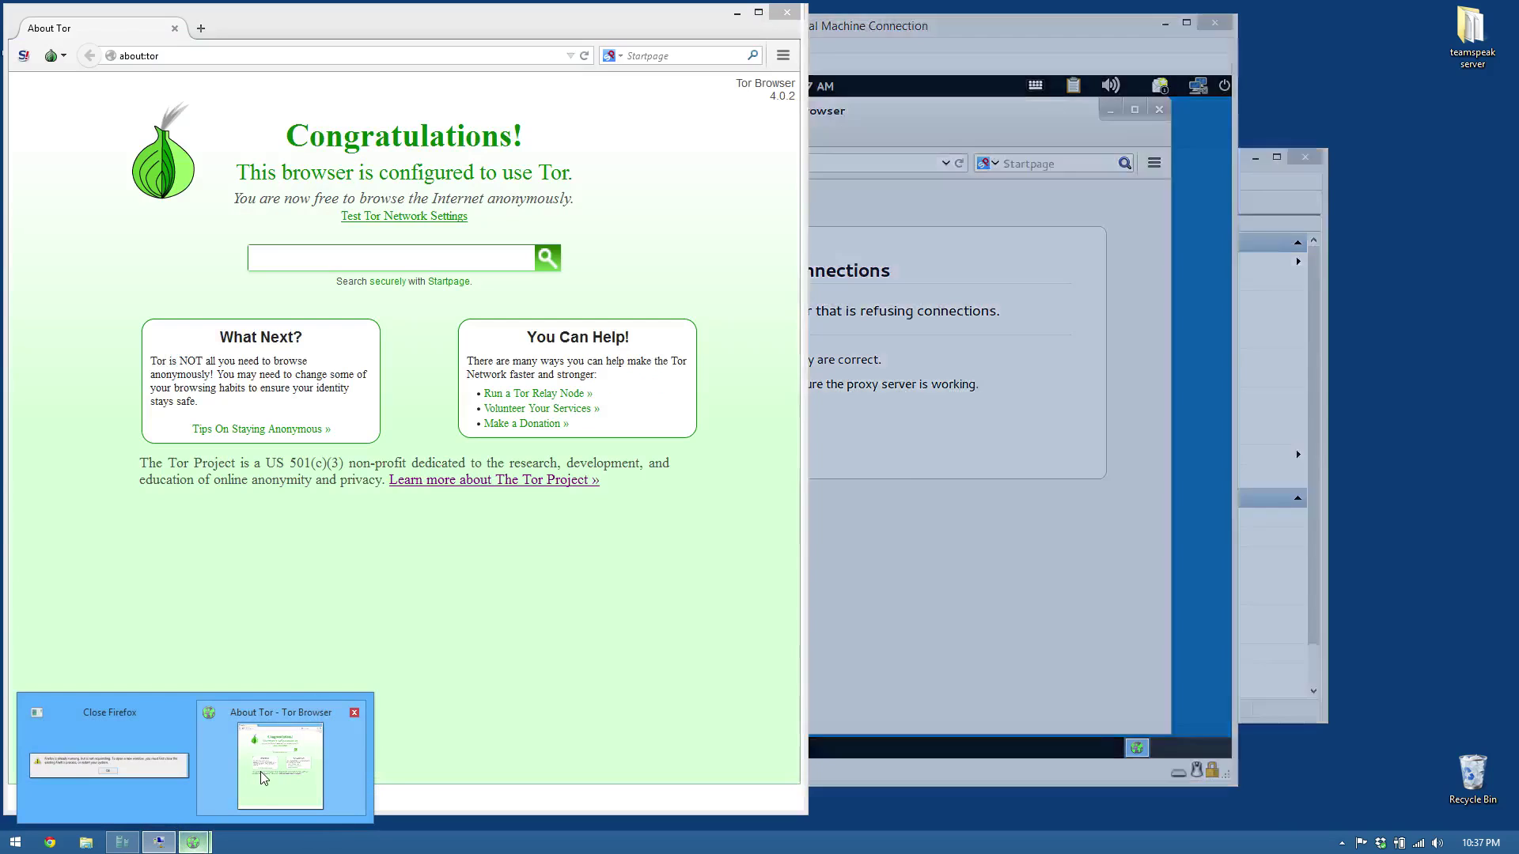
drag(296, 50, 978, 156)
click(870, 189)
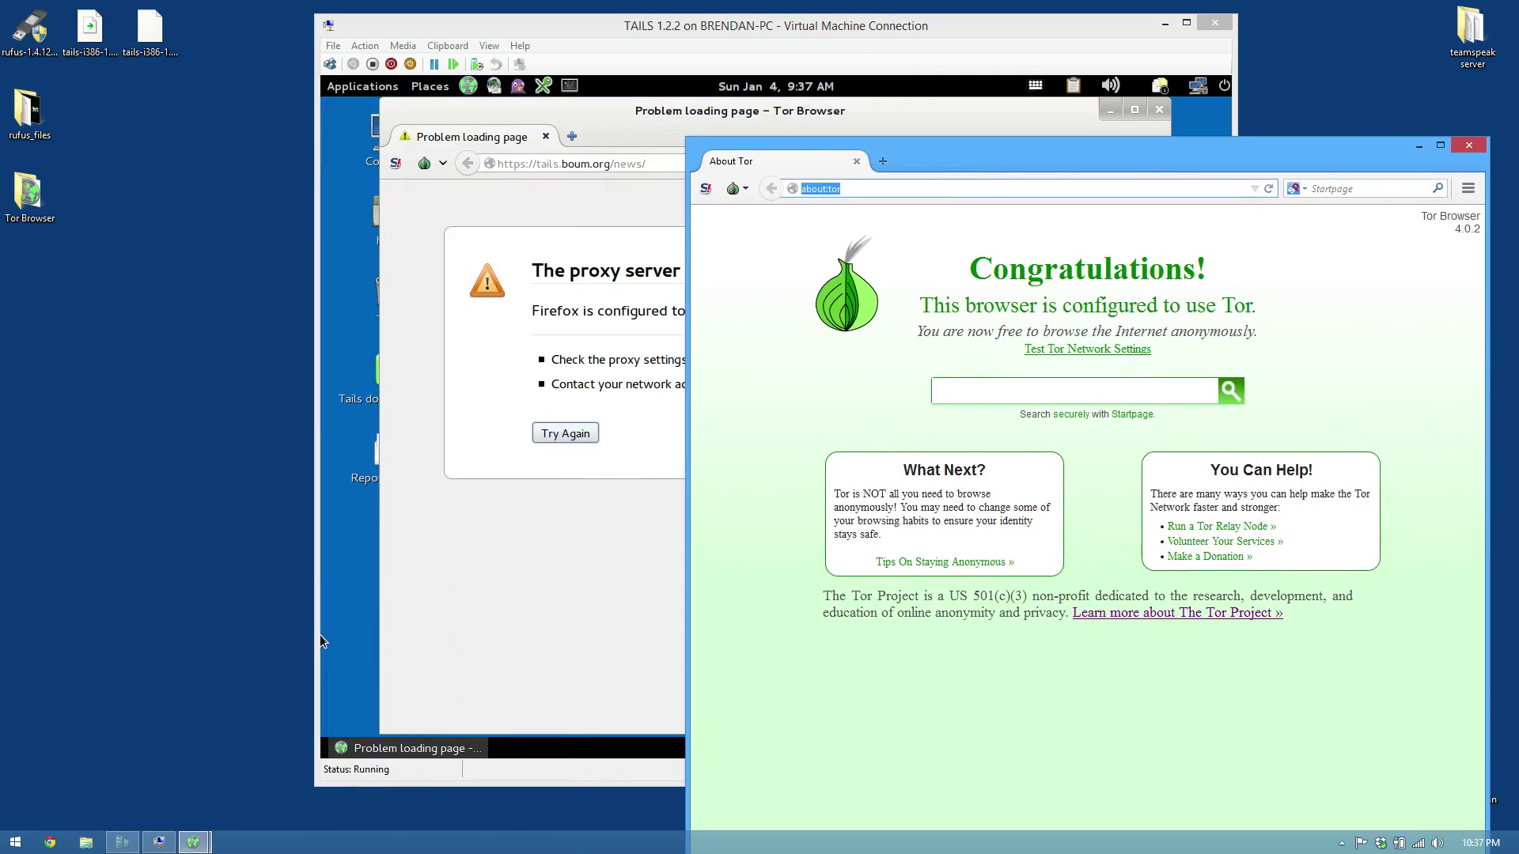
text(tails.boum.org/news)
key(Return)
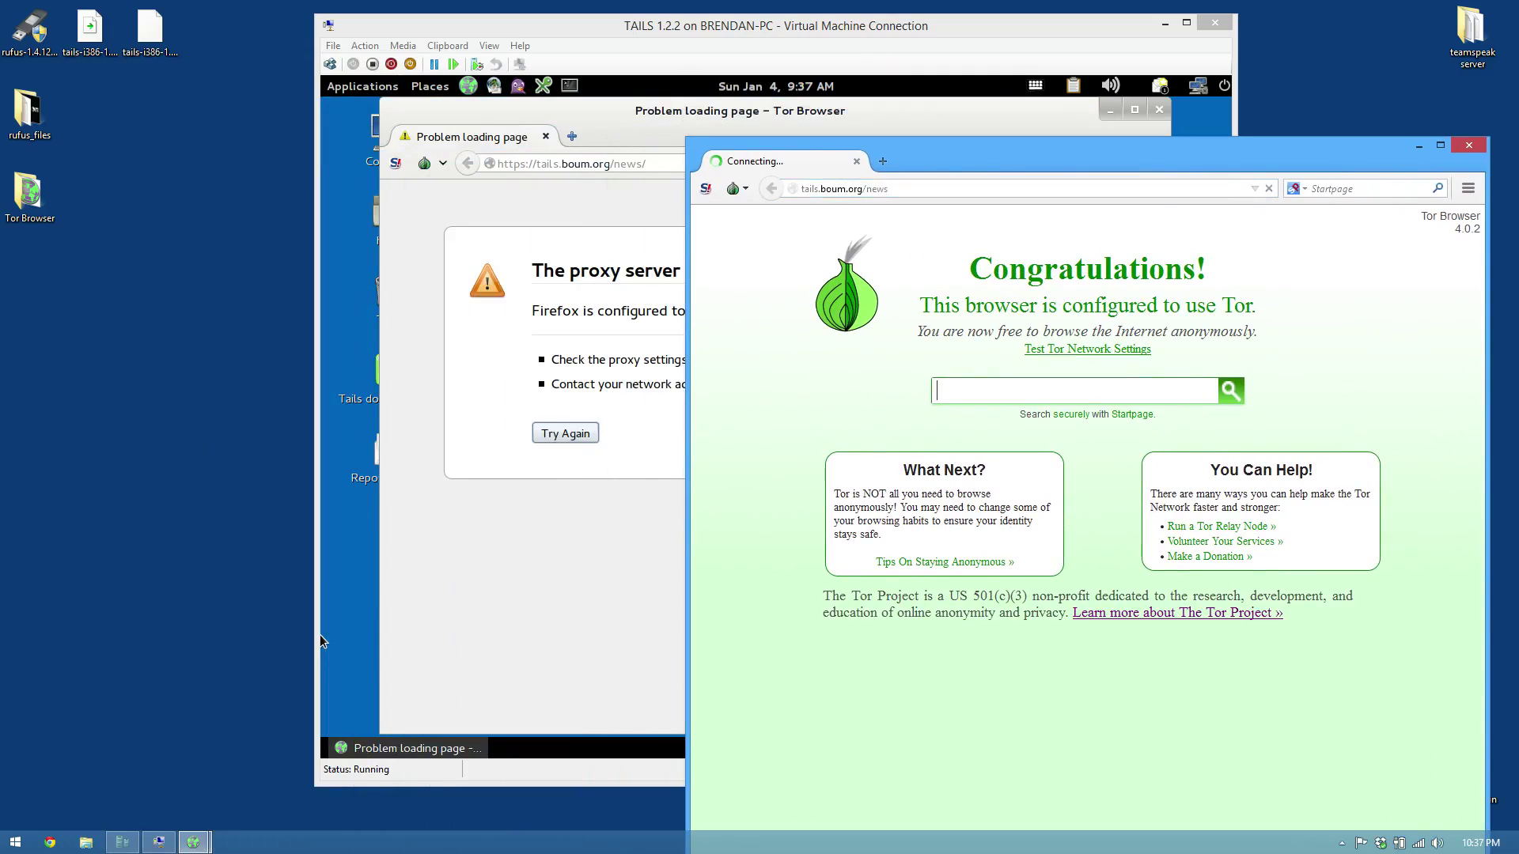
drag(1123, 154, 1130, 29)
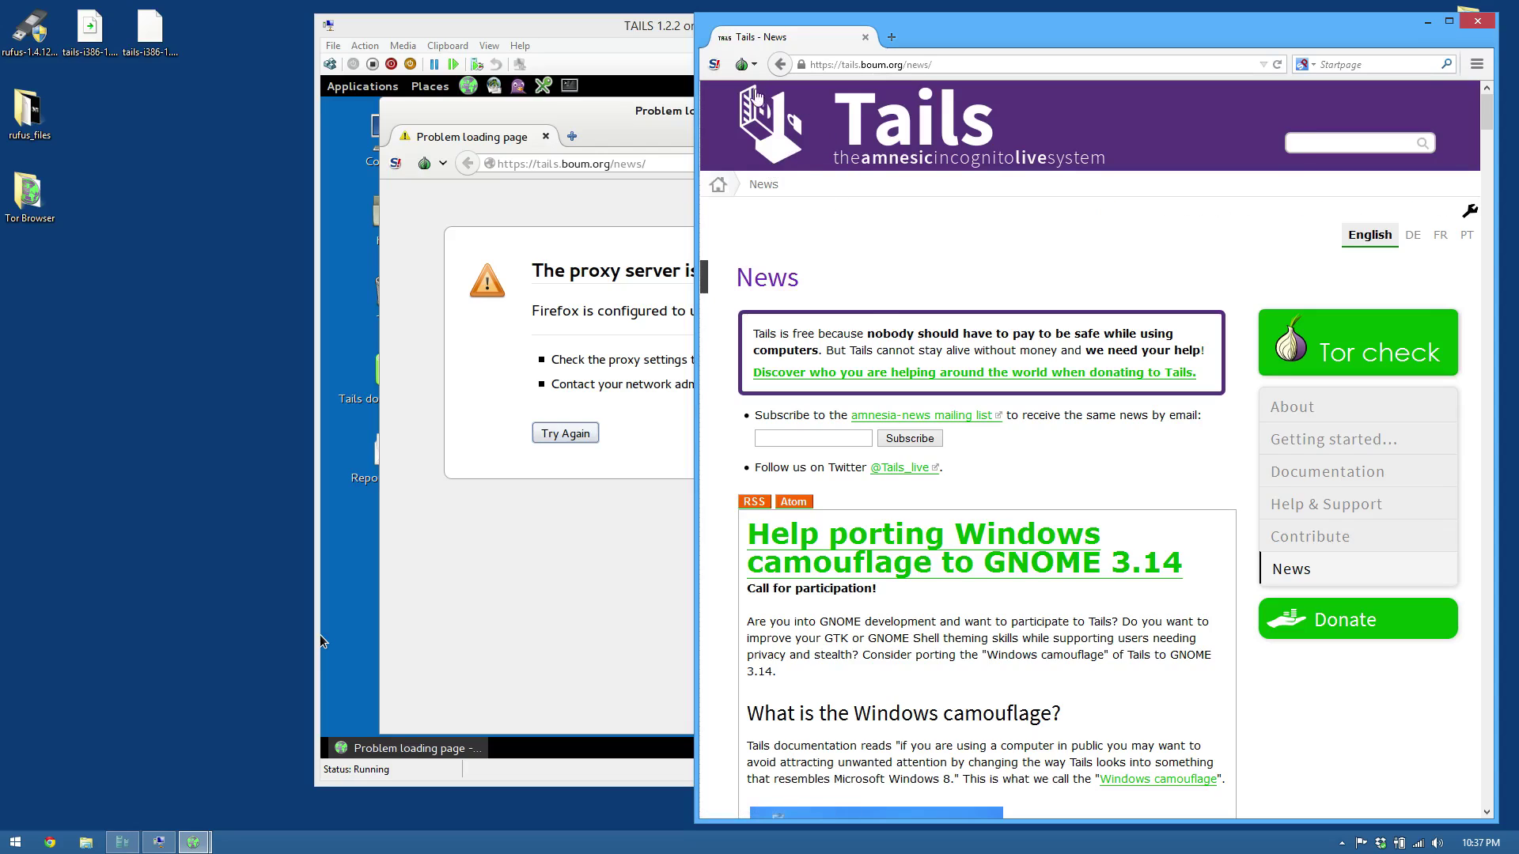
Forbid scripts globally with NoScript in the Windows Tor Browser and reposition its window over the virtual machine.
click(715, 64)
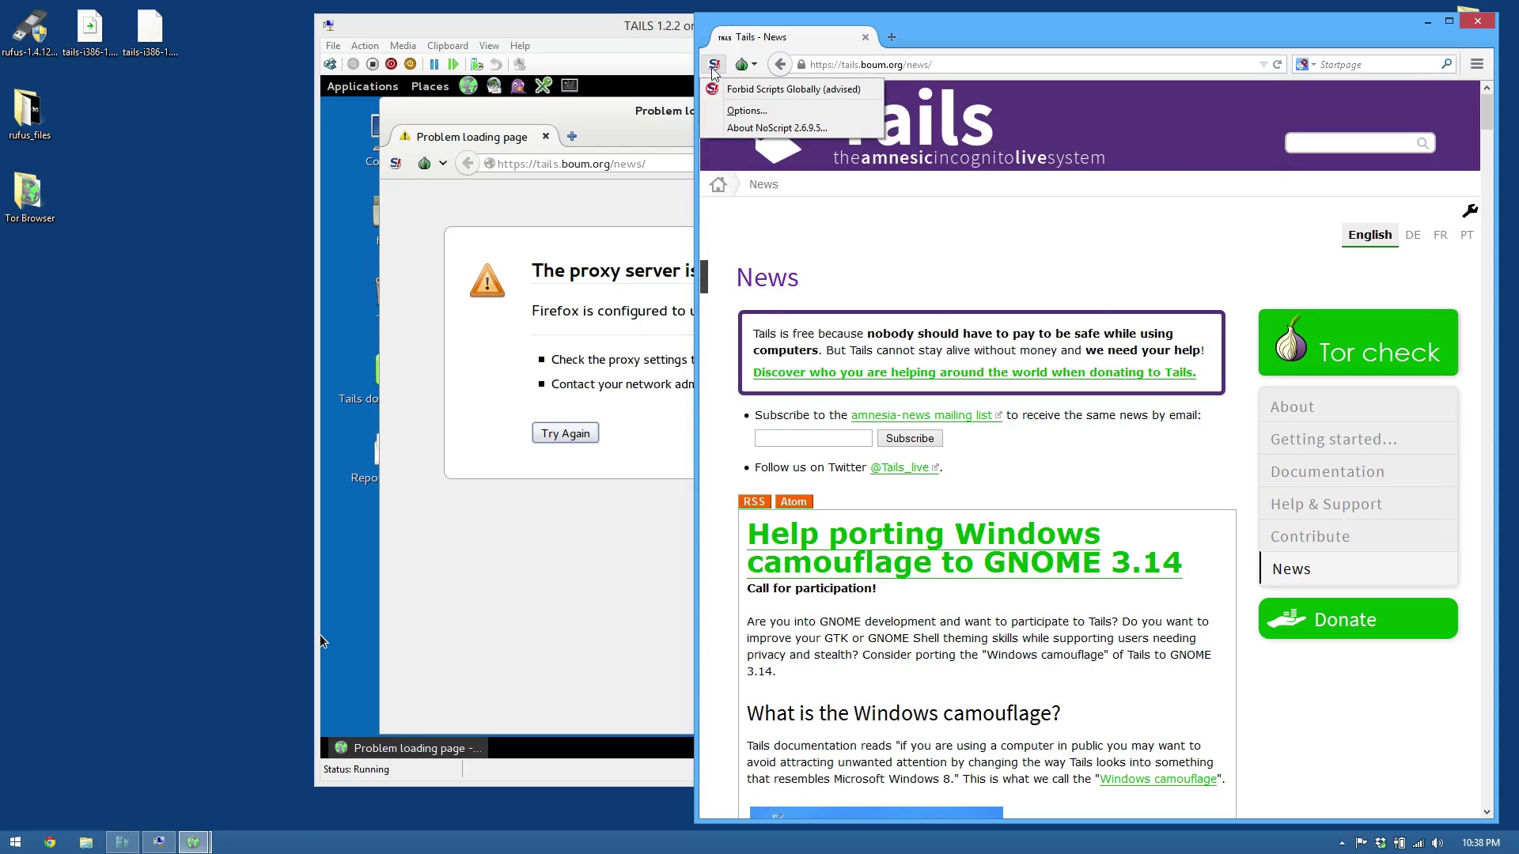
click(753, 89)
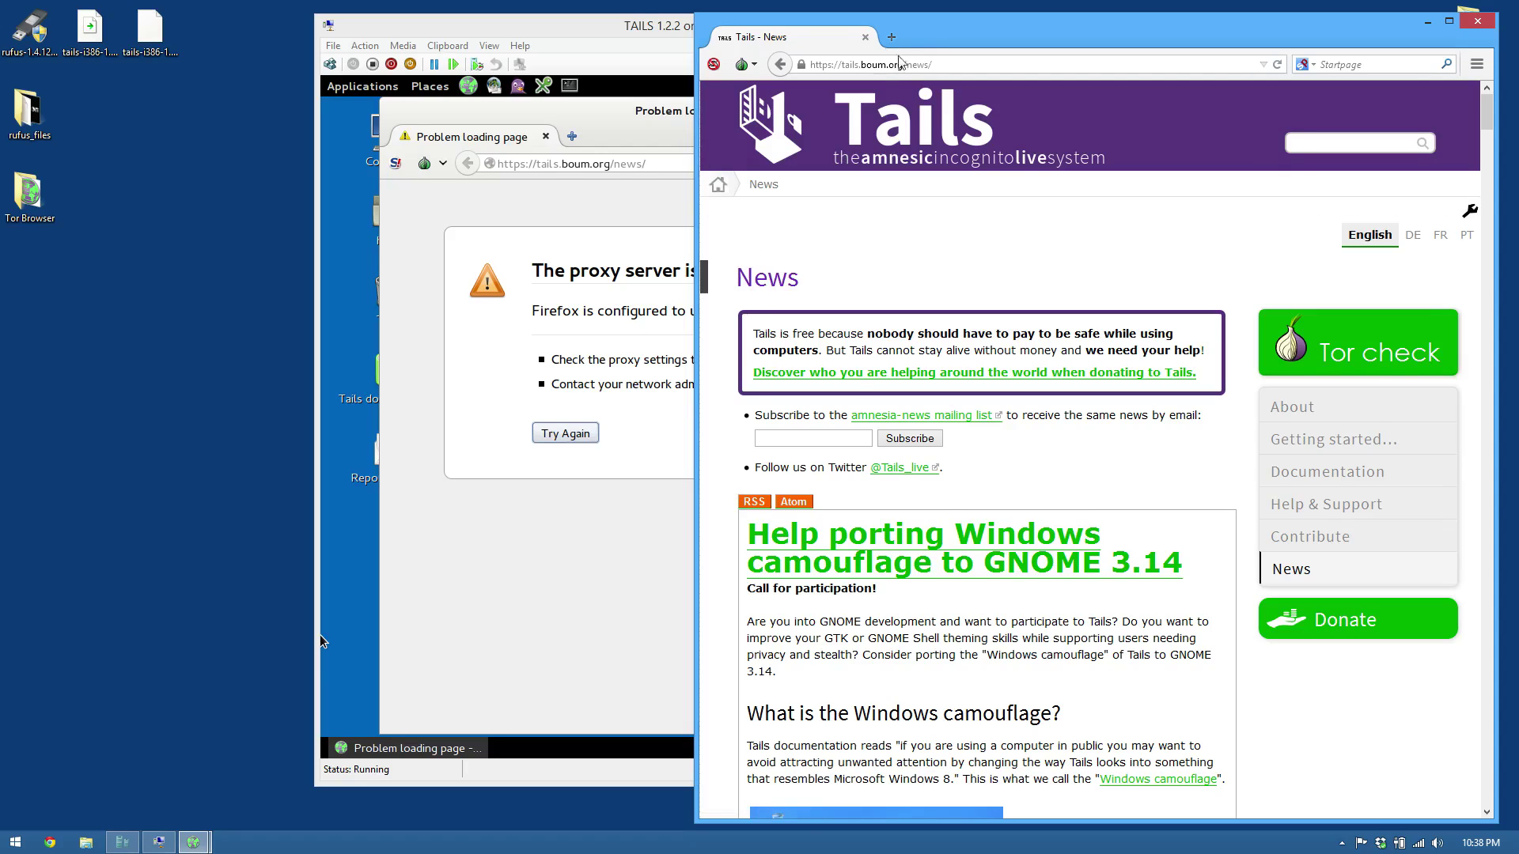
drag(929, 36, 962, 26)
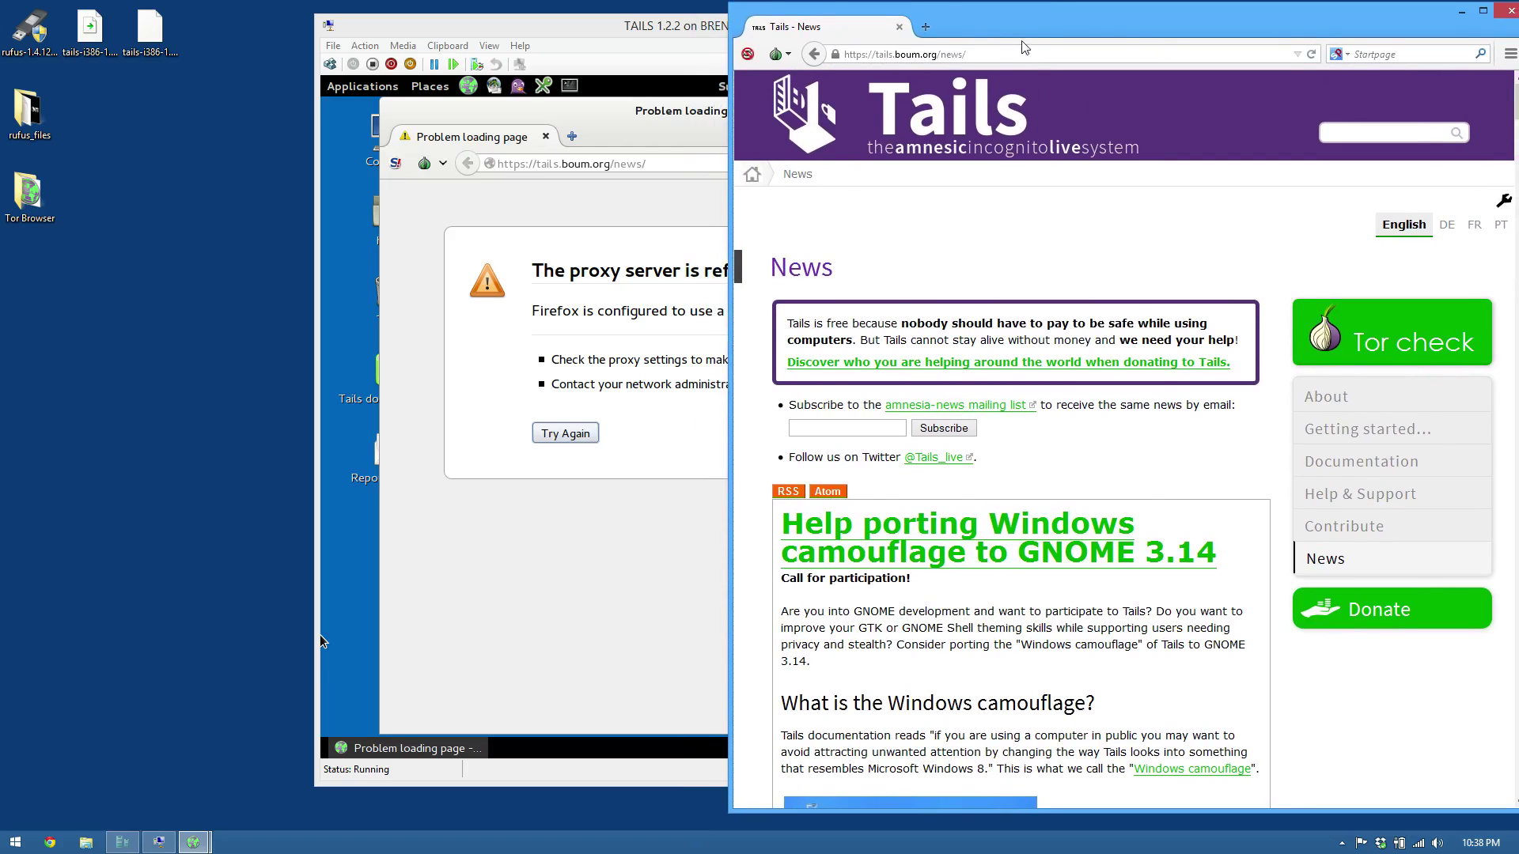
drag(1042, 26, 933, 33)
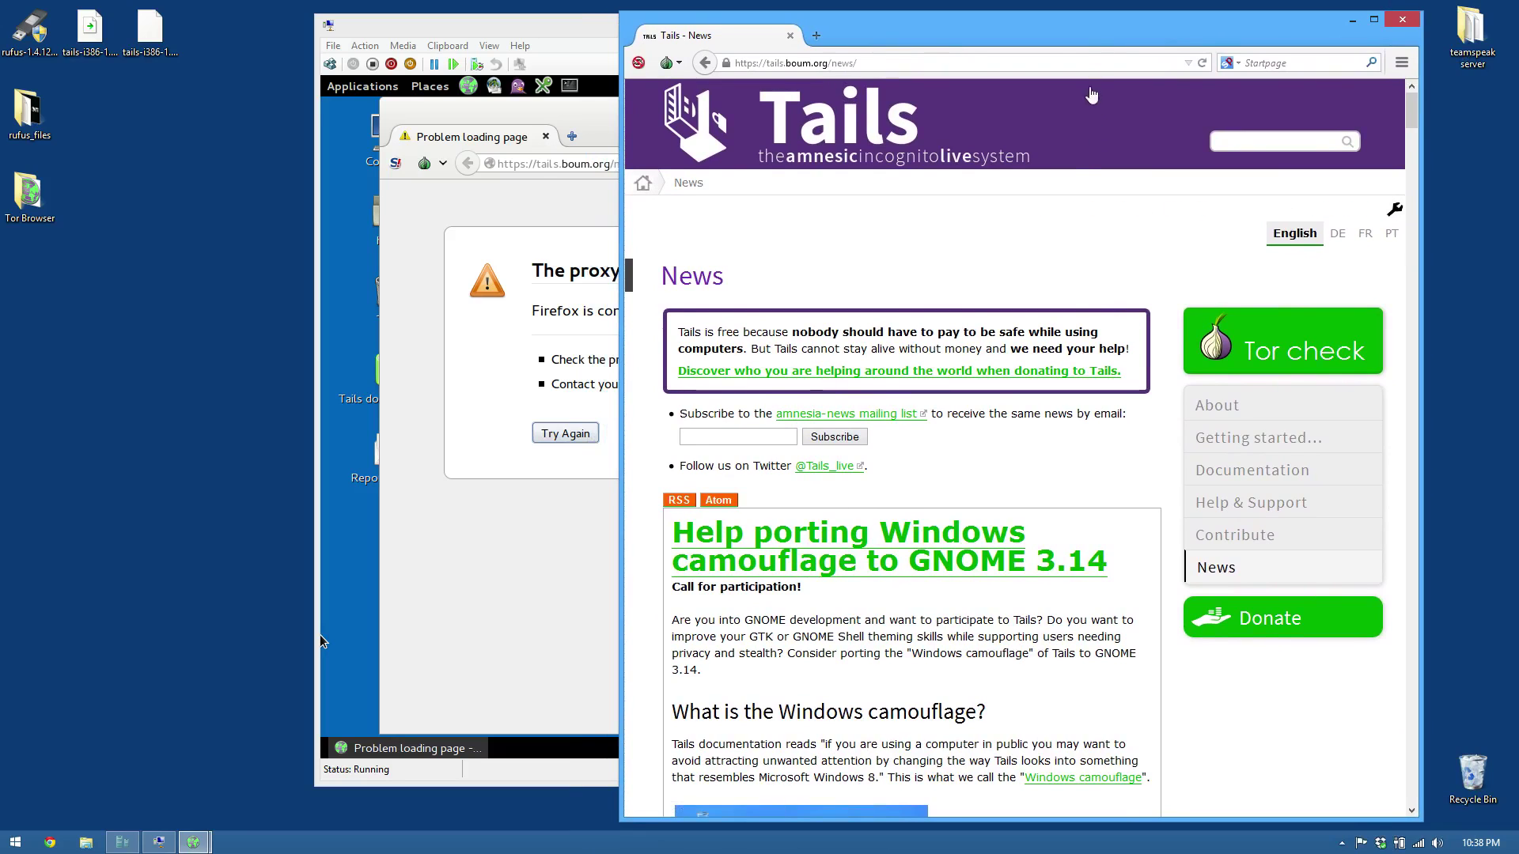
Maximize the Windows Tor Browser window and run the Tor check linked on the Tails news page.
mouse_move(1093, 43)
mouse_down()
mouse_move(1030, 61)
mouse_move(1091, 50)
mouse_up()
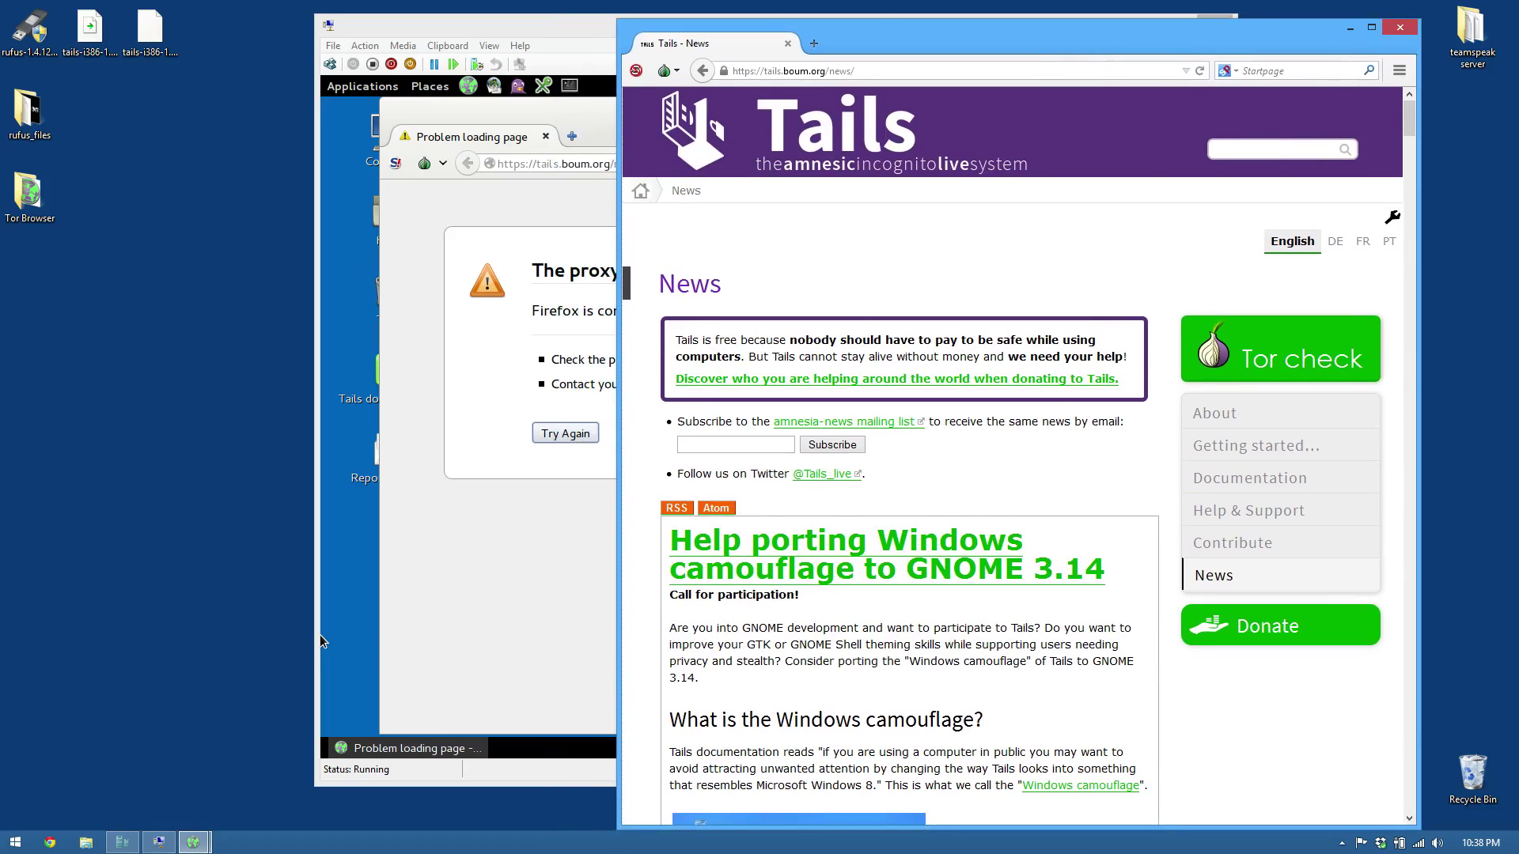
drag(988, 37, 957, 35)
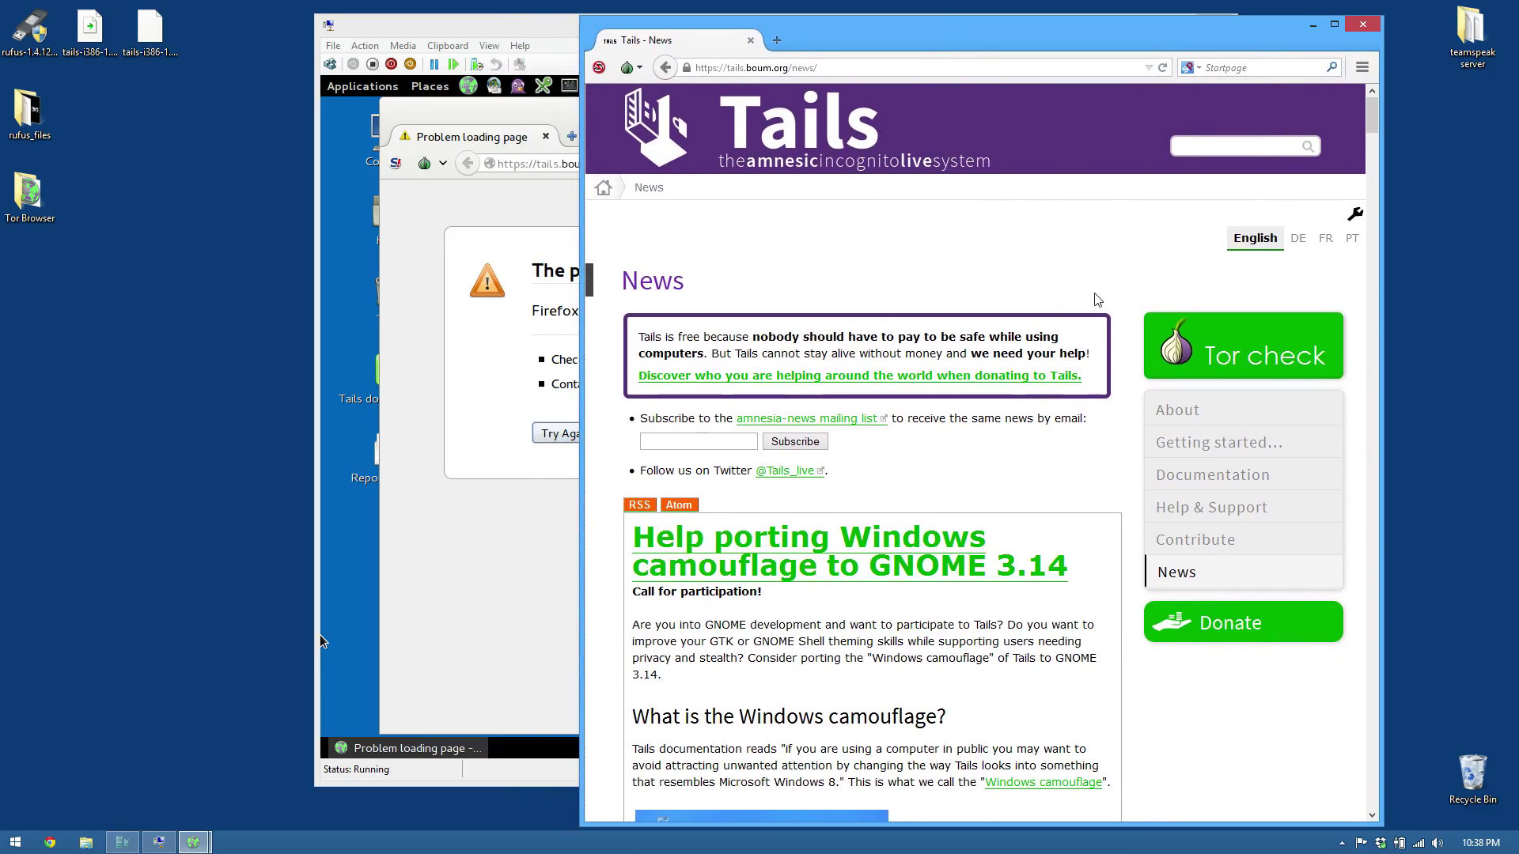
double_click(993, 39)
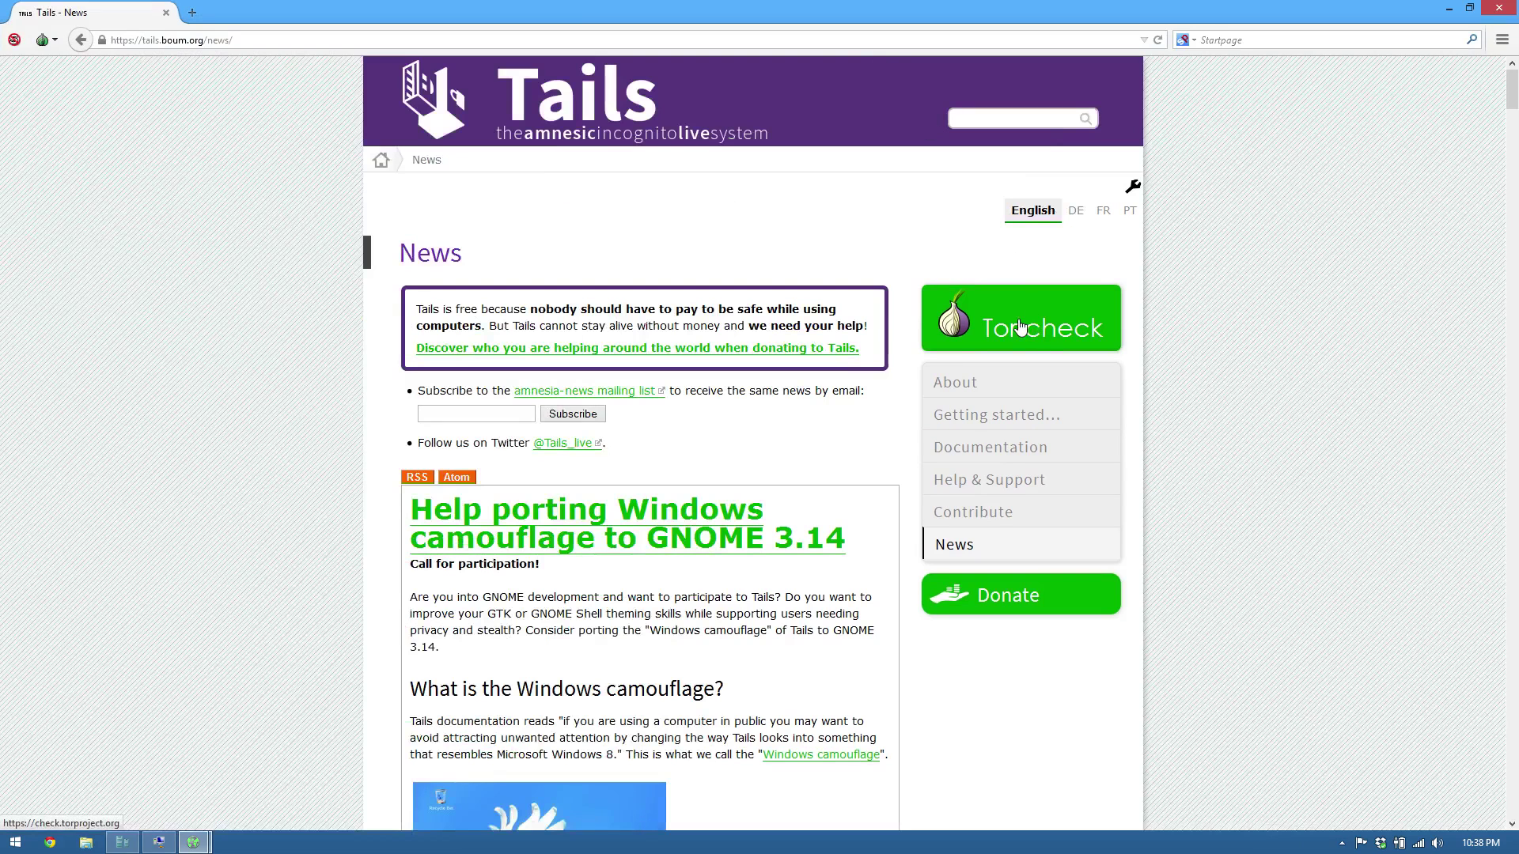
click(1021, 327)
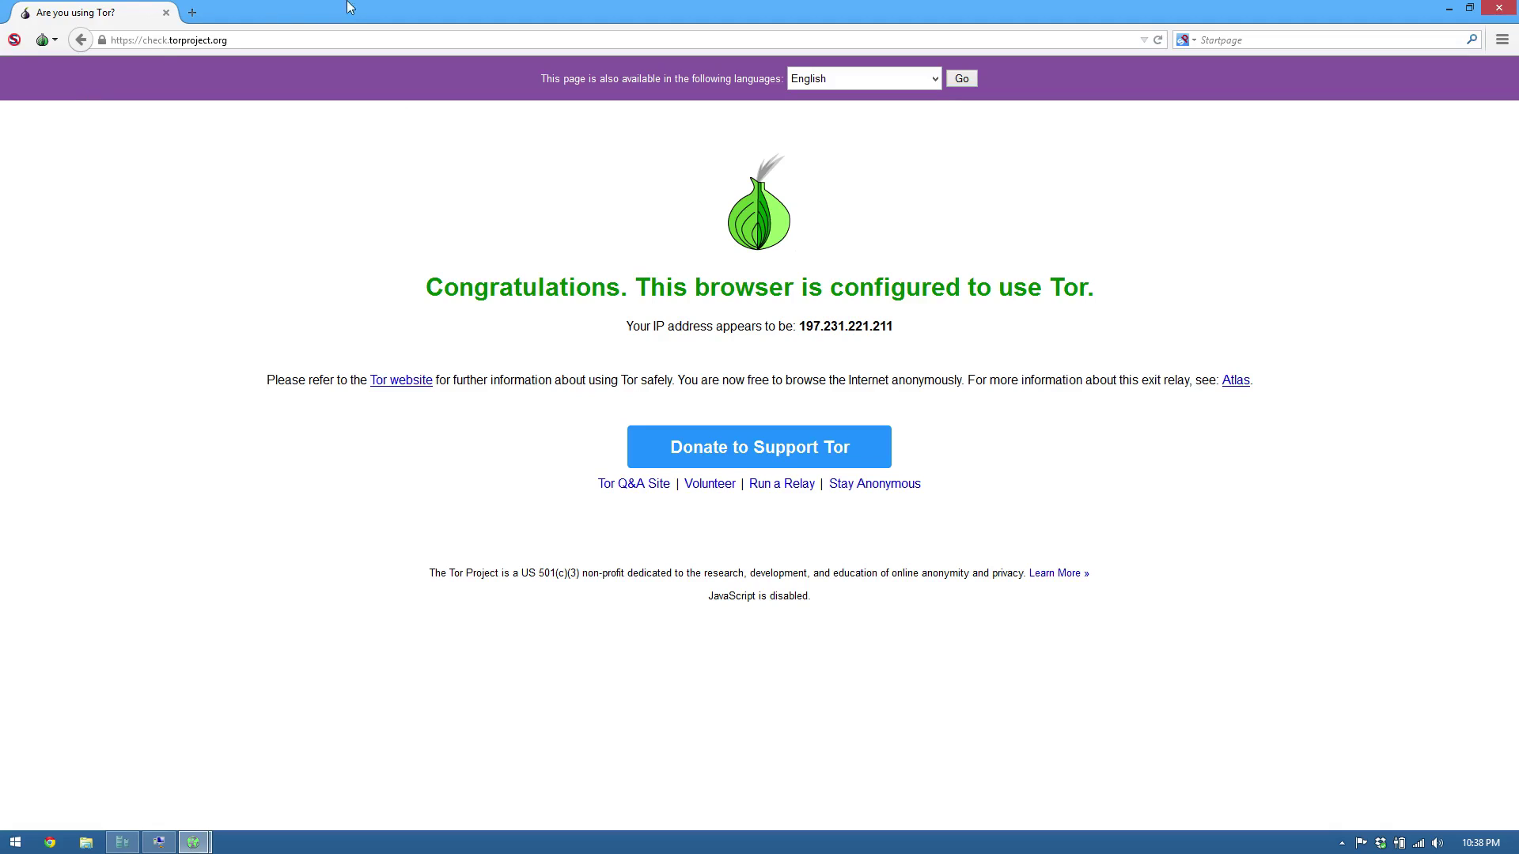
Go to deepweb.pw and open The Hidden Wiki link from its Directories list.
click(356, 39)
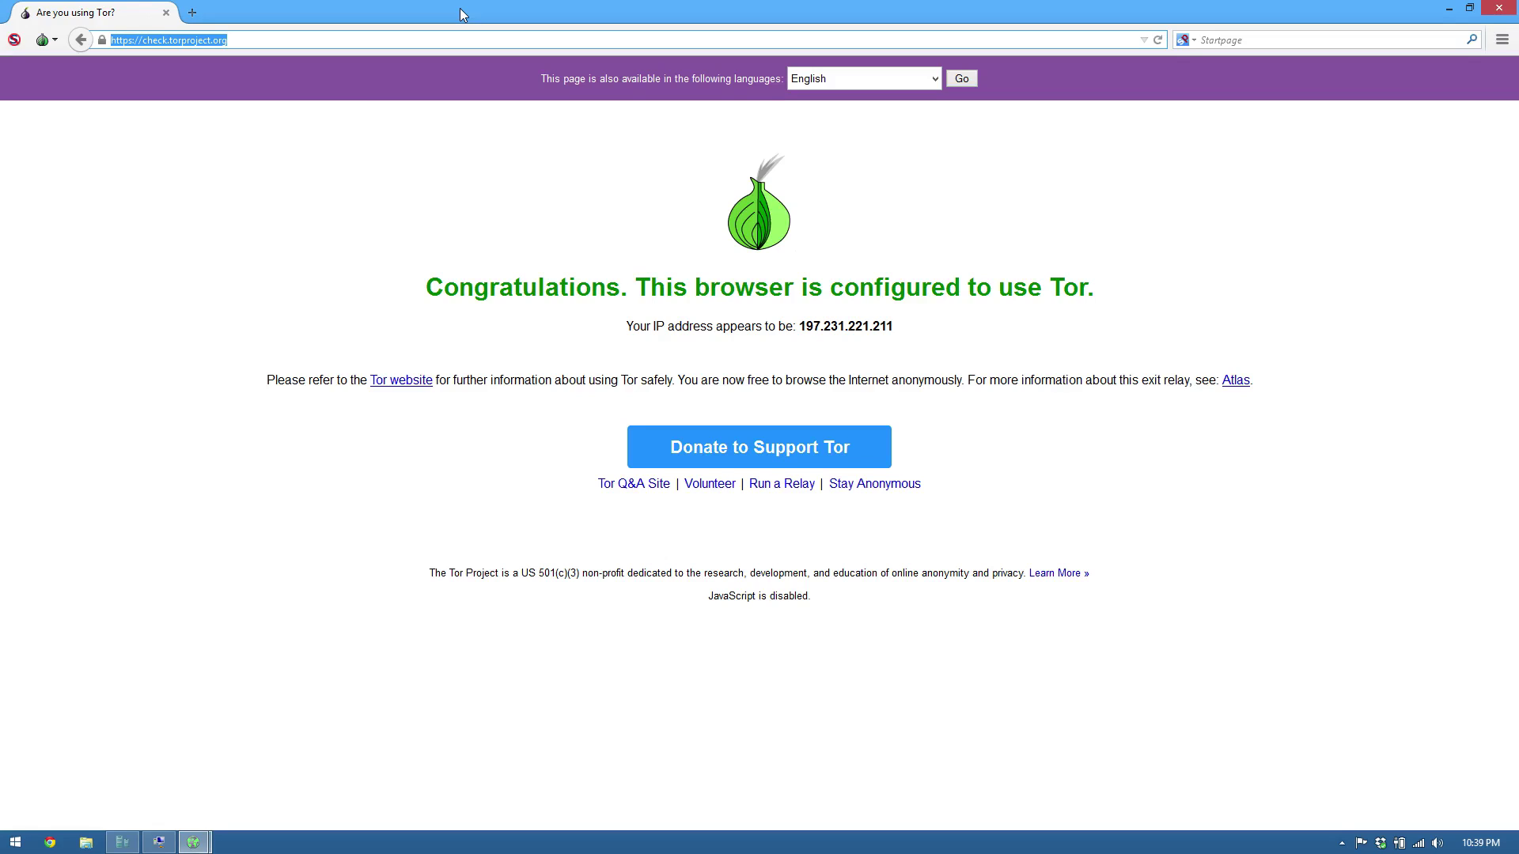
text(deepweb)
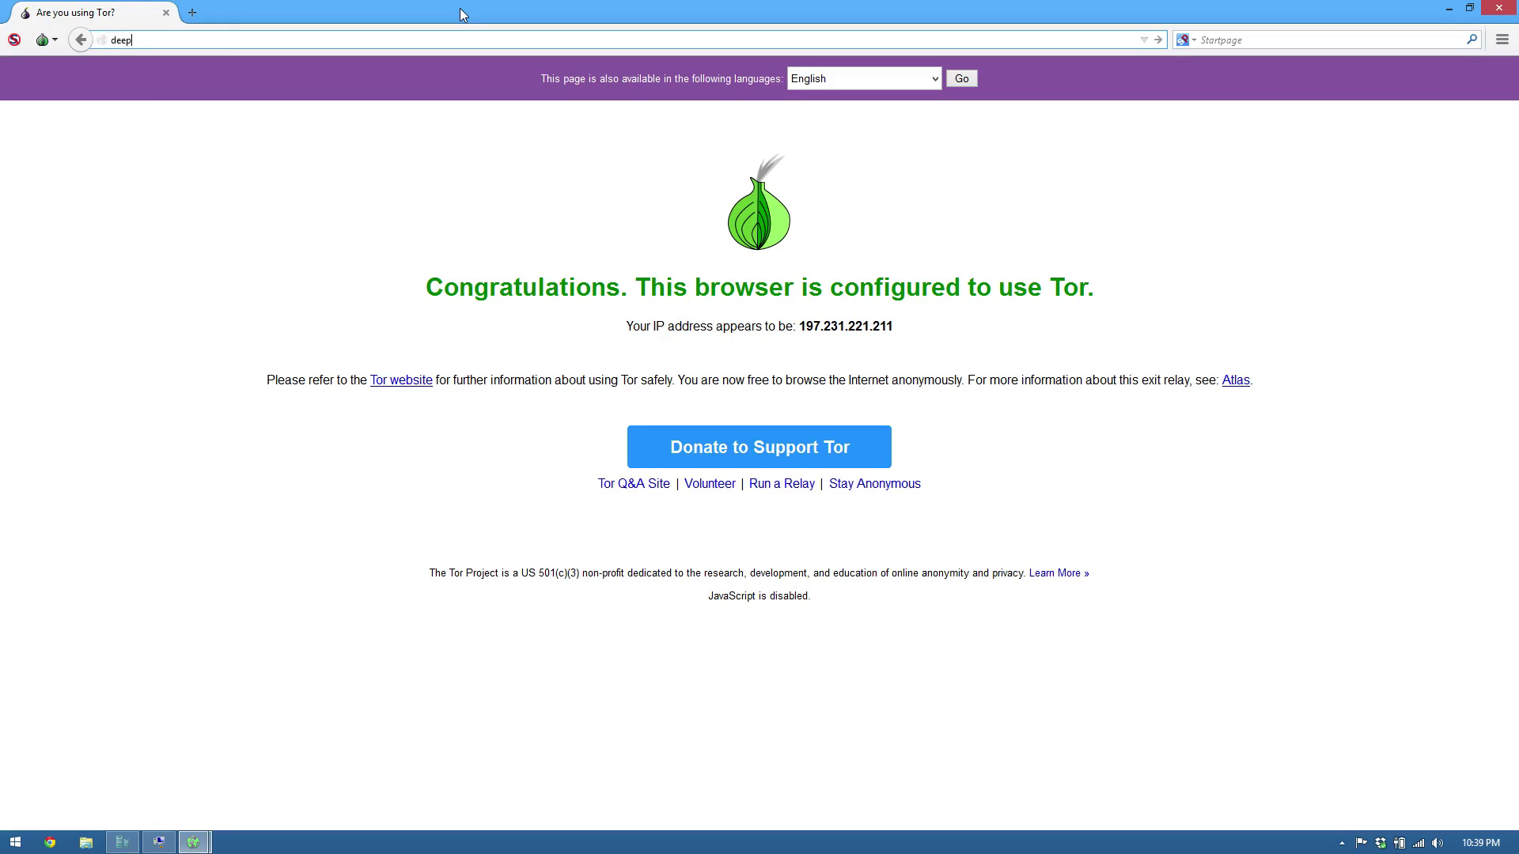
text(.pw)
key(Return)
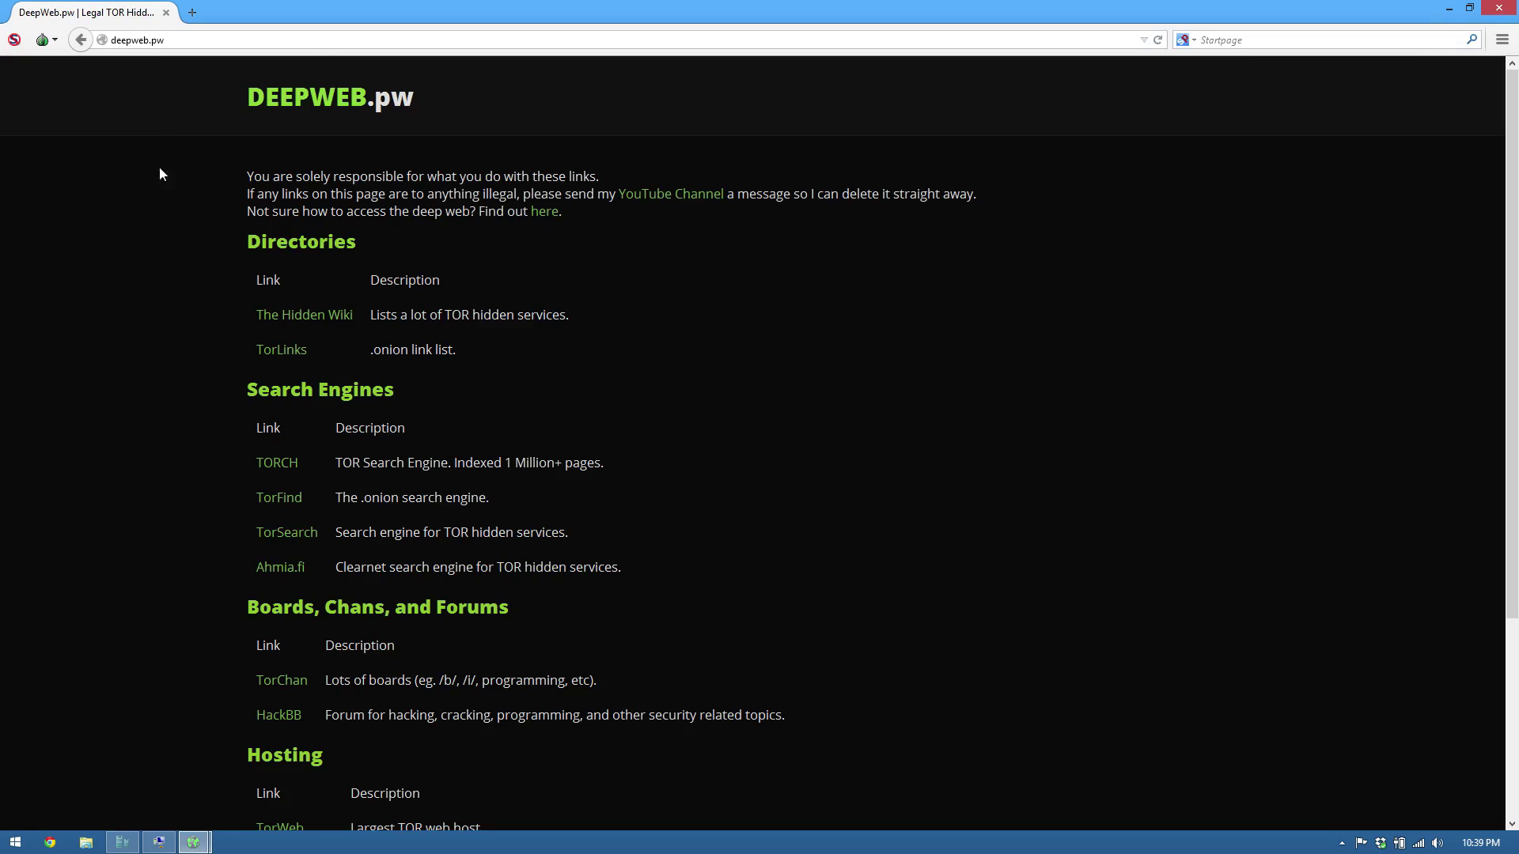
scroll(127, 224, down, 2)
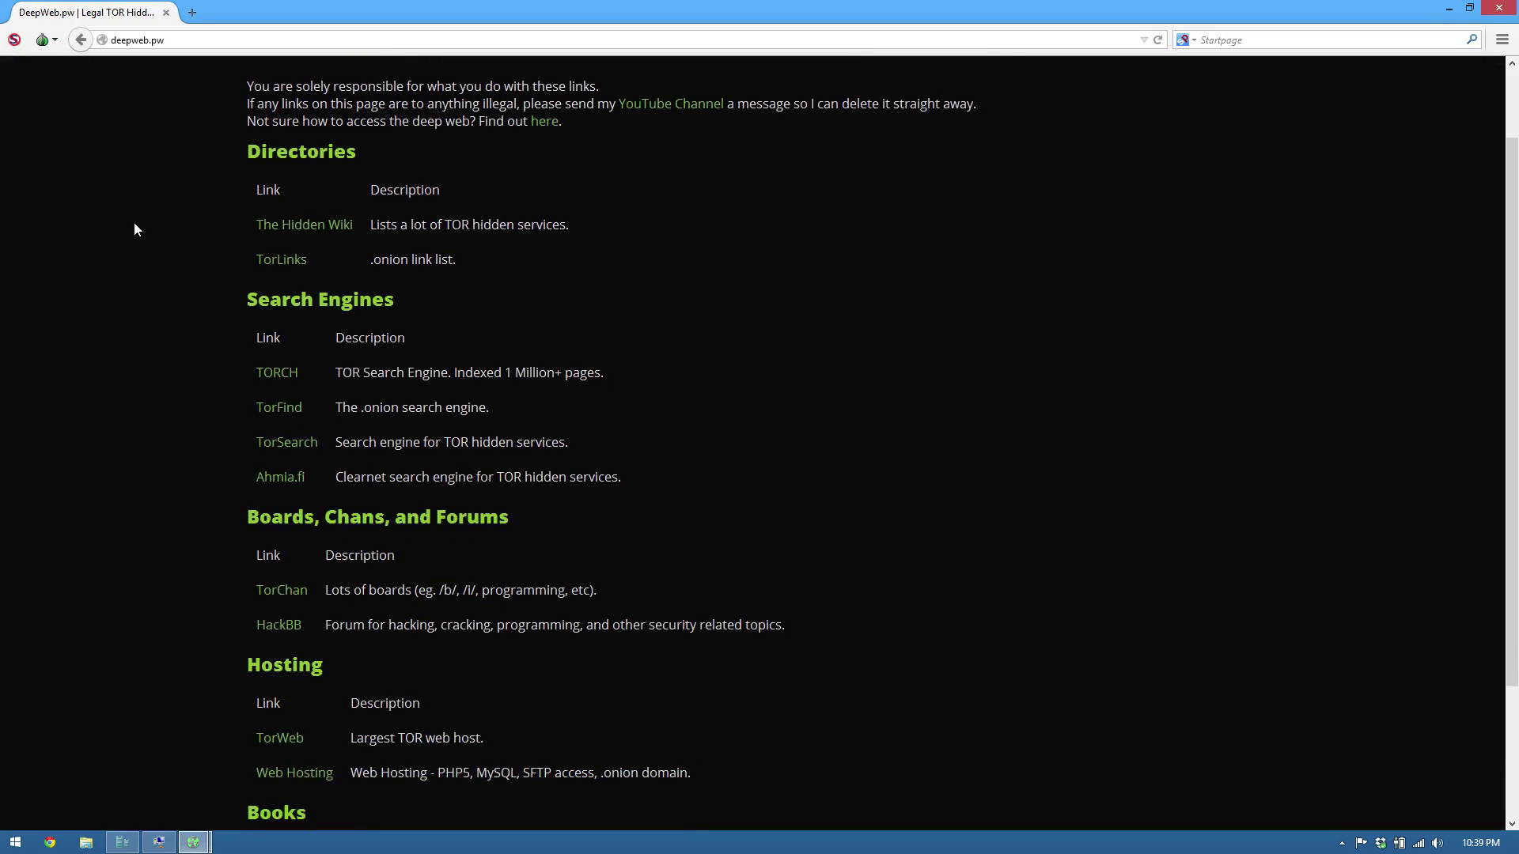
click(298, 227)
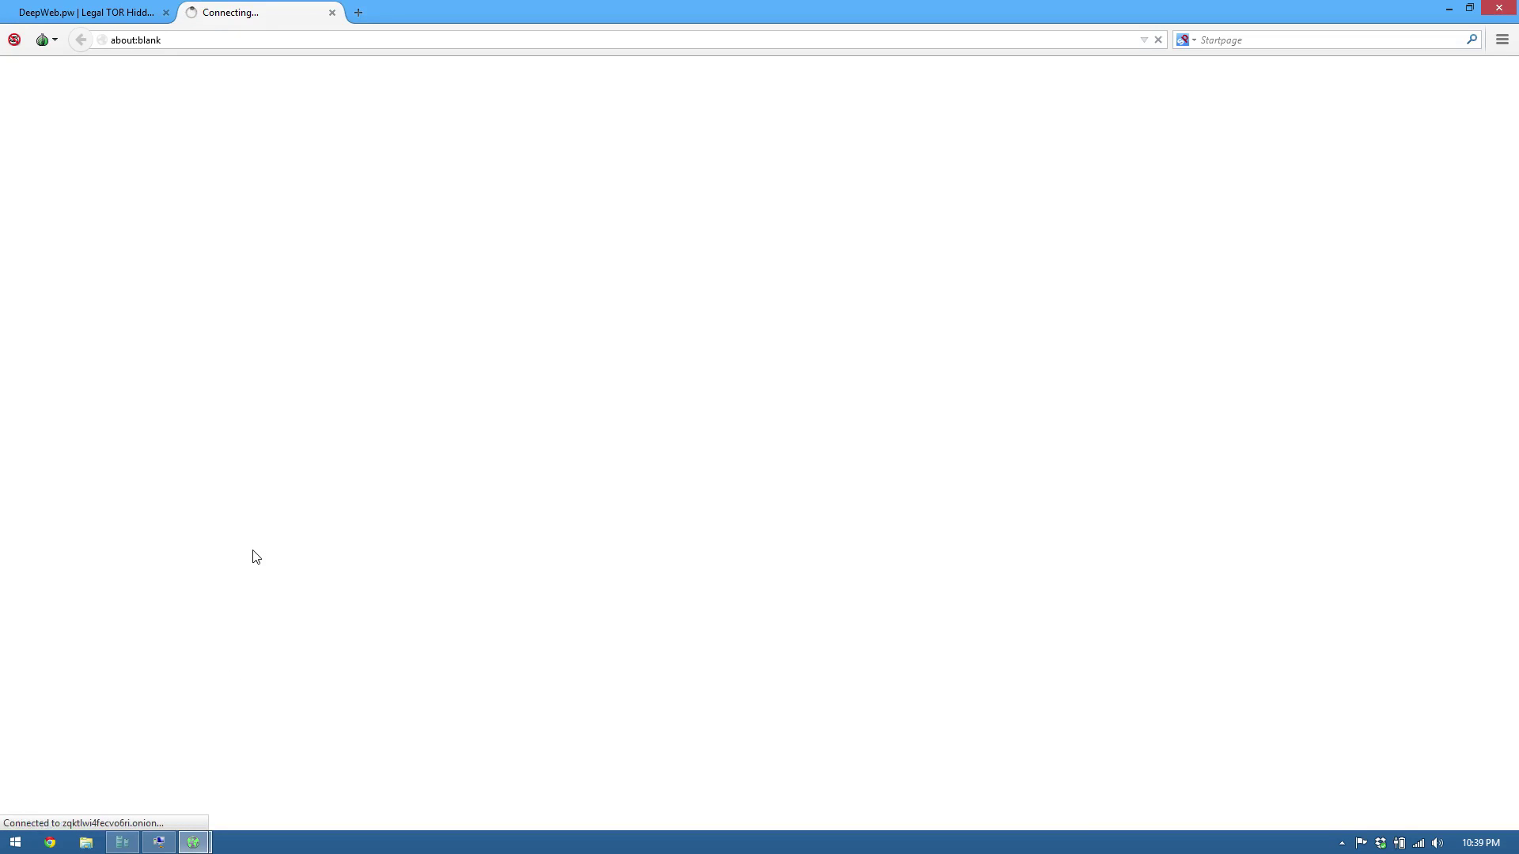
Try to open thehiddenwiki.org in a new tab, and close that tab.
key(ctrl+t)
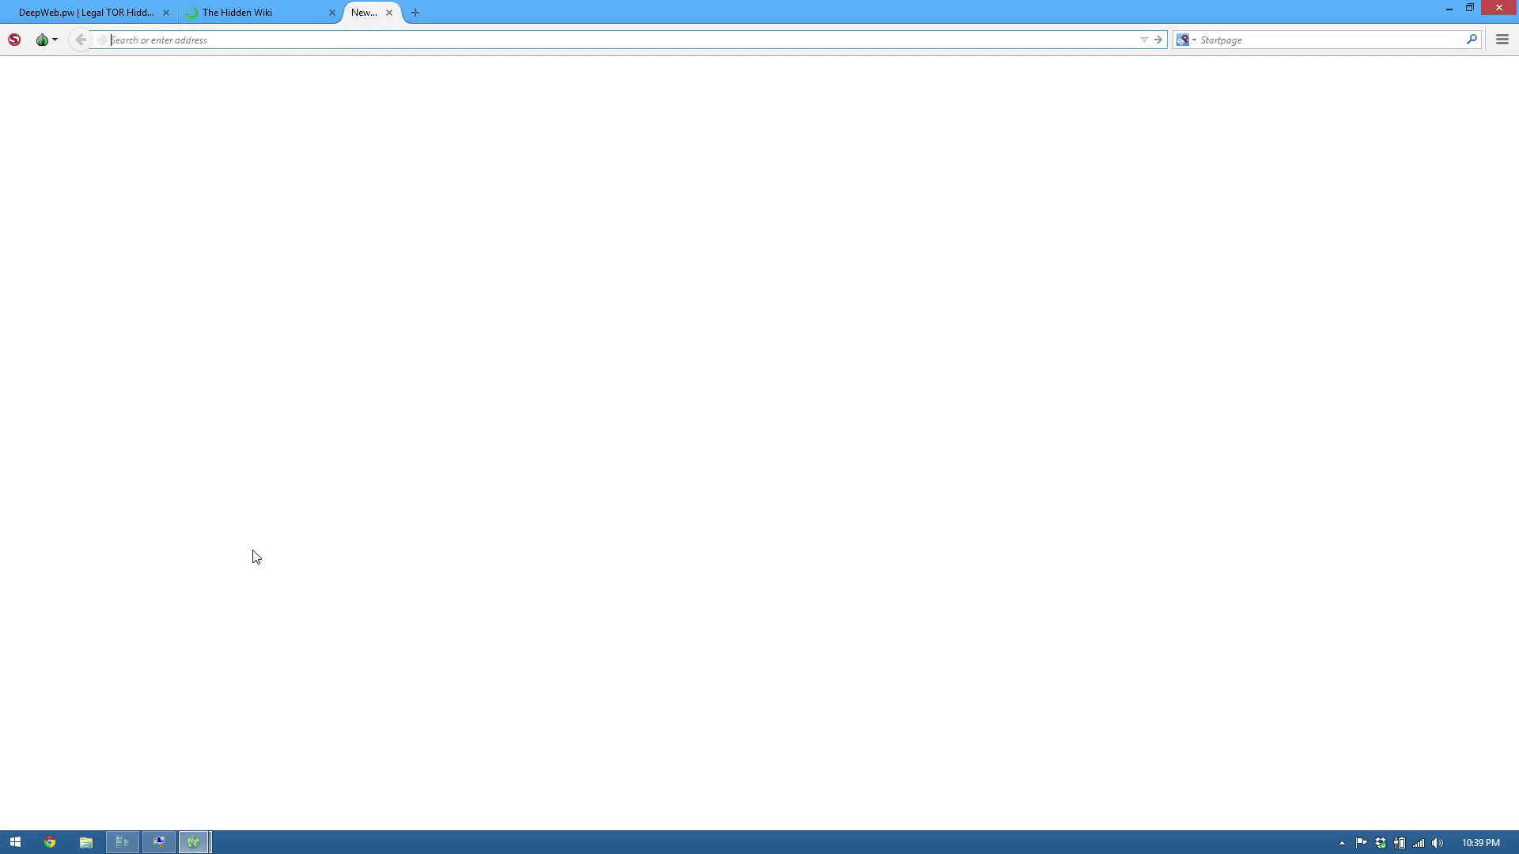
text(thehiddenwiki)
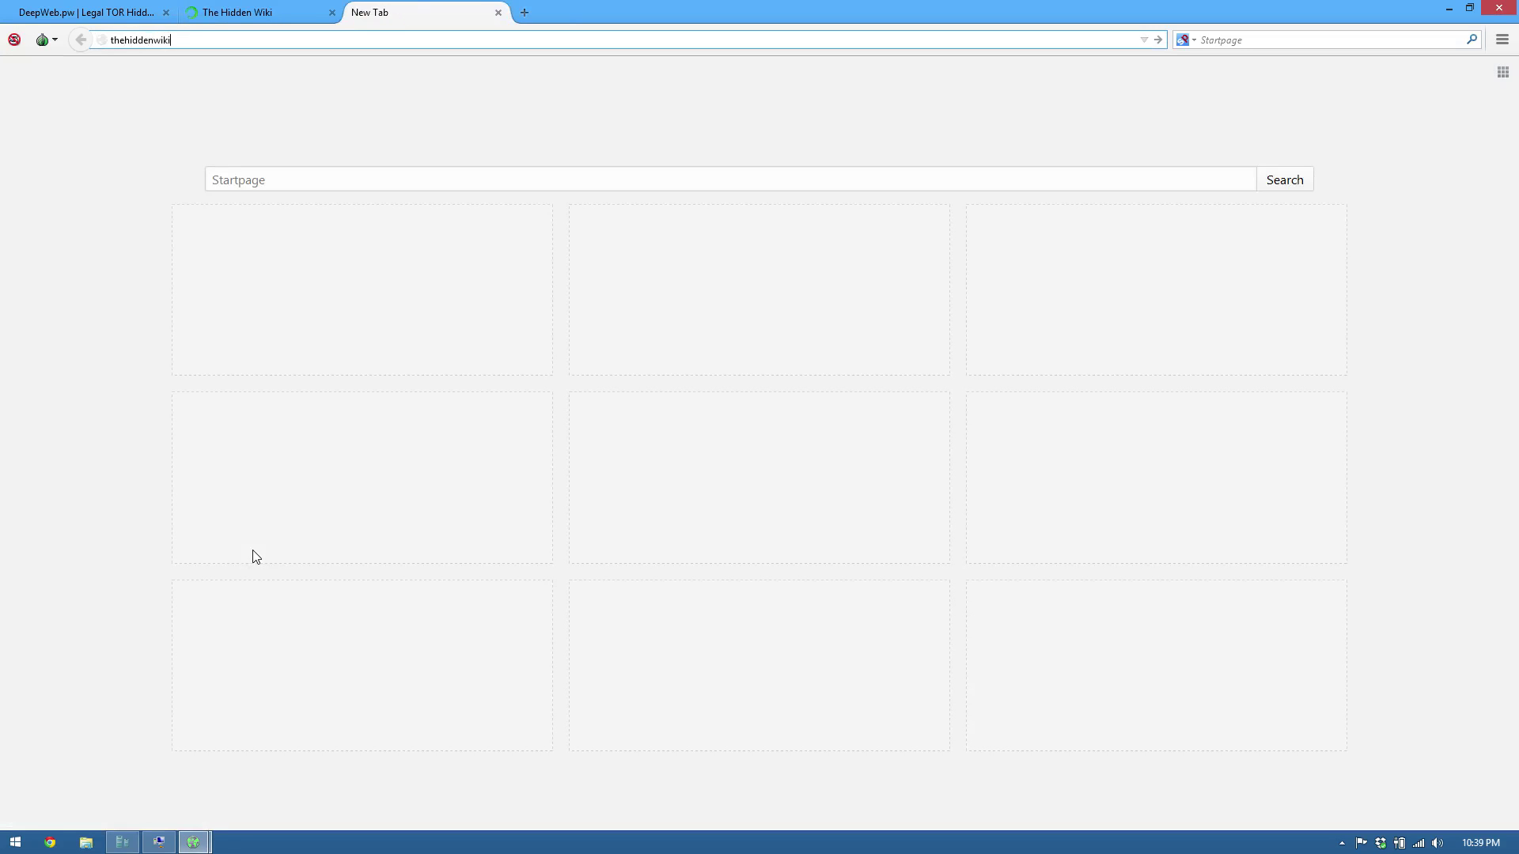
text(.org)
key(Return)
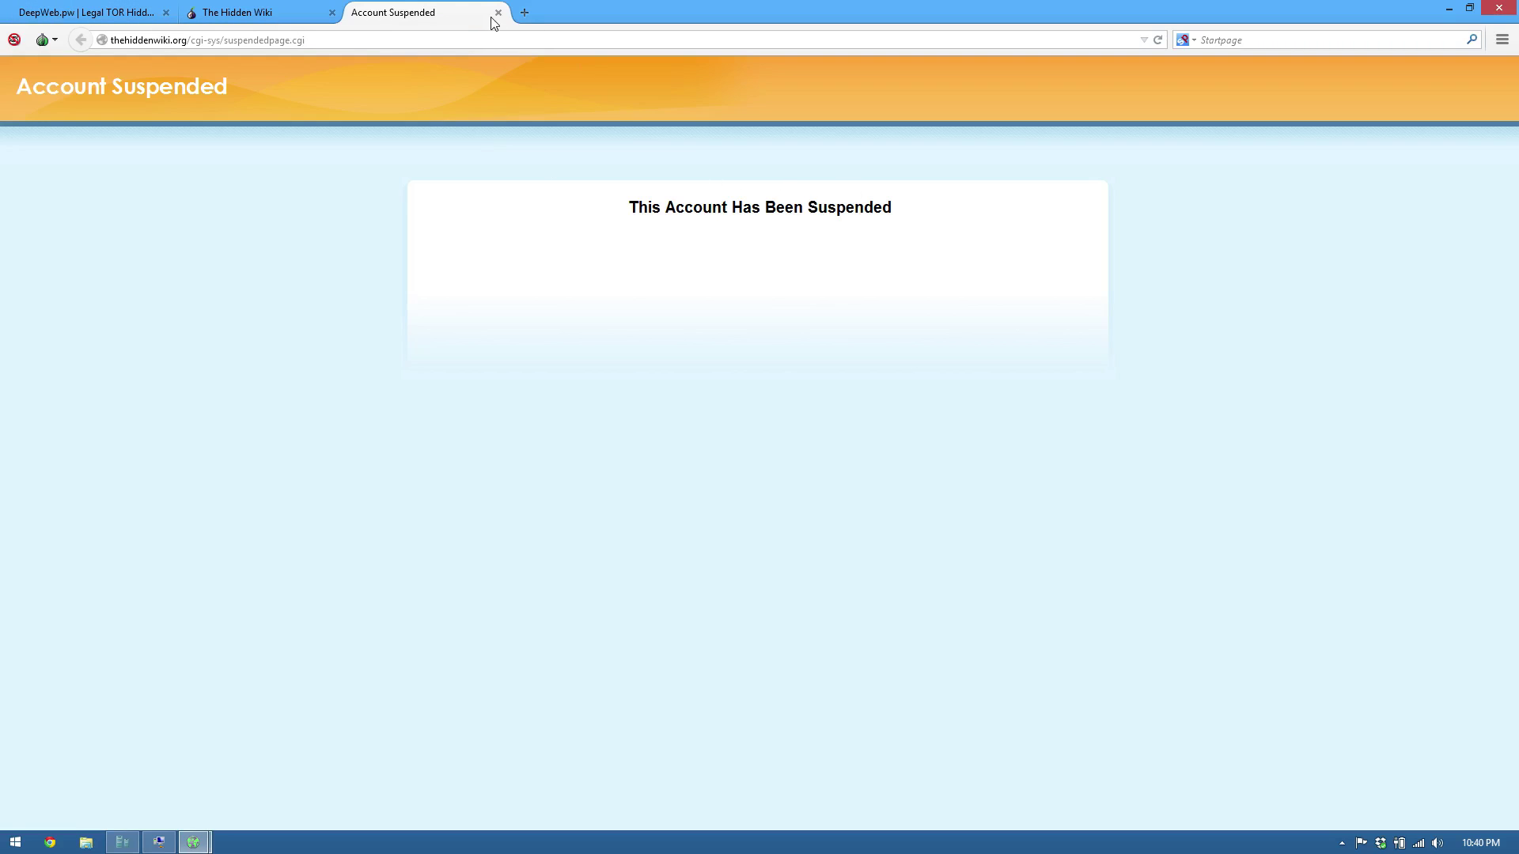
middle_click(449, 24)
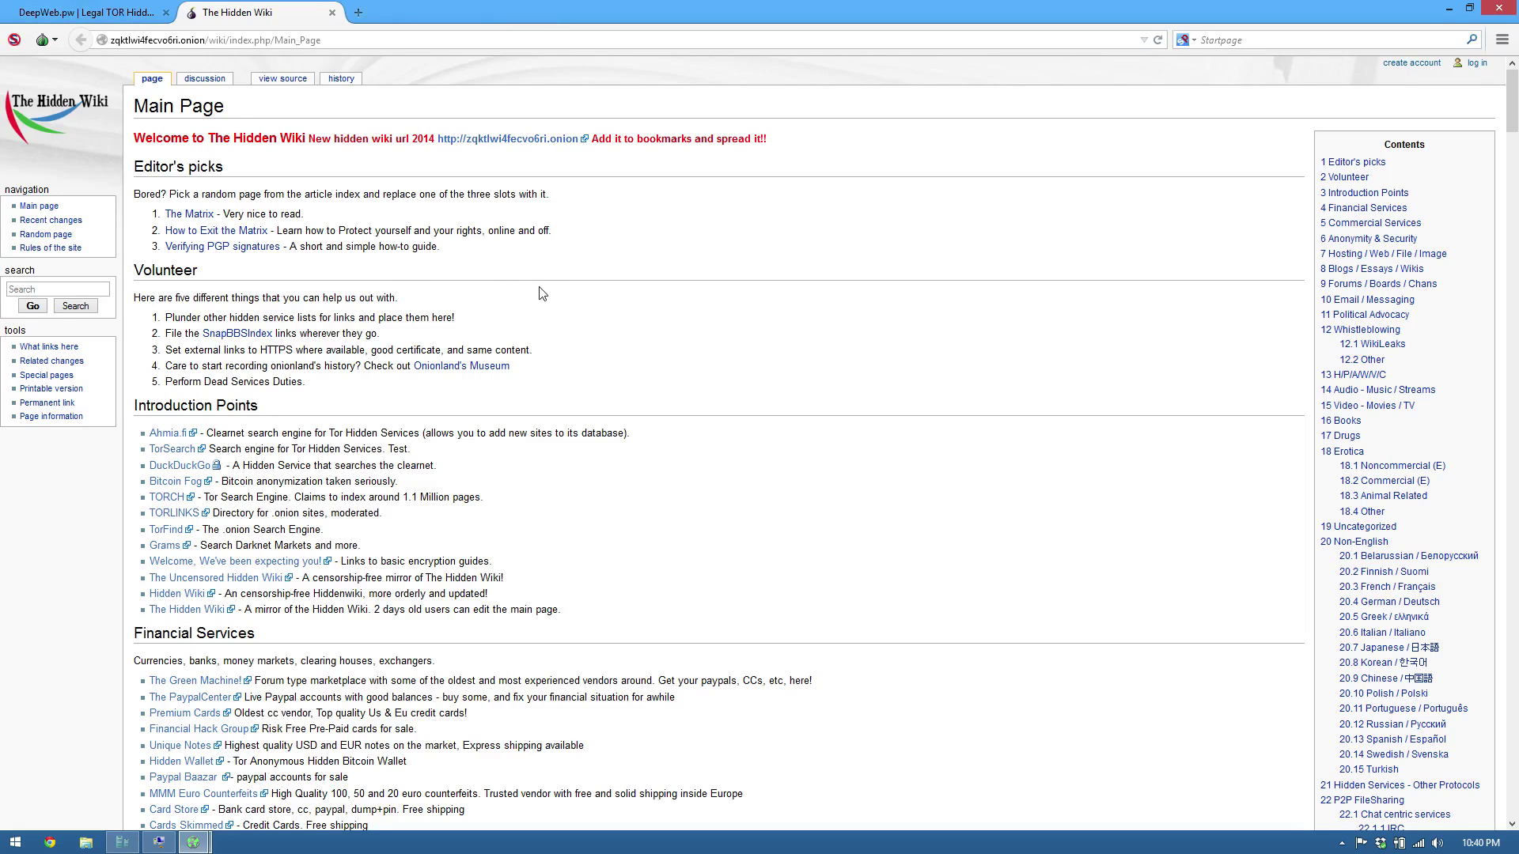
Look through all link categories on The Hidden Wiki's main page down to the News Announcement, and return to the beginning.
scroll(572, 409, down, 10)
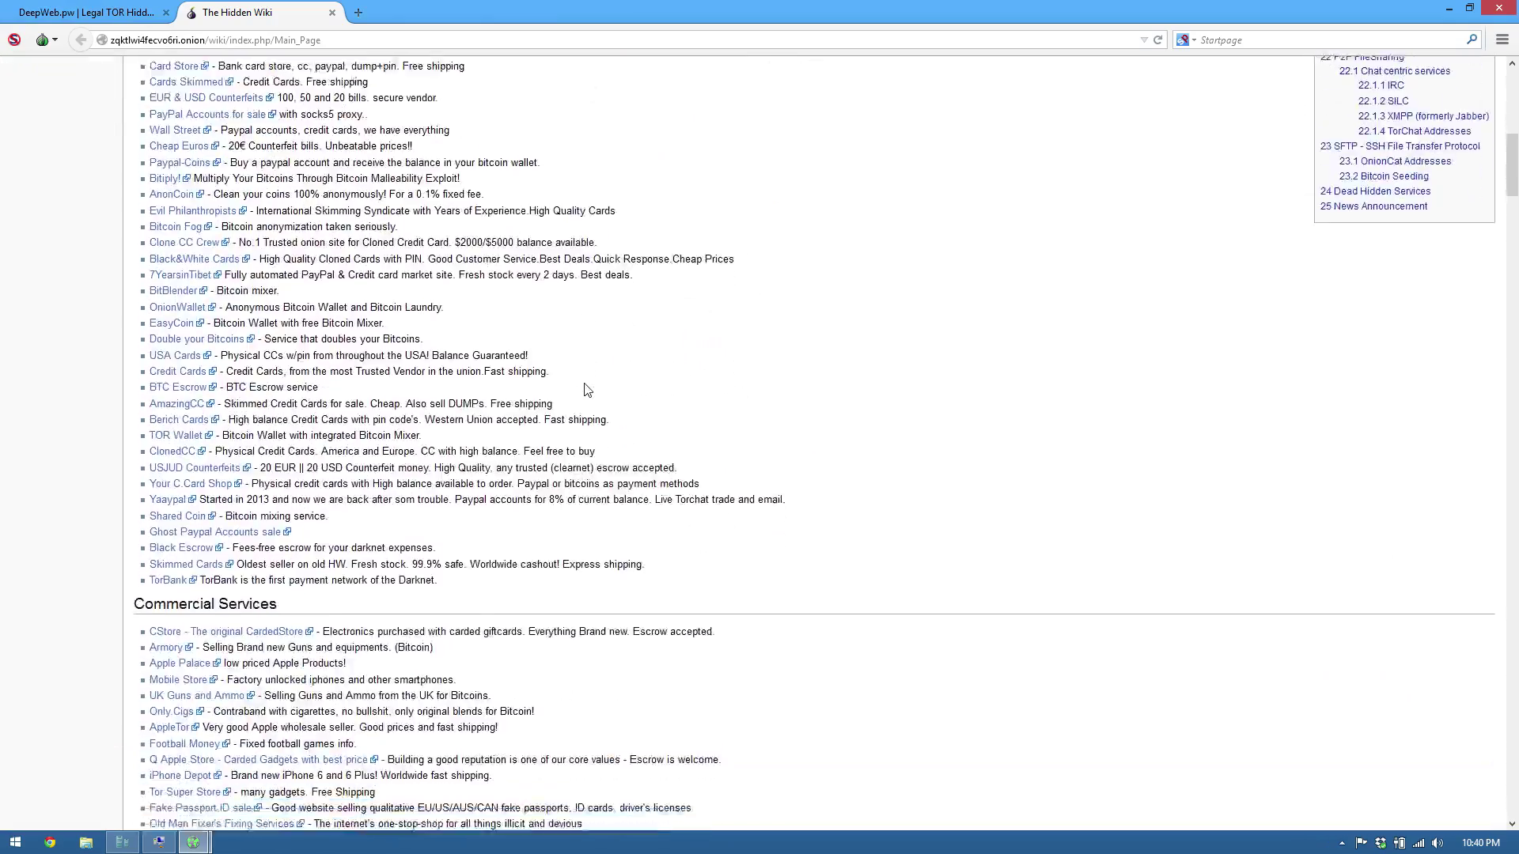
scroll(678, 390, down, 6)
scroll(706, 361, down, 13)
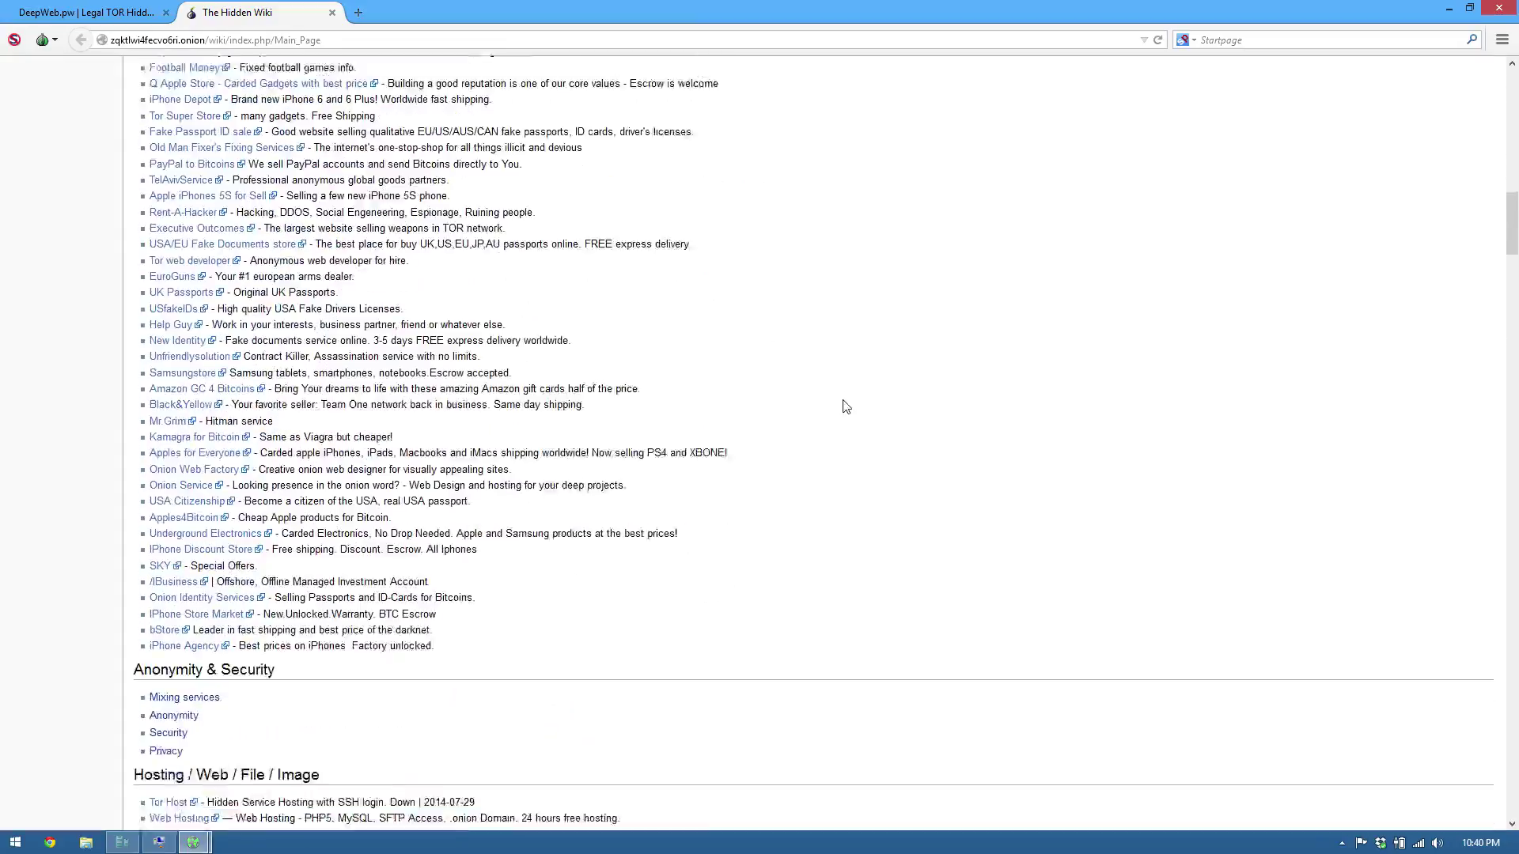
scroll(952, 440, down, 16)
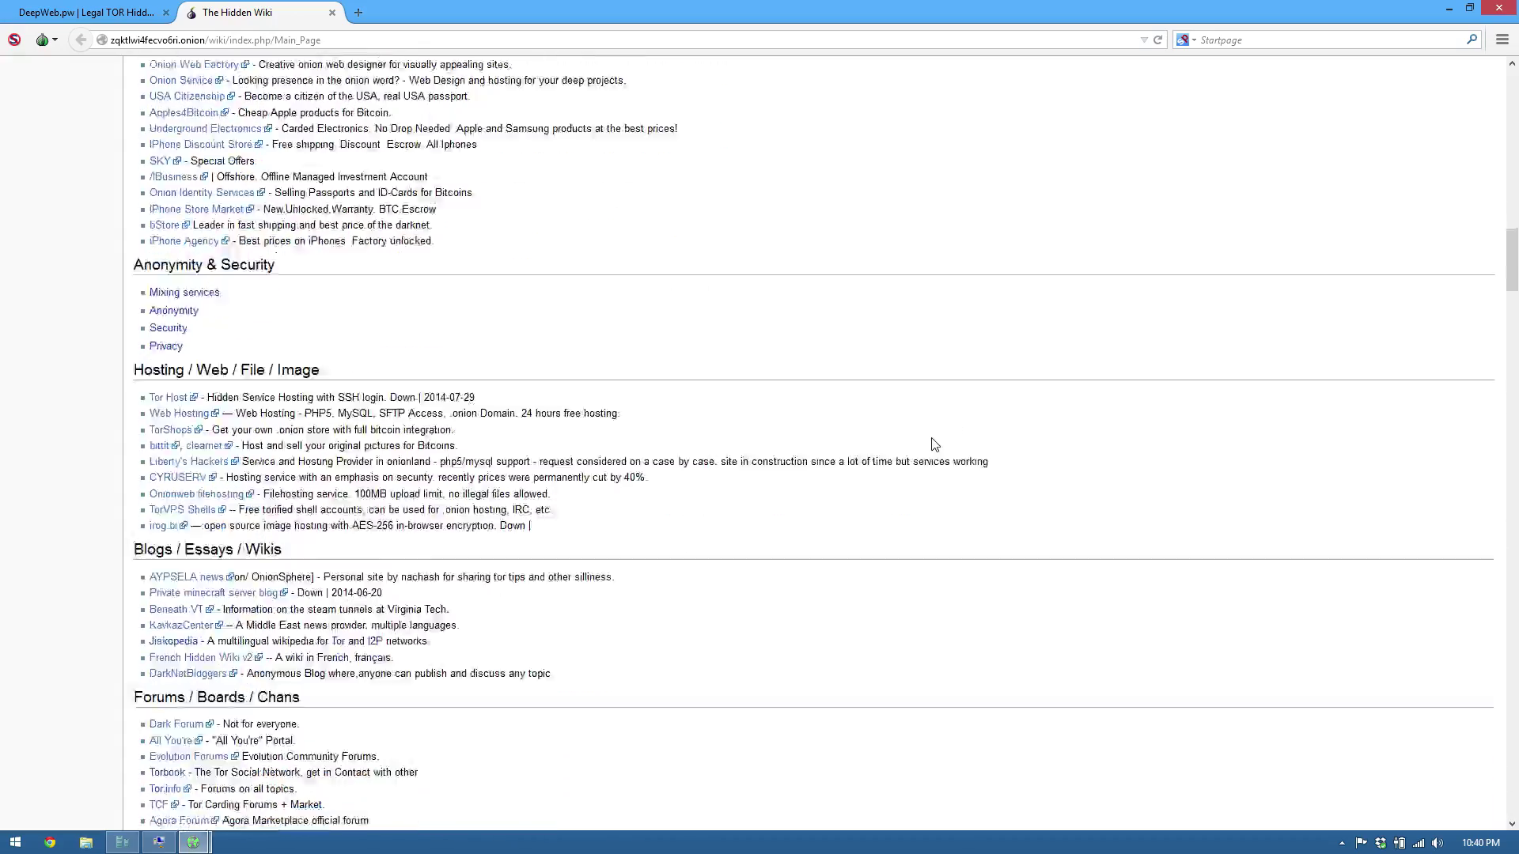
scroll(833, 500, down, 7)
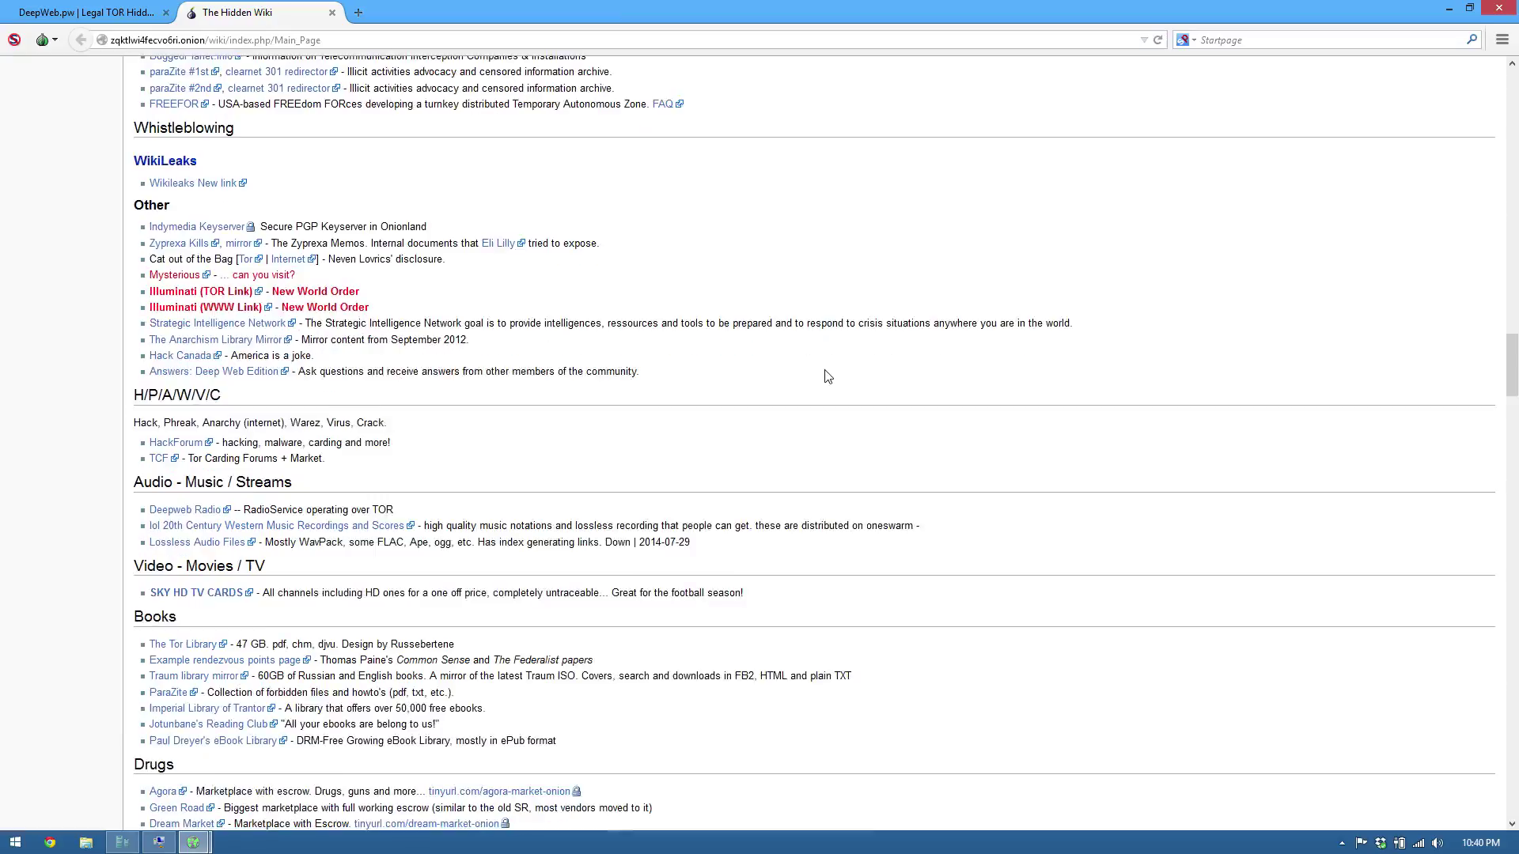
scroll(827, 376, down, 20)
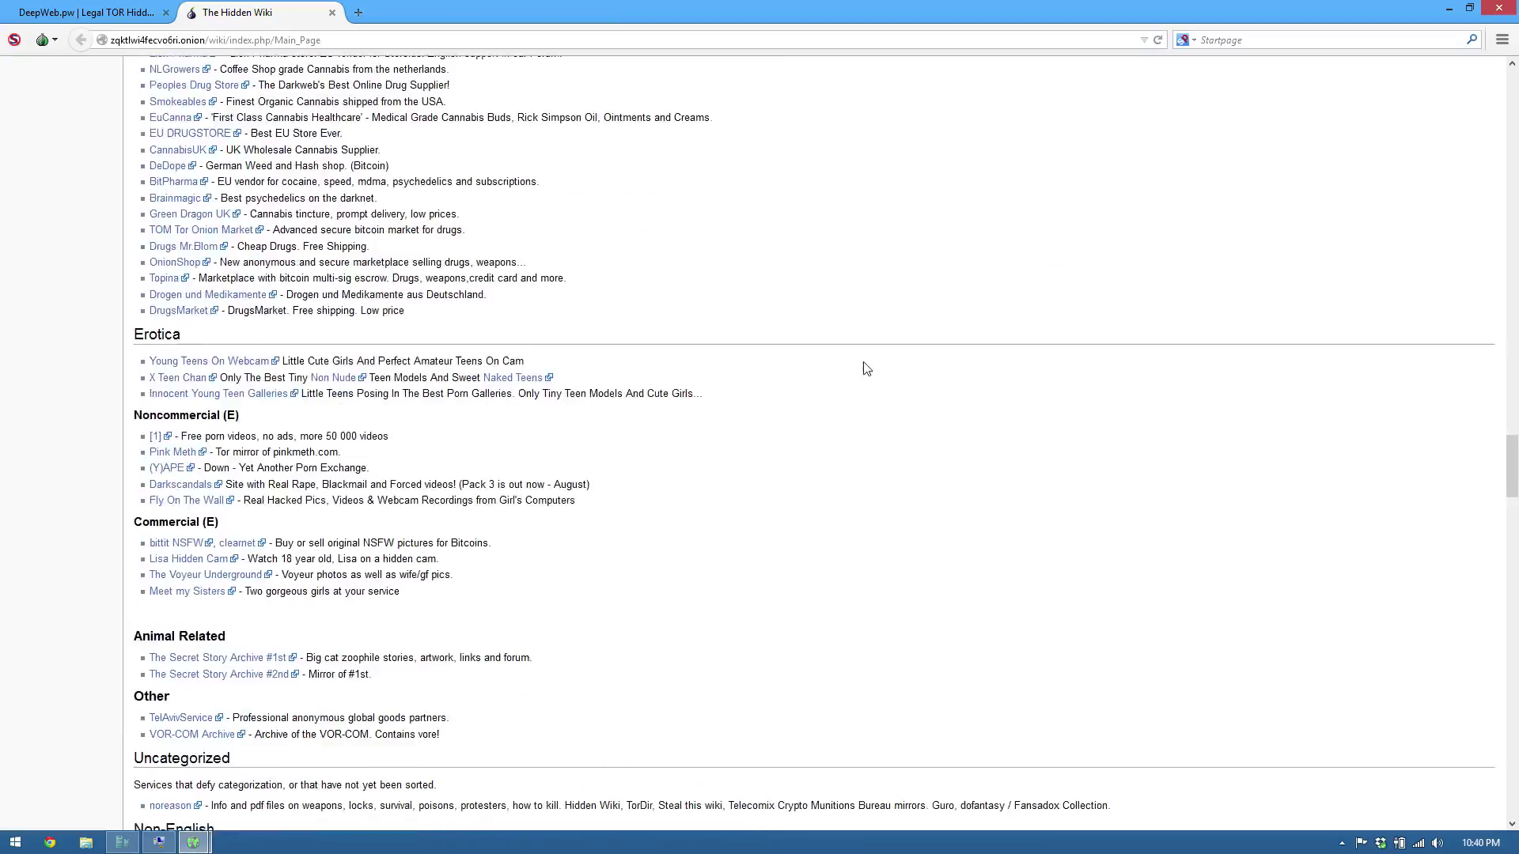
scroll(876, 373, down, 20)
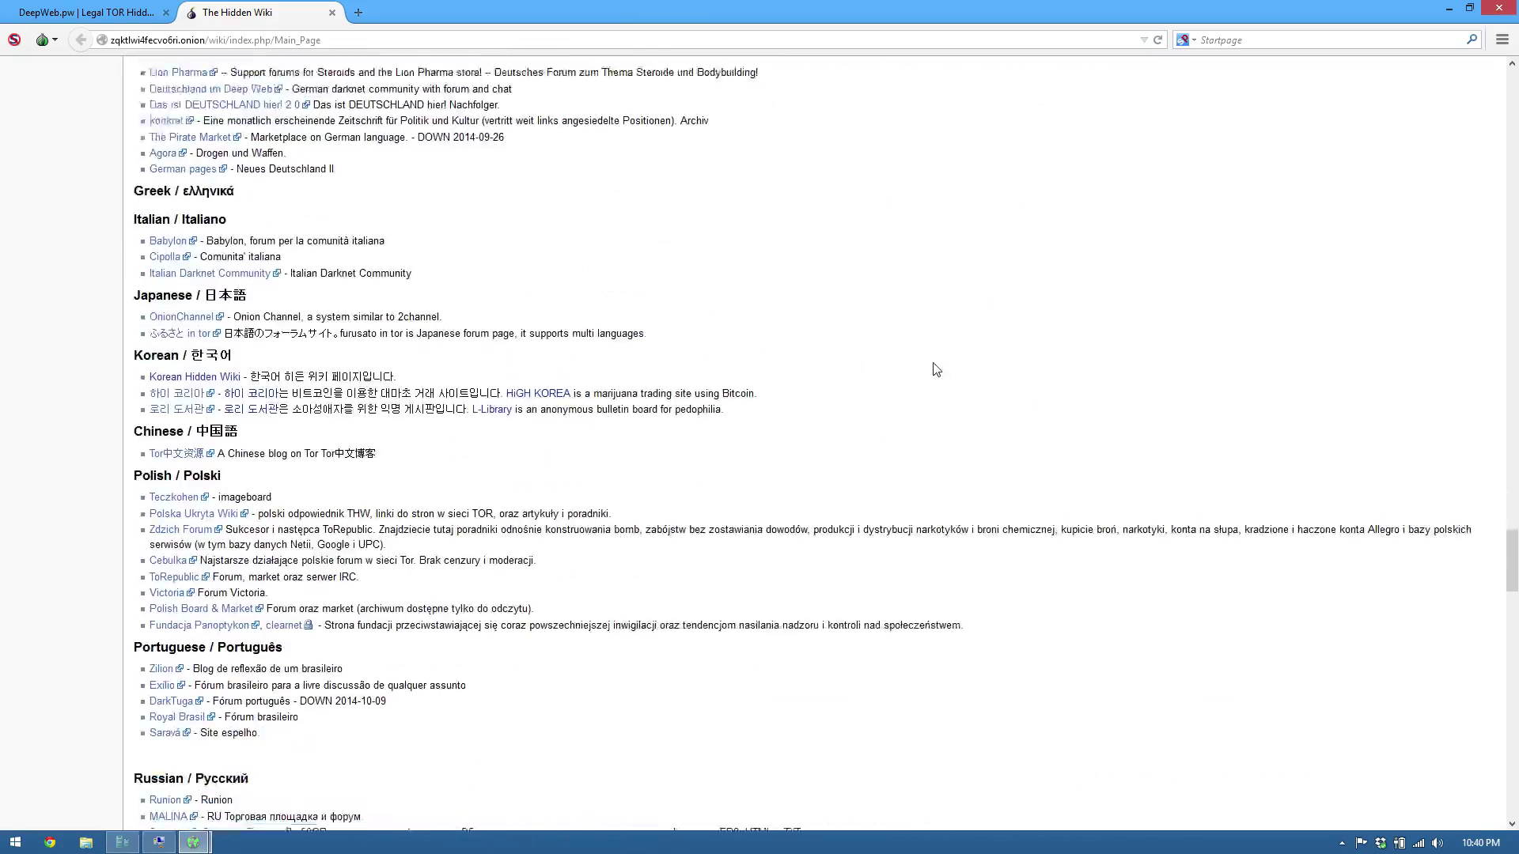
scroll(936, 369, down, 20)
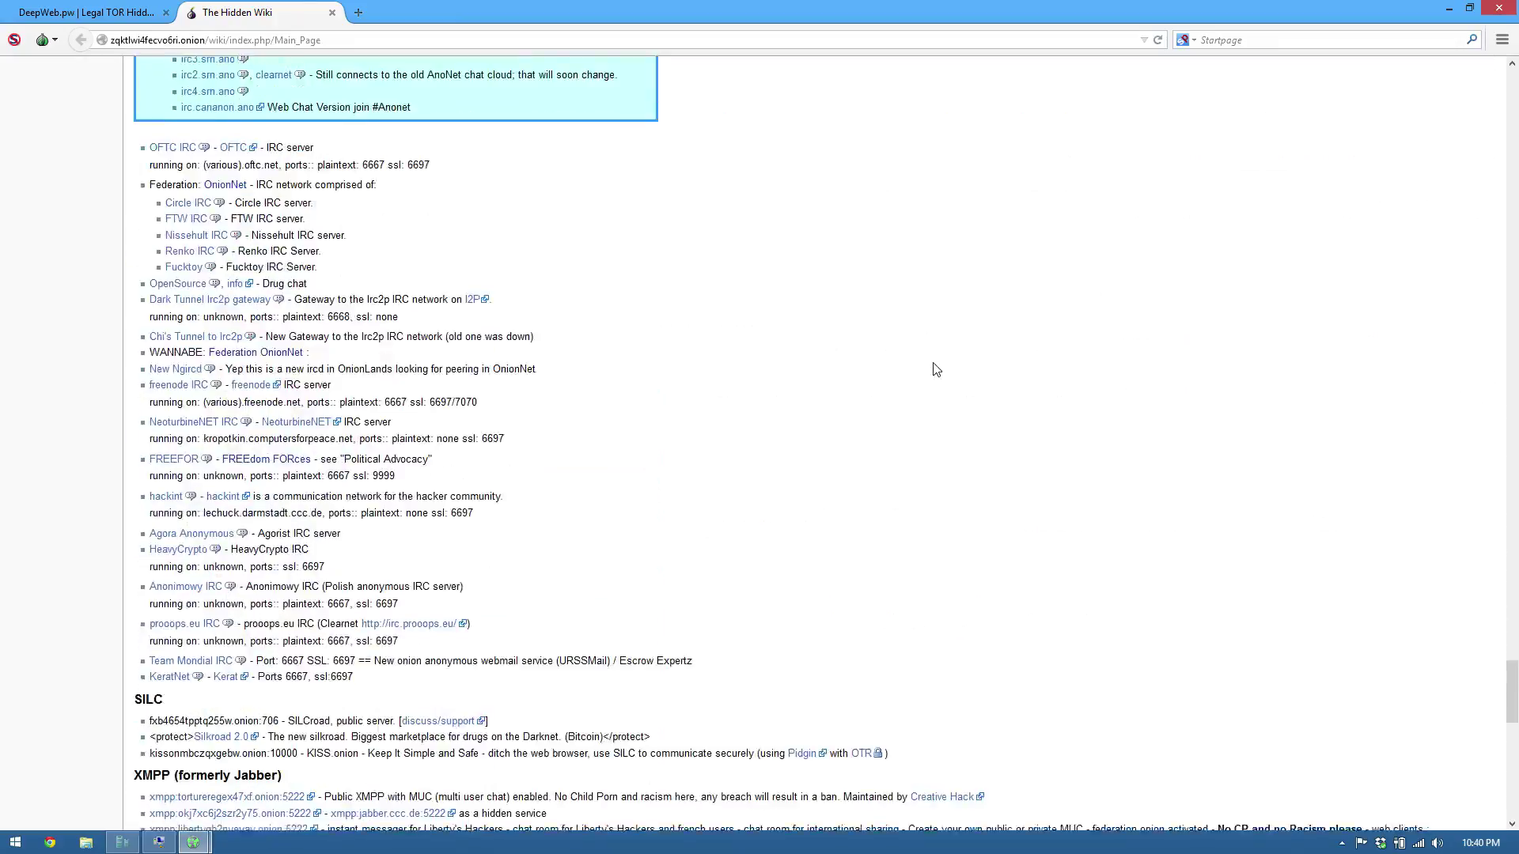
scroll(1171, 490, down, 12)
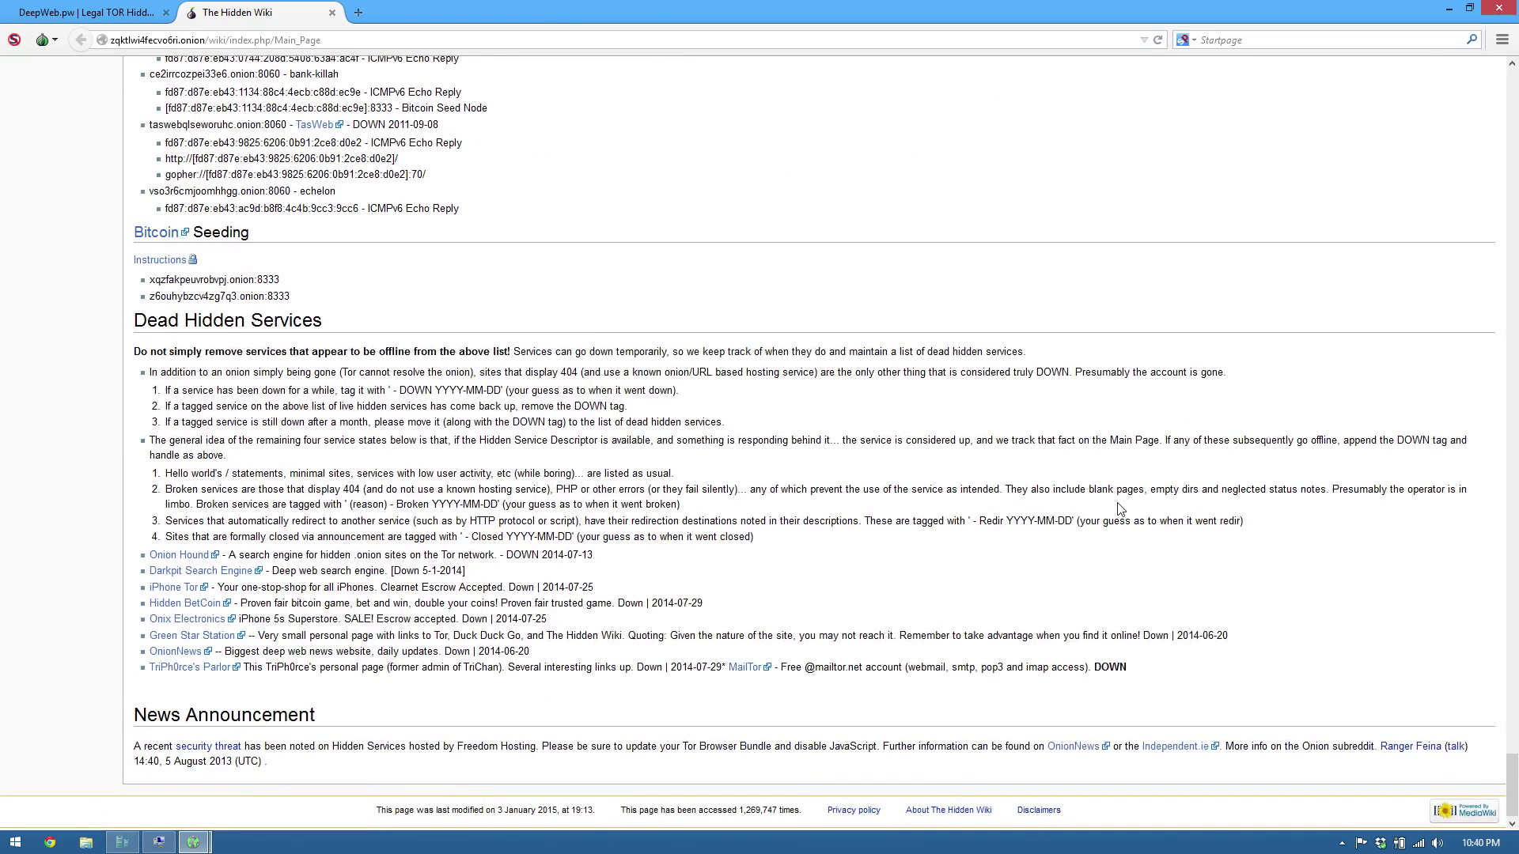
scroll(1001, 512, down, 1)
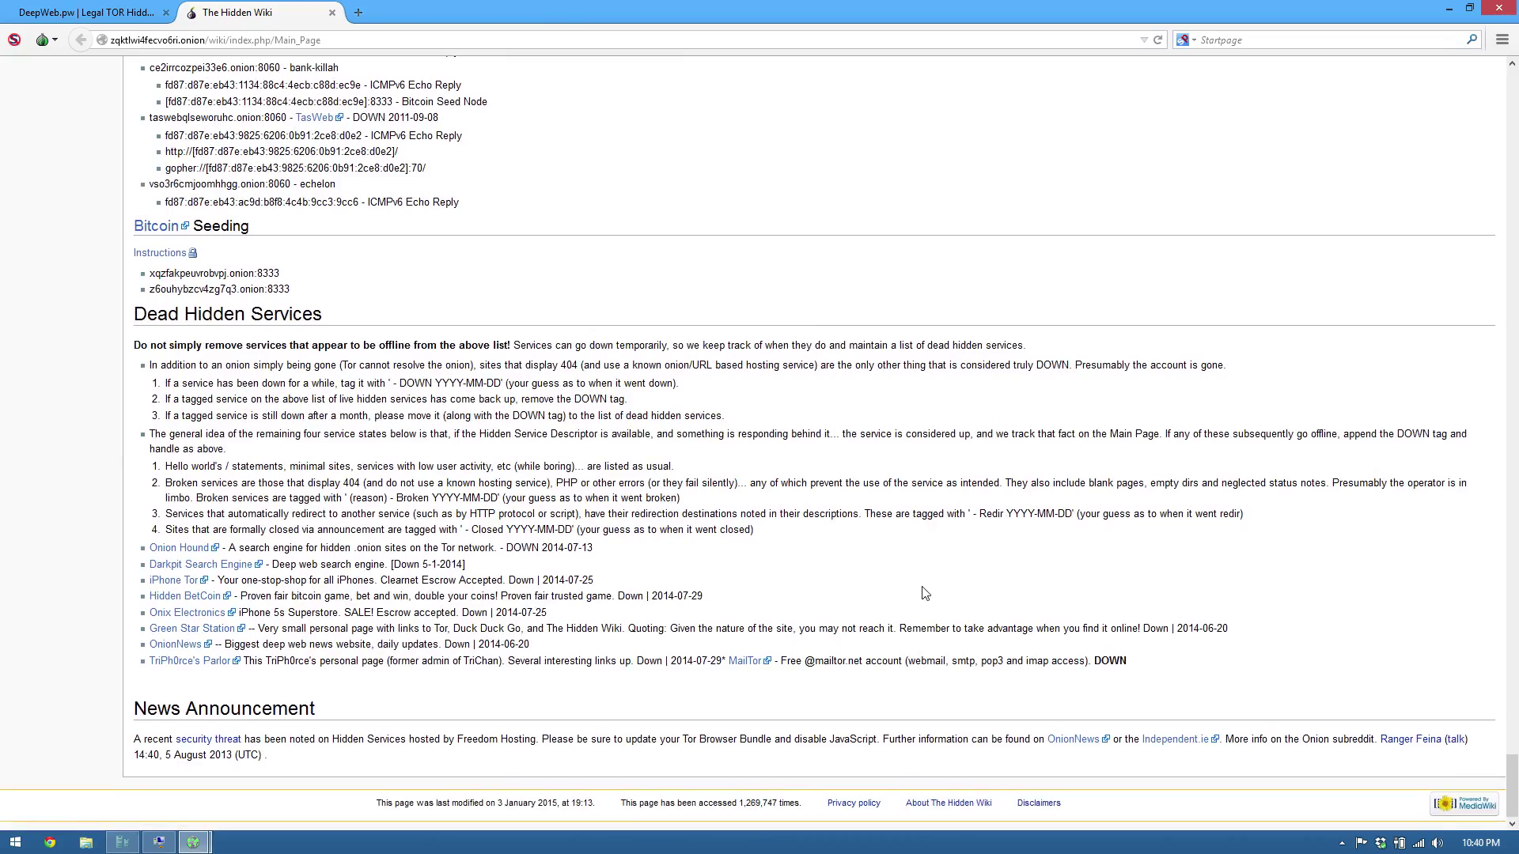
middle_click(981, 688)
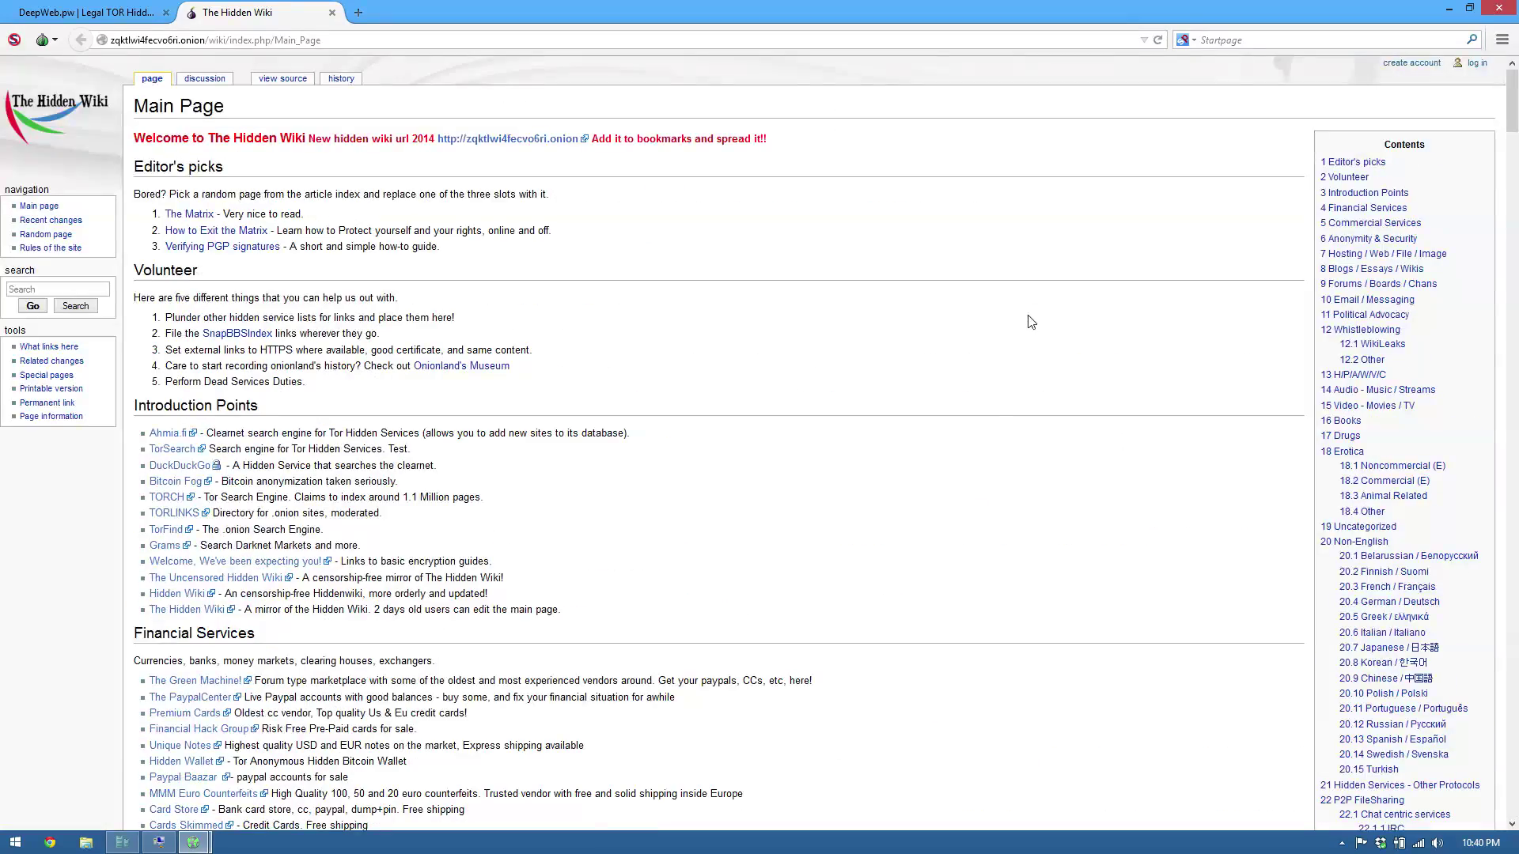
Review the search engines and directories listed under Introduction Points on The Hidden Wiki.
scroll(933, 448, down, 3)
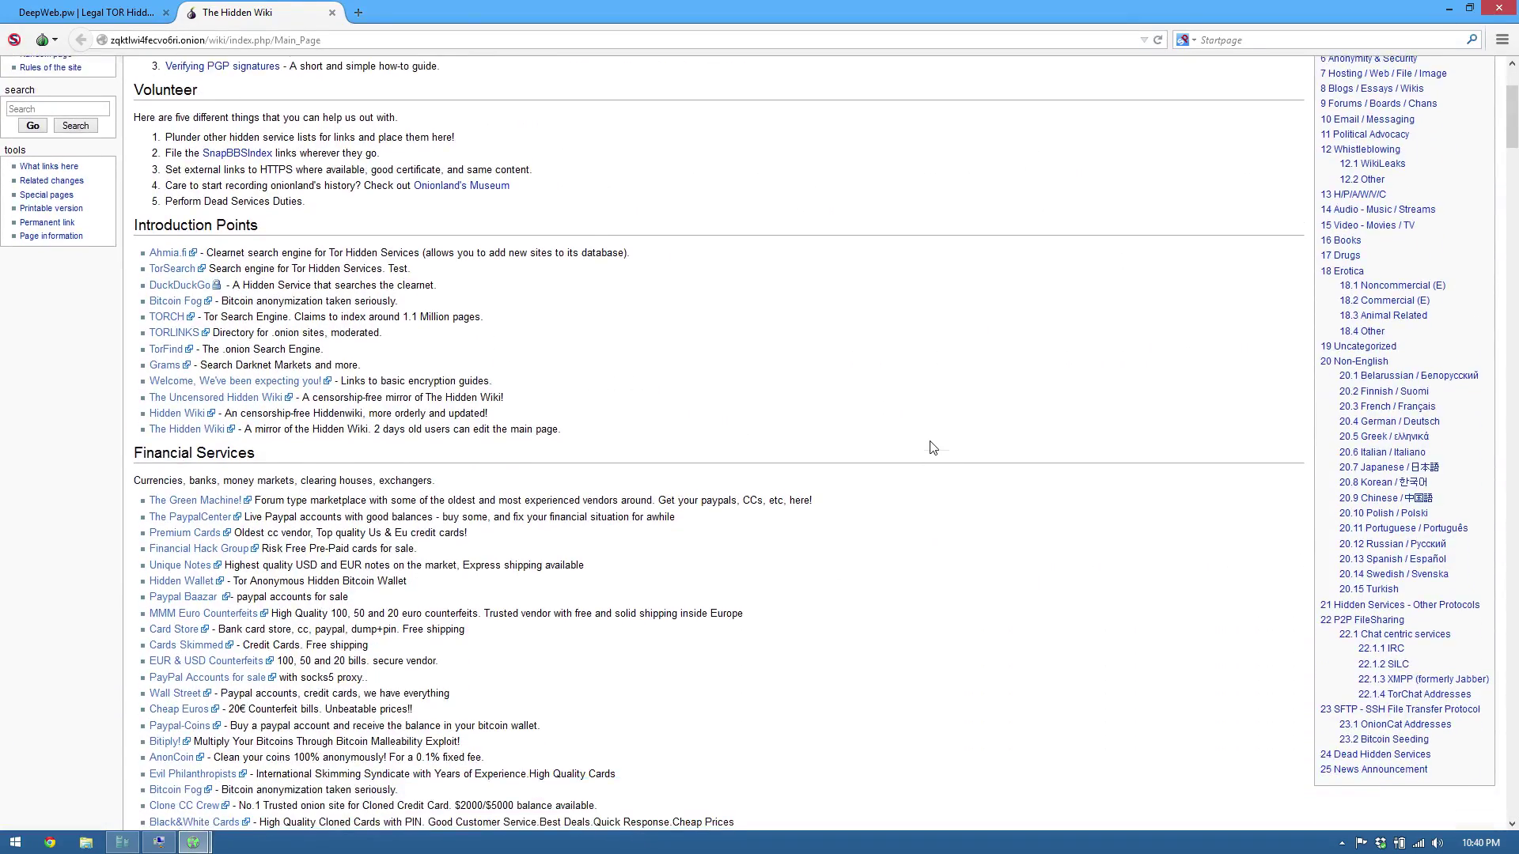
scroll(934, 448, down, 2)
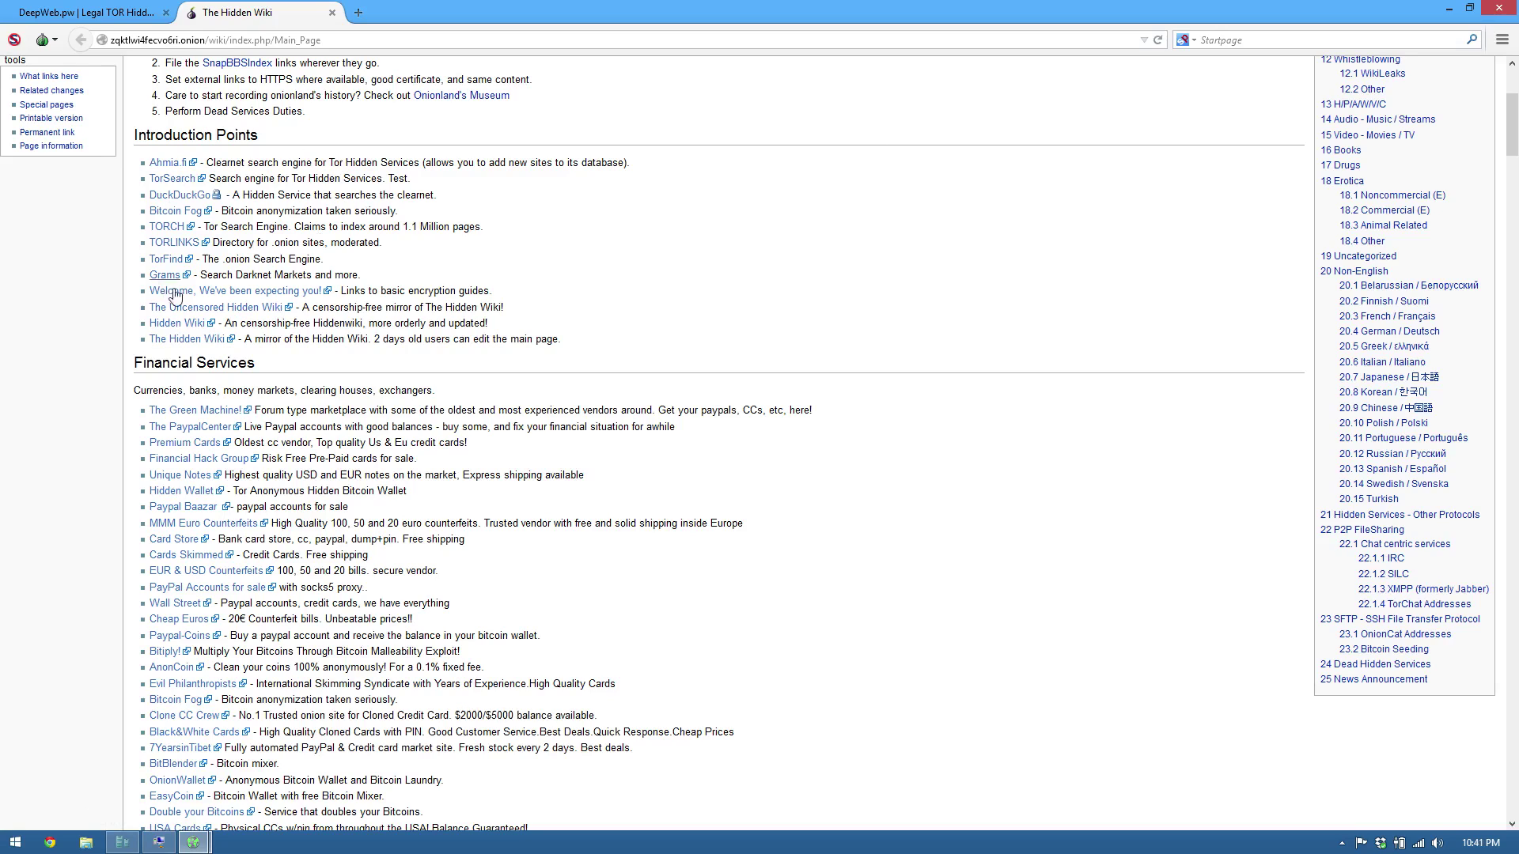
scroll(595, 328, down, 1)
scroll(595, 327, down, 2)
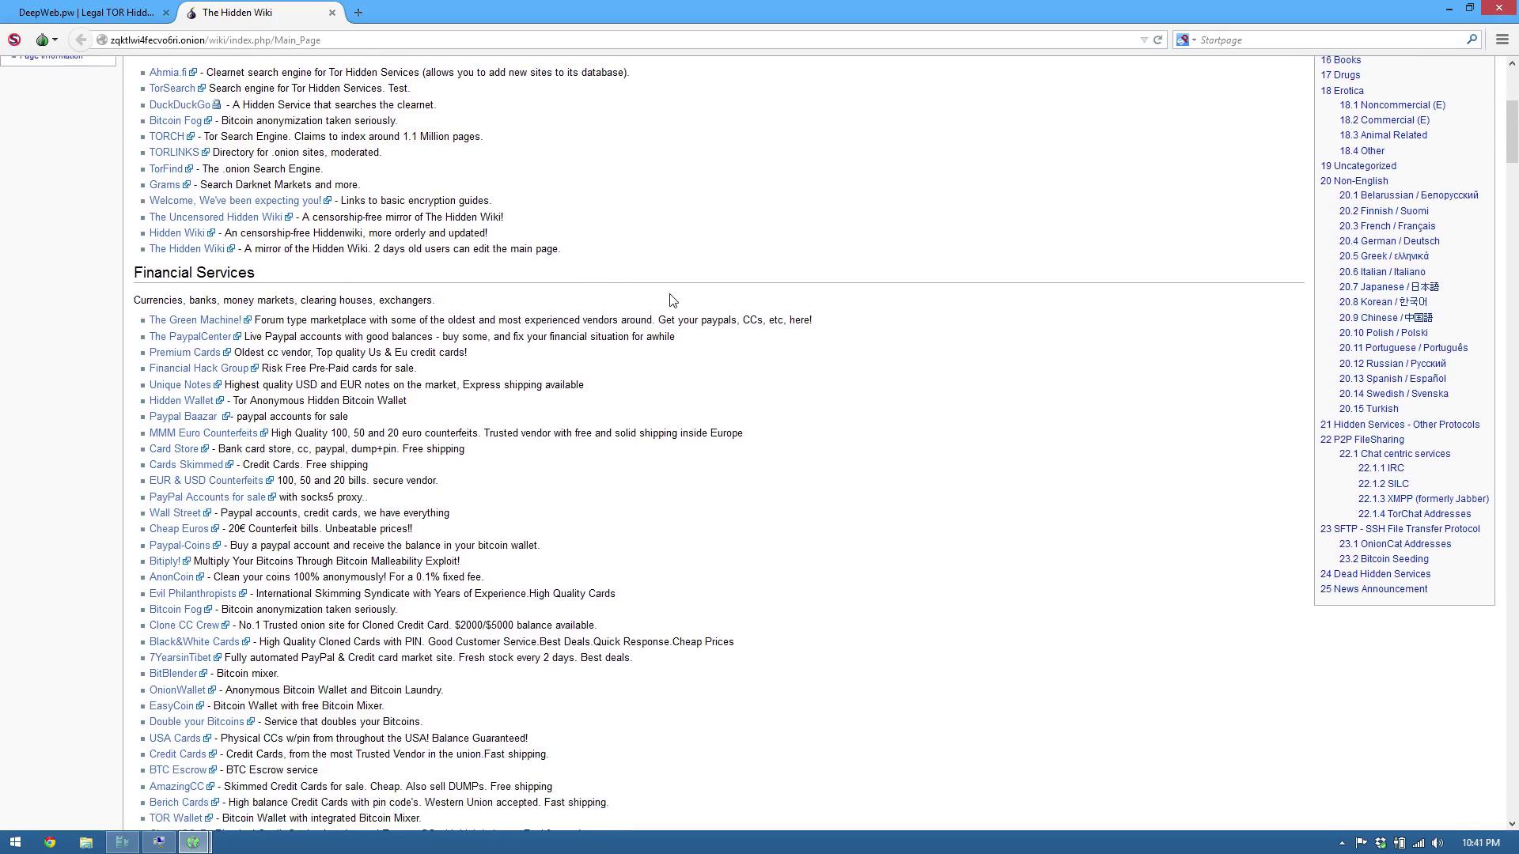
scroll(669, 297, up, 3)
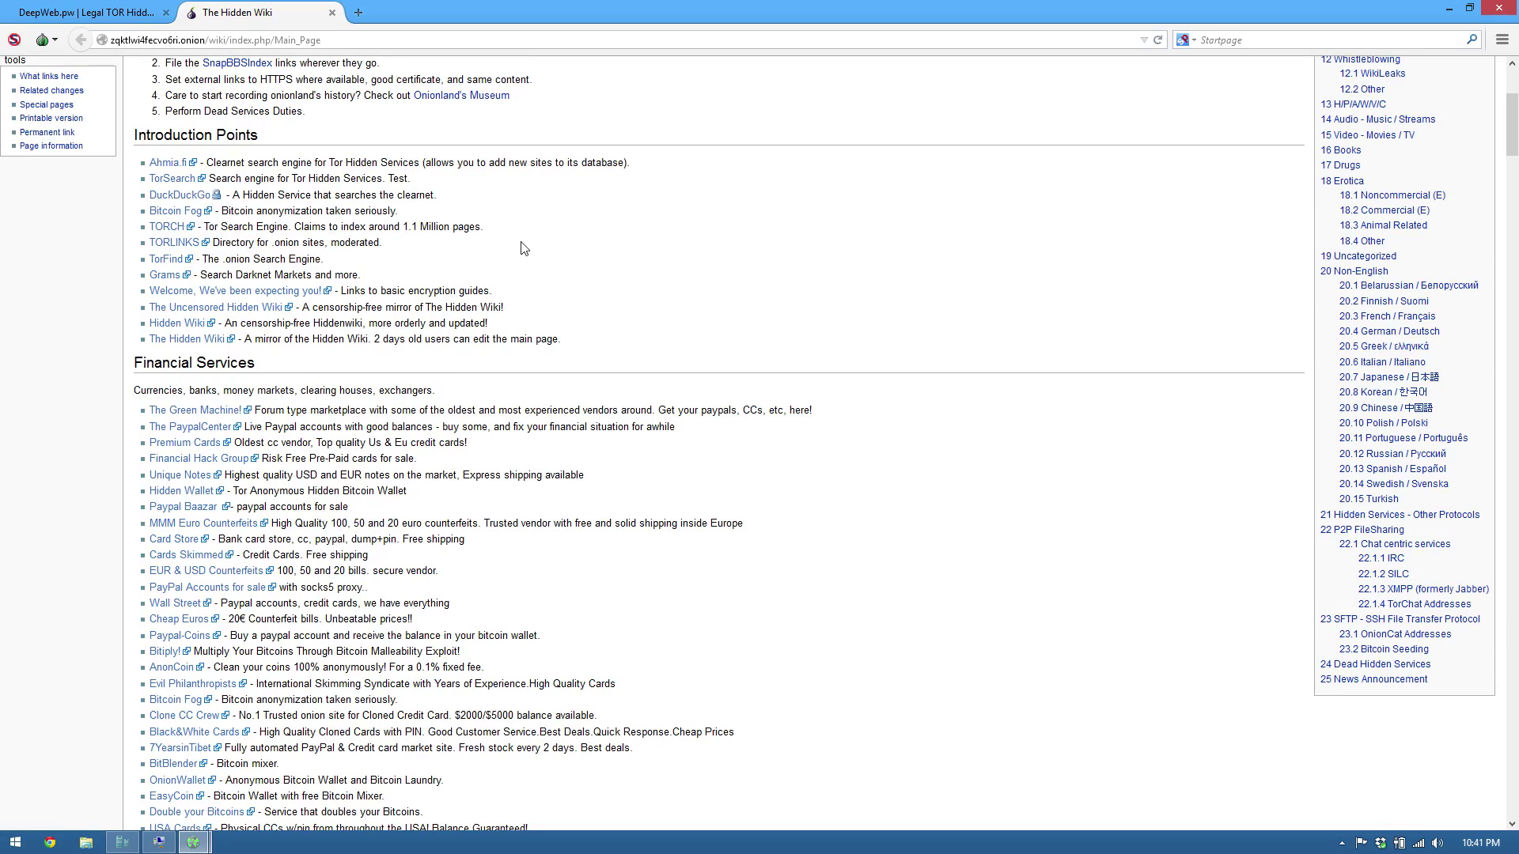
Examine the Financial Services and Commercial Services listings on The Hidden Wiki's main page.
scroll(628, 341, down, 6)
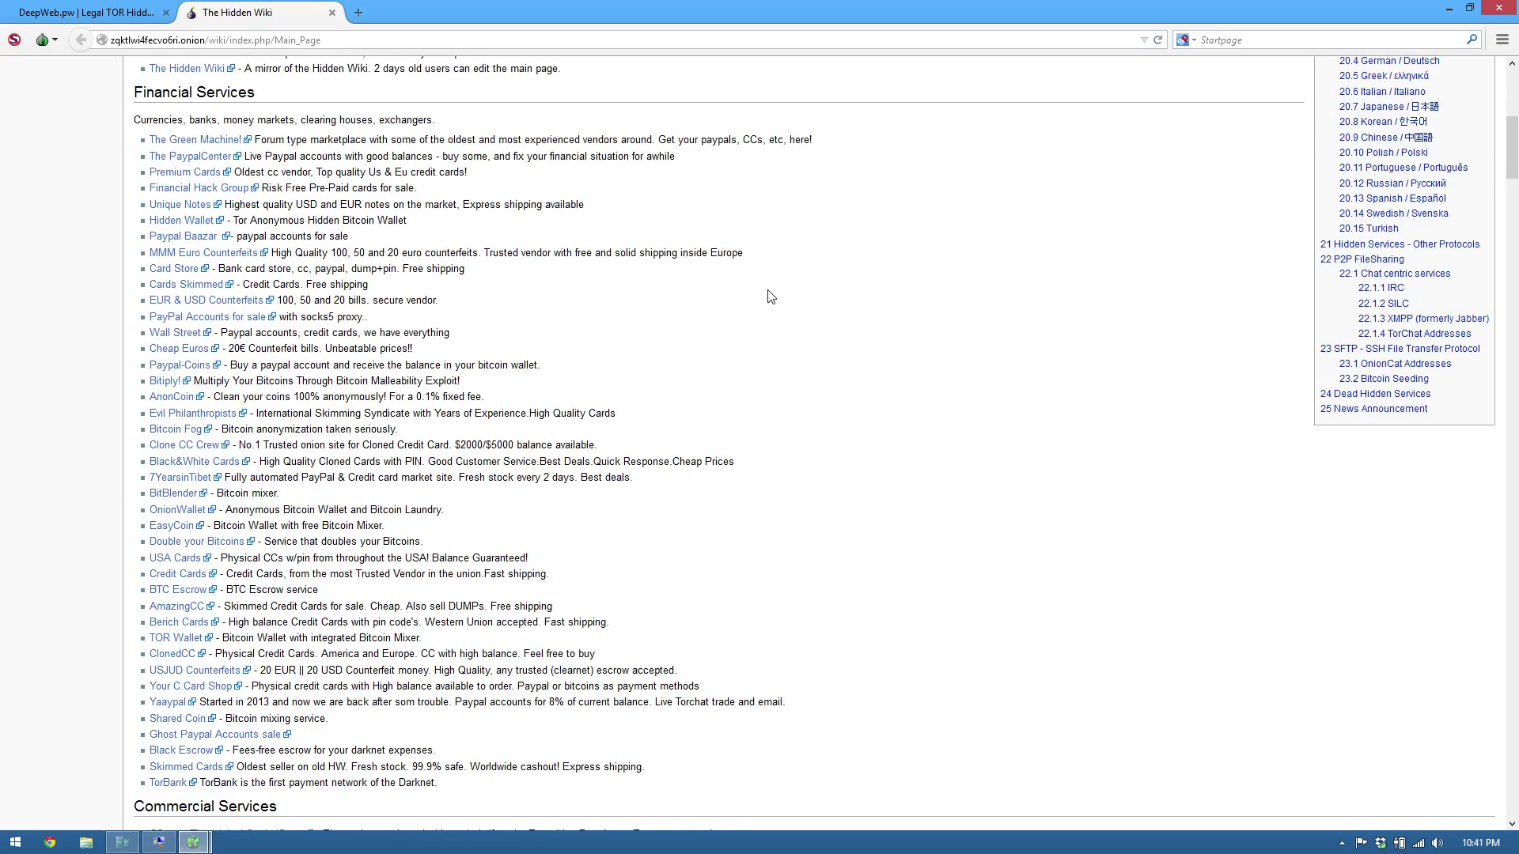
scroll(767, 296, up, 4)
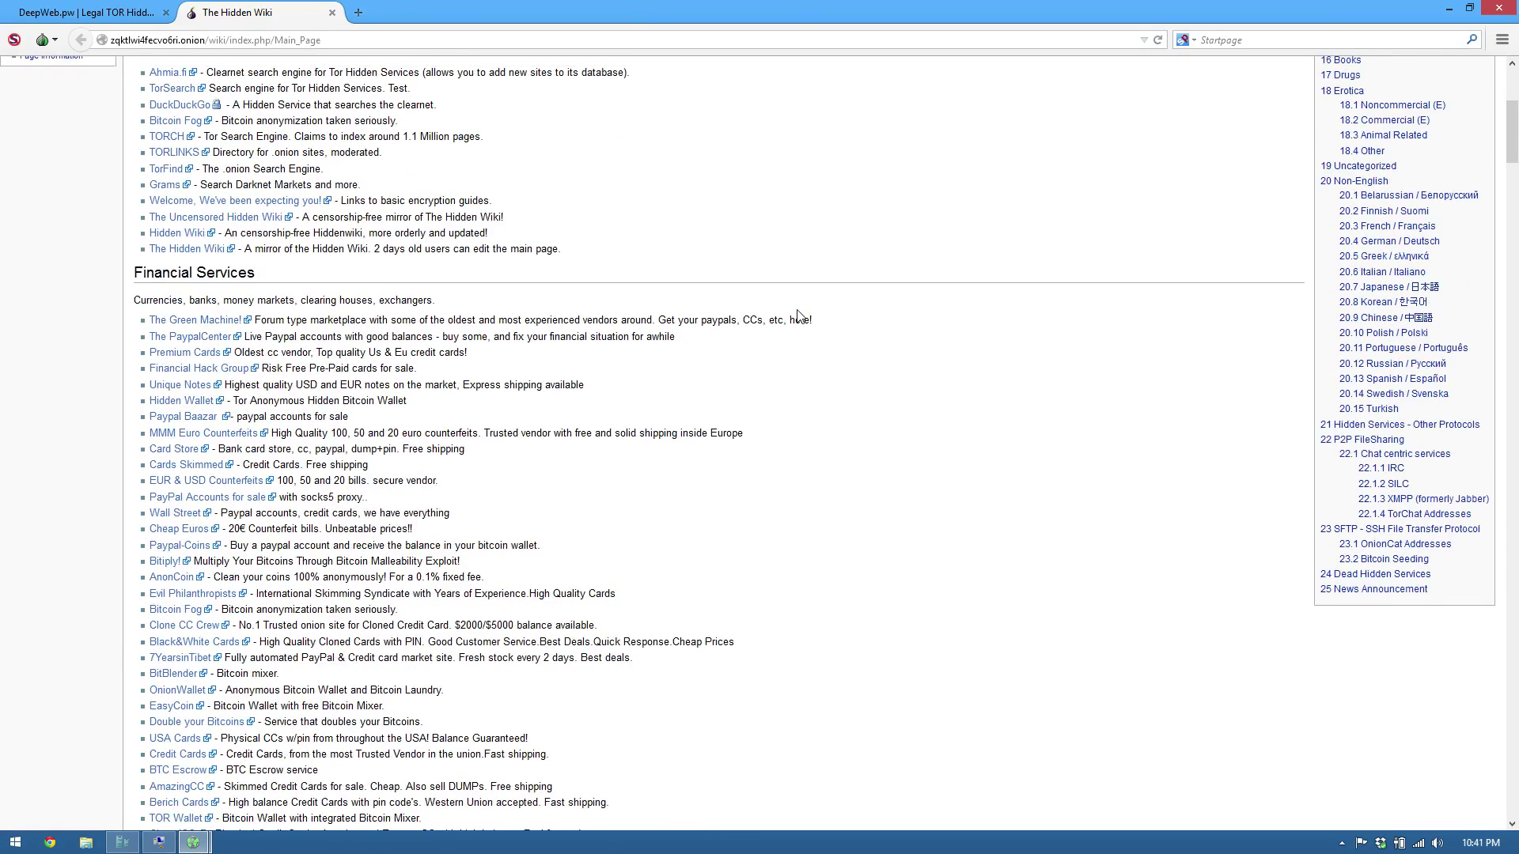
scroll(904, 423, down, 8)
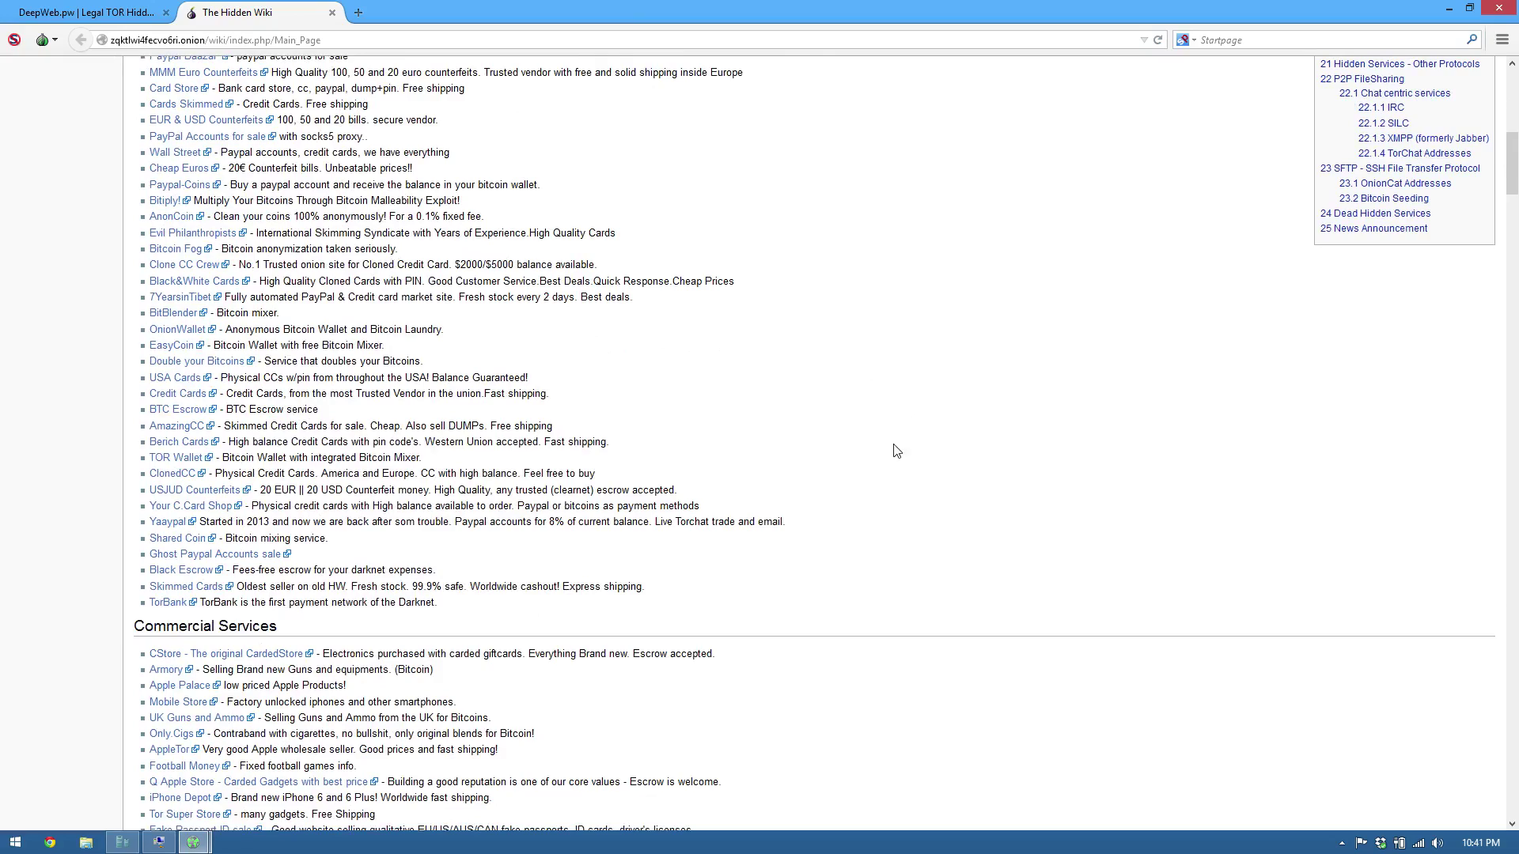
scroll(889, 469, up, 4)
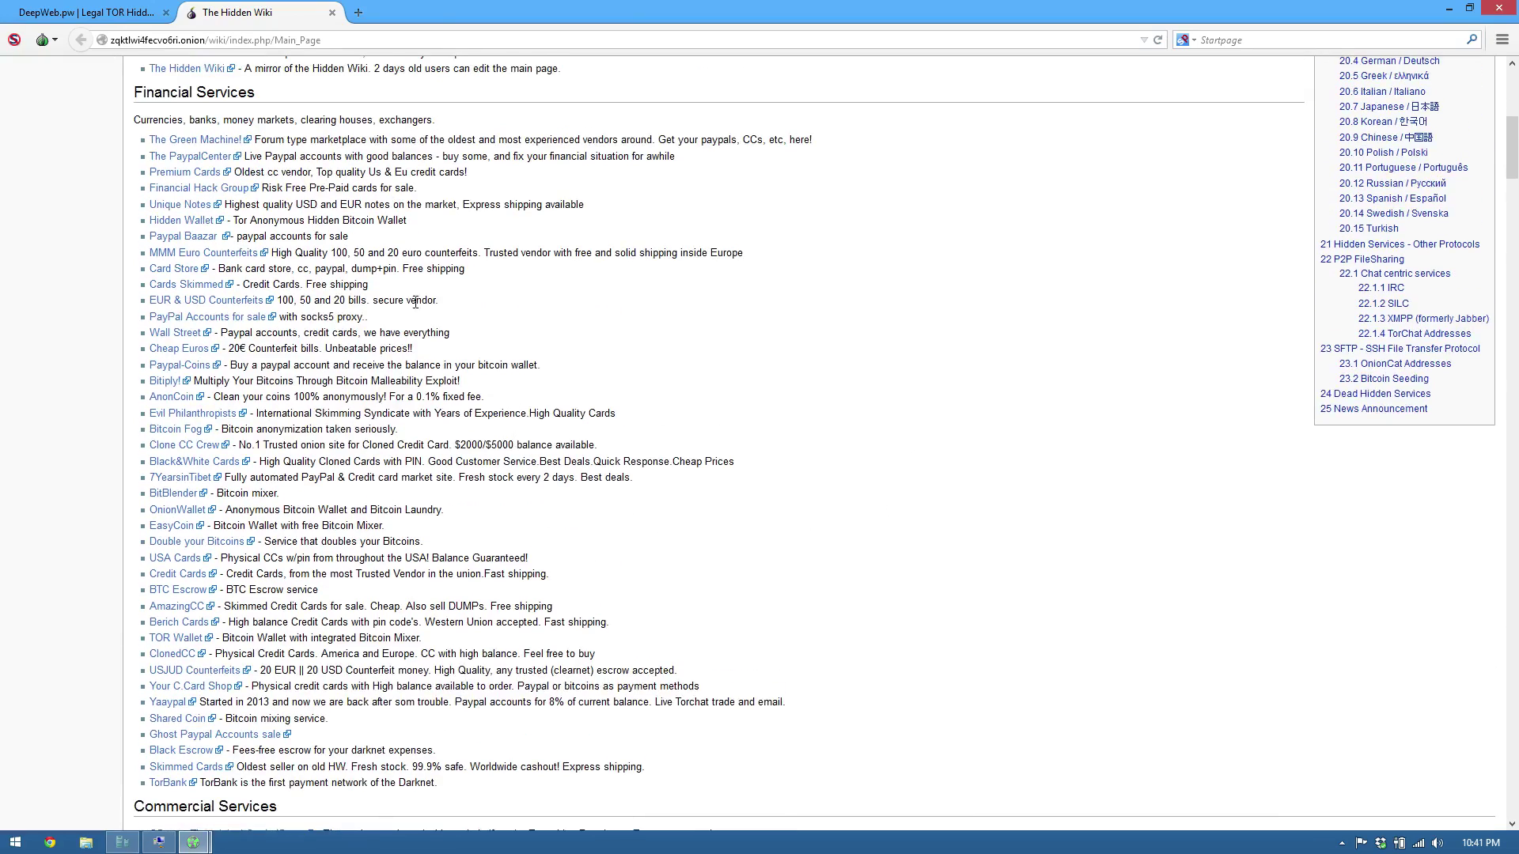
scroll(198, 452, down, 14)
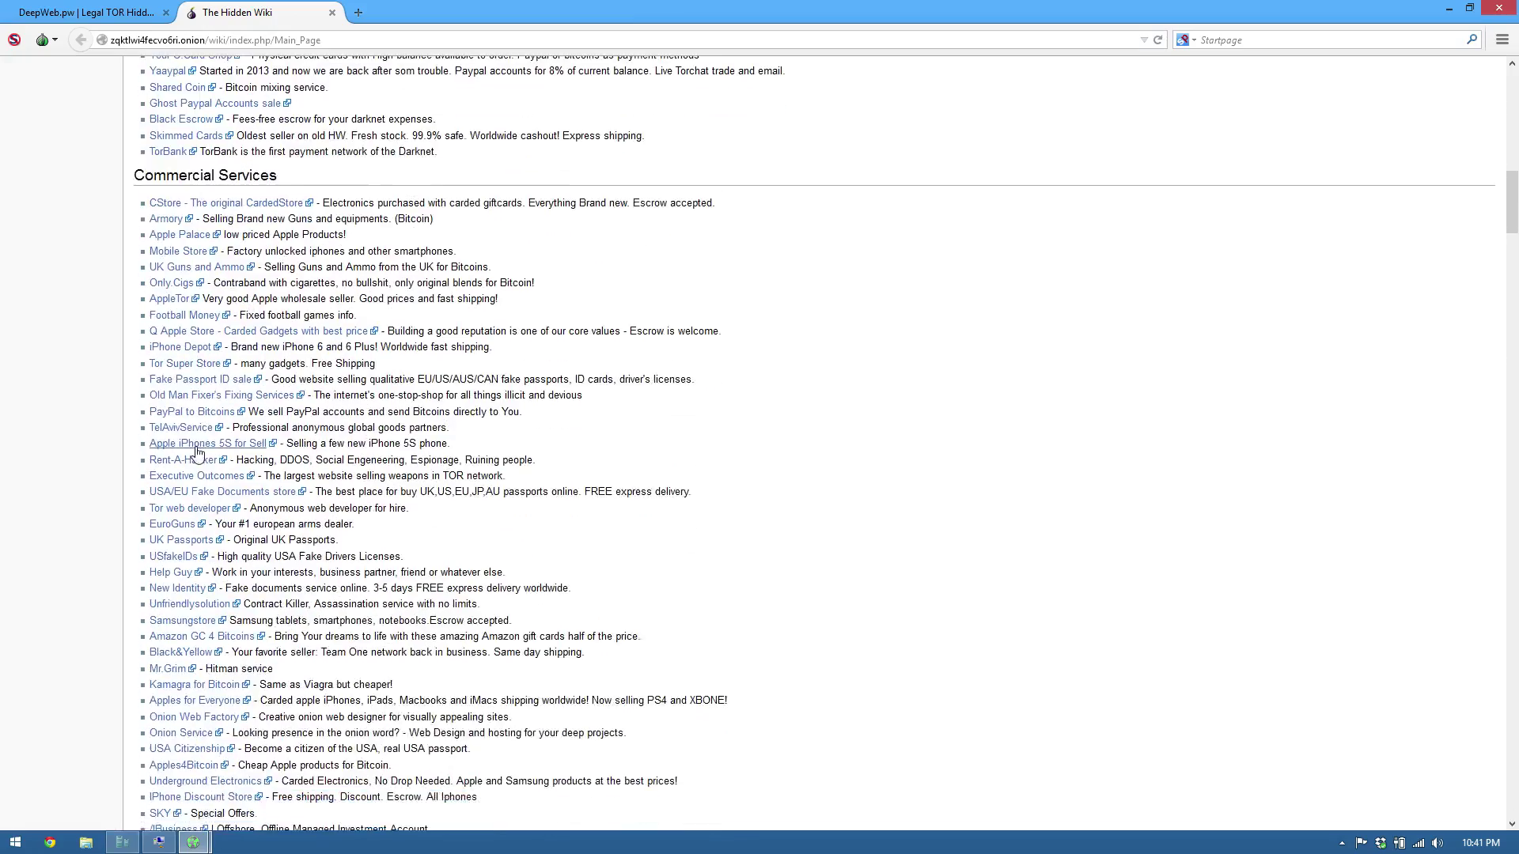
scroll(198, 453, down, 6)
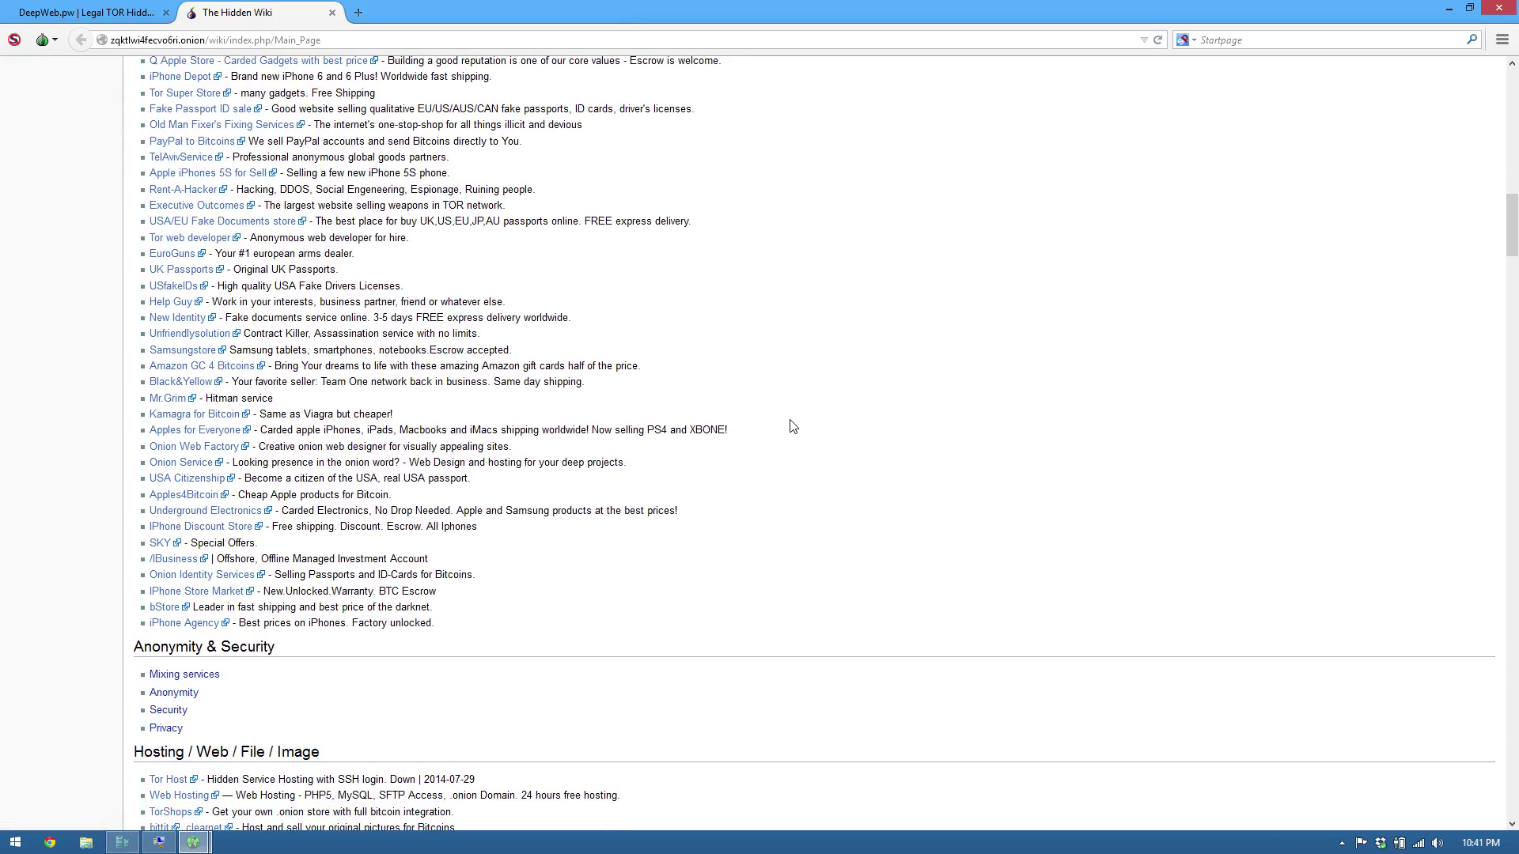
scroll(787, 426, up, 6)
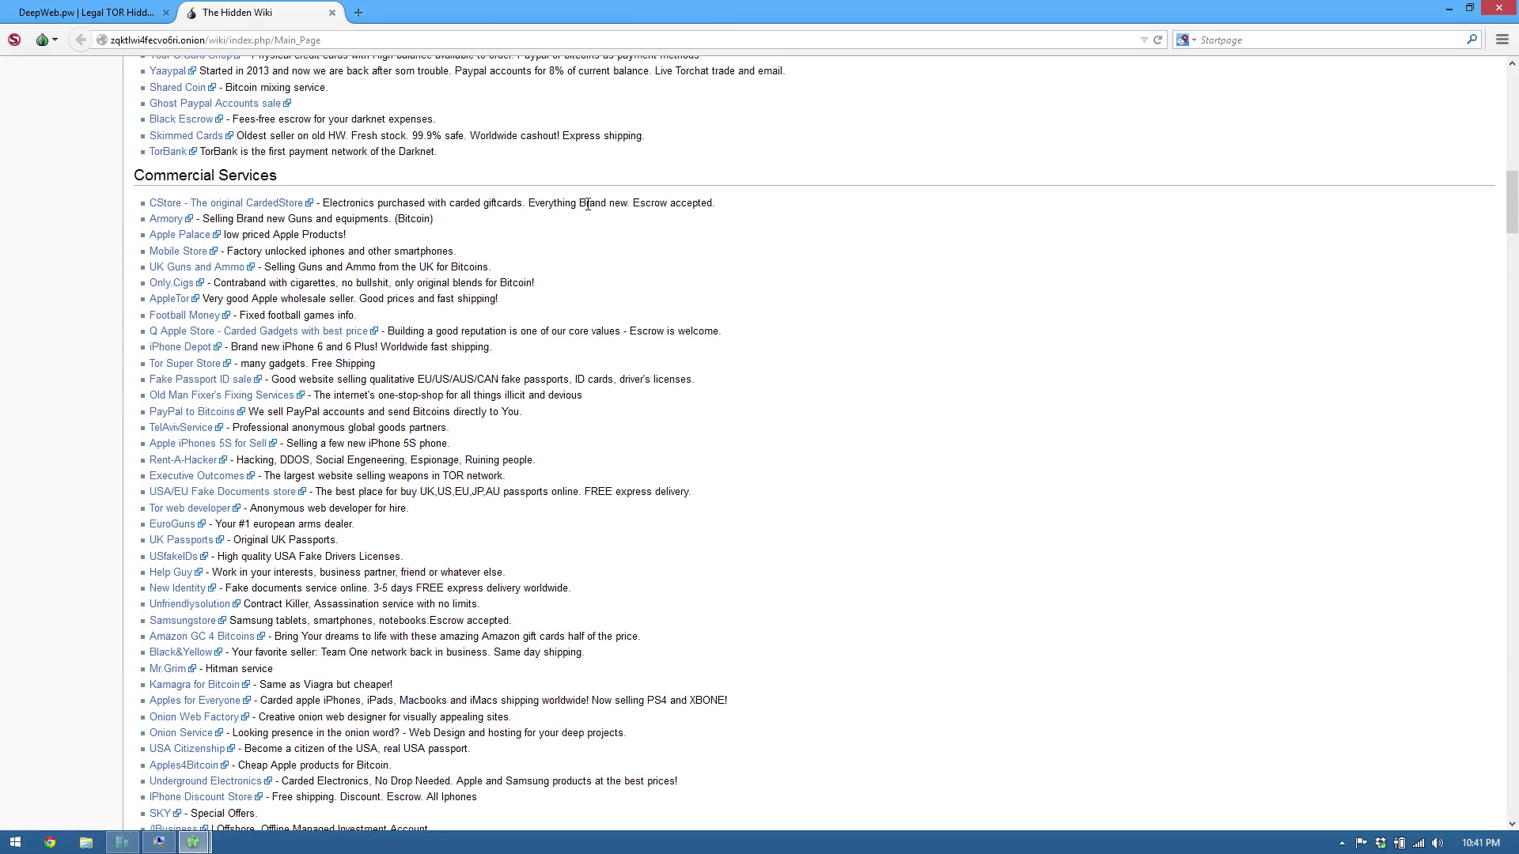
scroll(603, 200, up, 6)
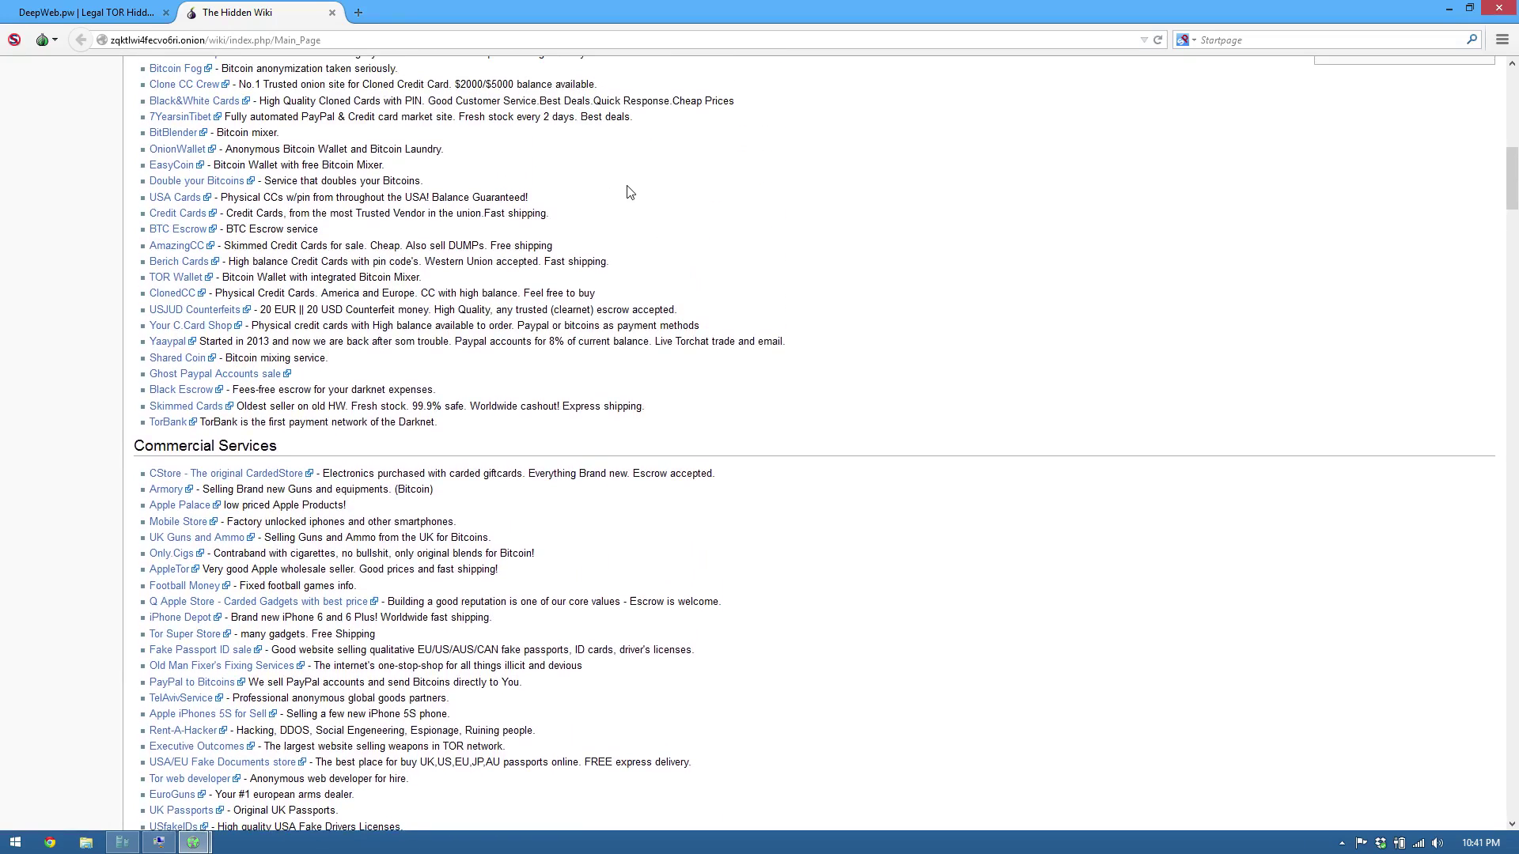
Go back over The Hidden Wiki's Financial Services entries and read through Commercial Services to the Hosting / Web / File / Image section.
scroll(651, 231, up, 4)
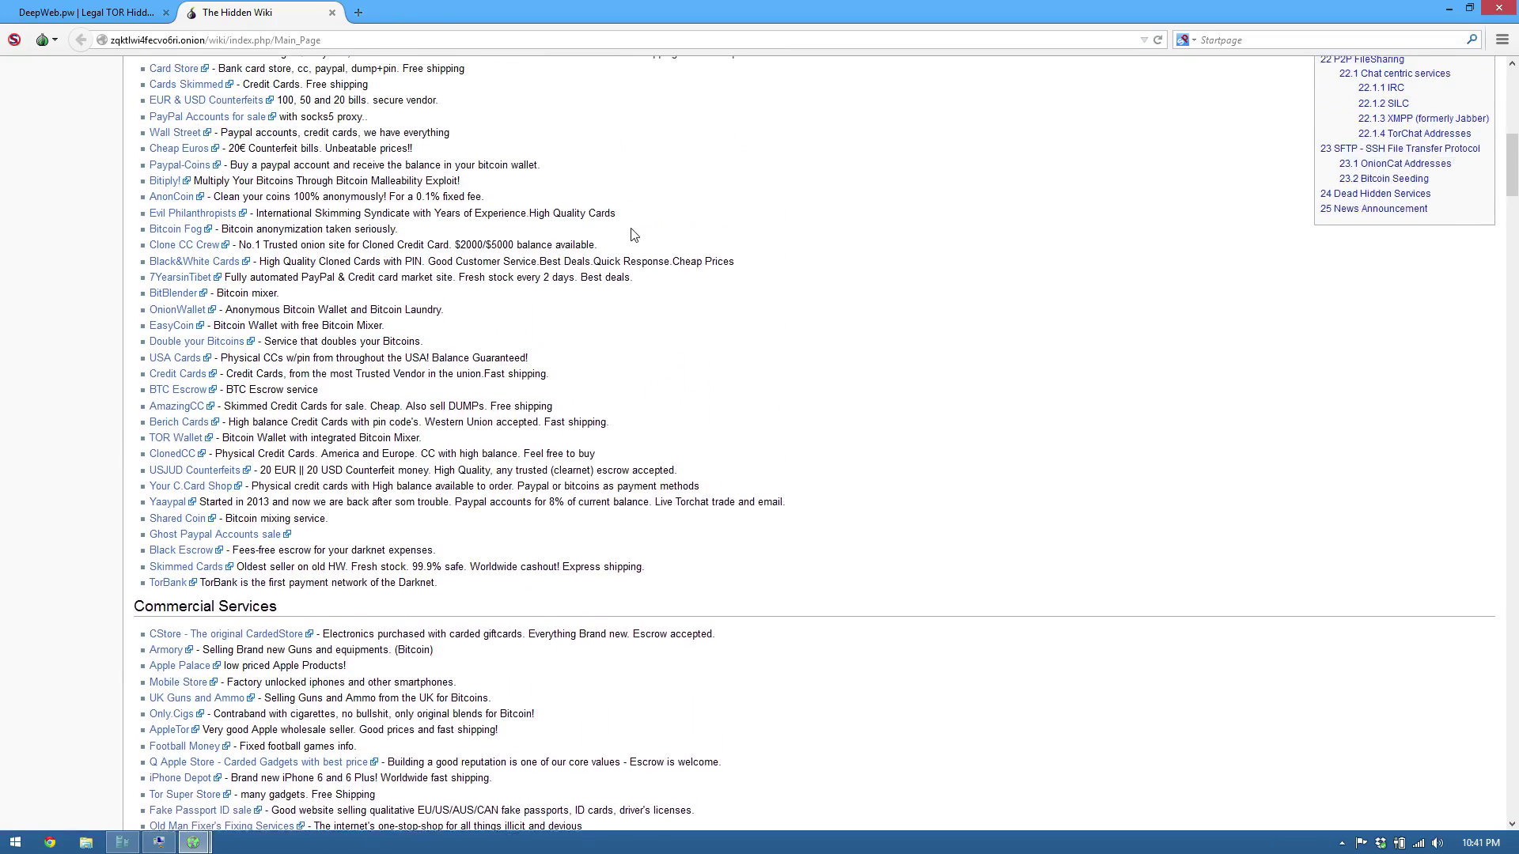
scroll(625, 232, up, 2)
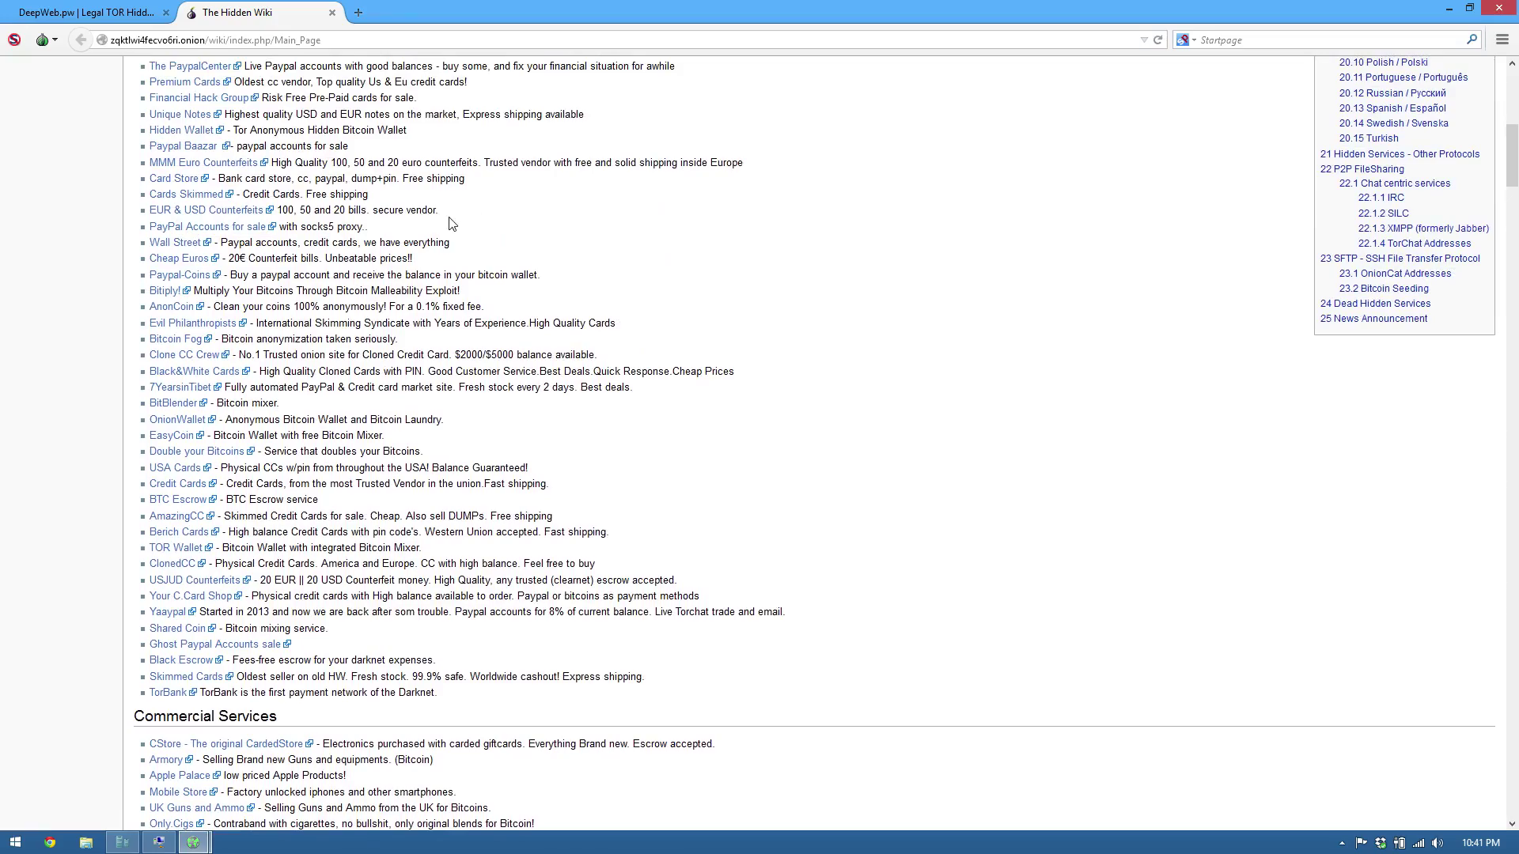
scroll(684, 394, down, 12)
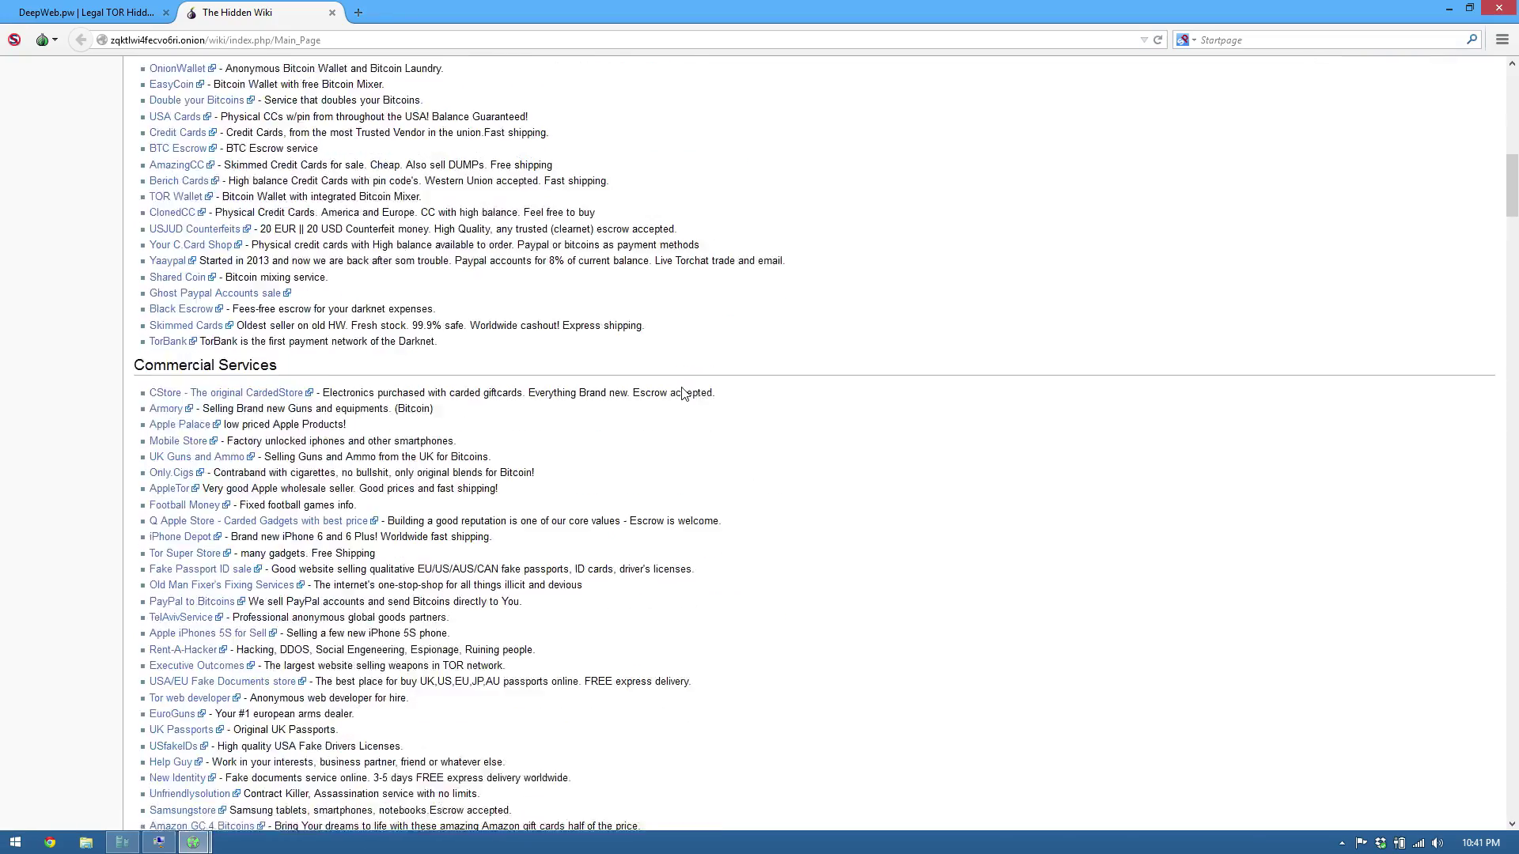
scroll(685, 393, down, 12)
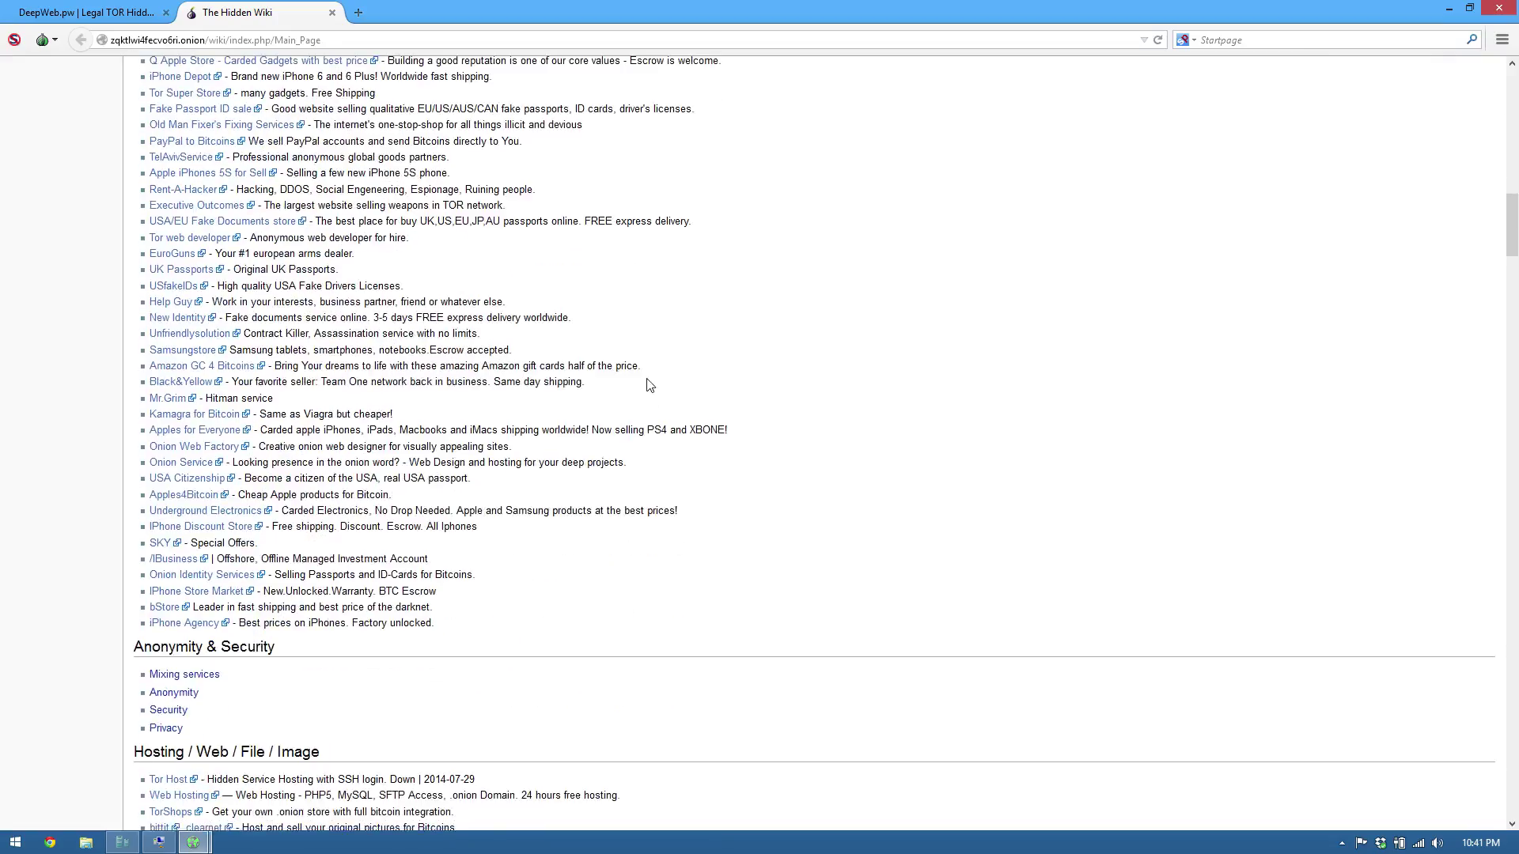
scroll(640, 380, down, 8)
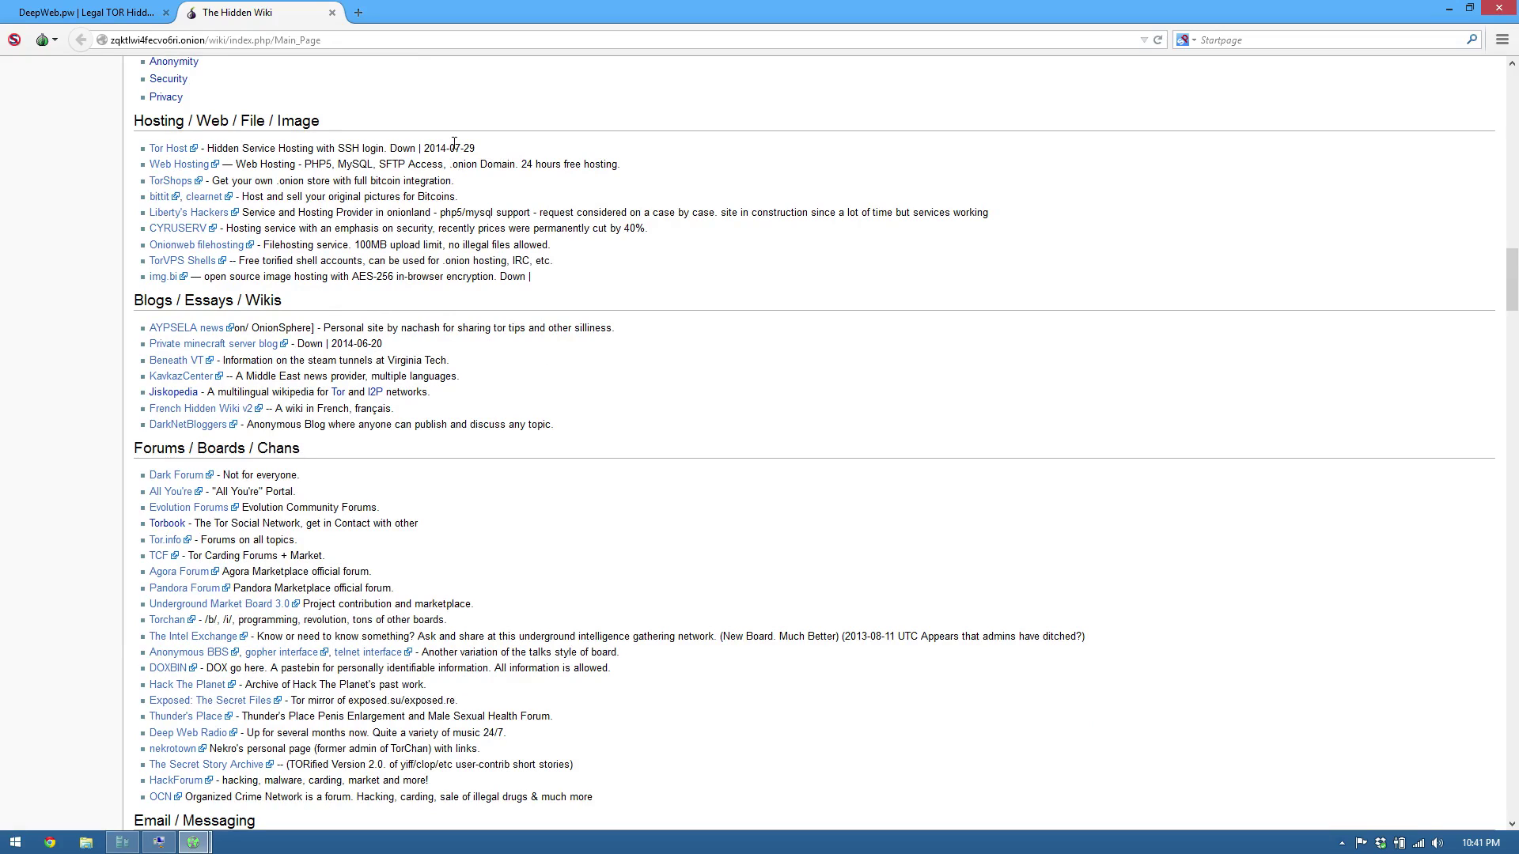
Review the Forums / Boards / Chans, Email / Messaging, Political Advocacy and Whistleblowing sections of The Hidden Wiki.
scroll(475, 261, down, 5)
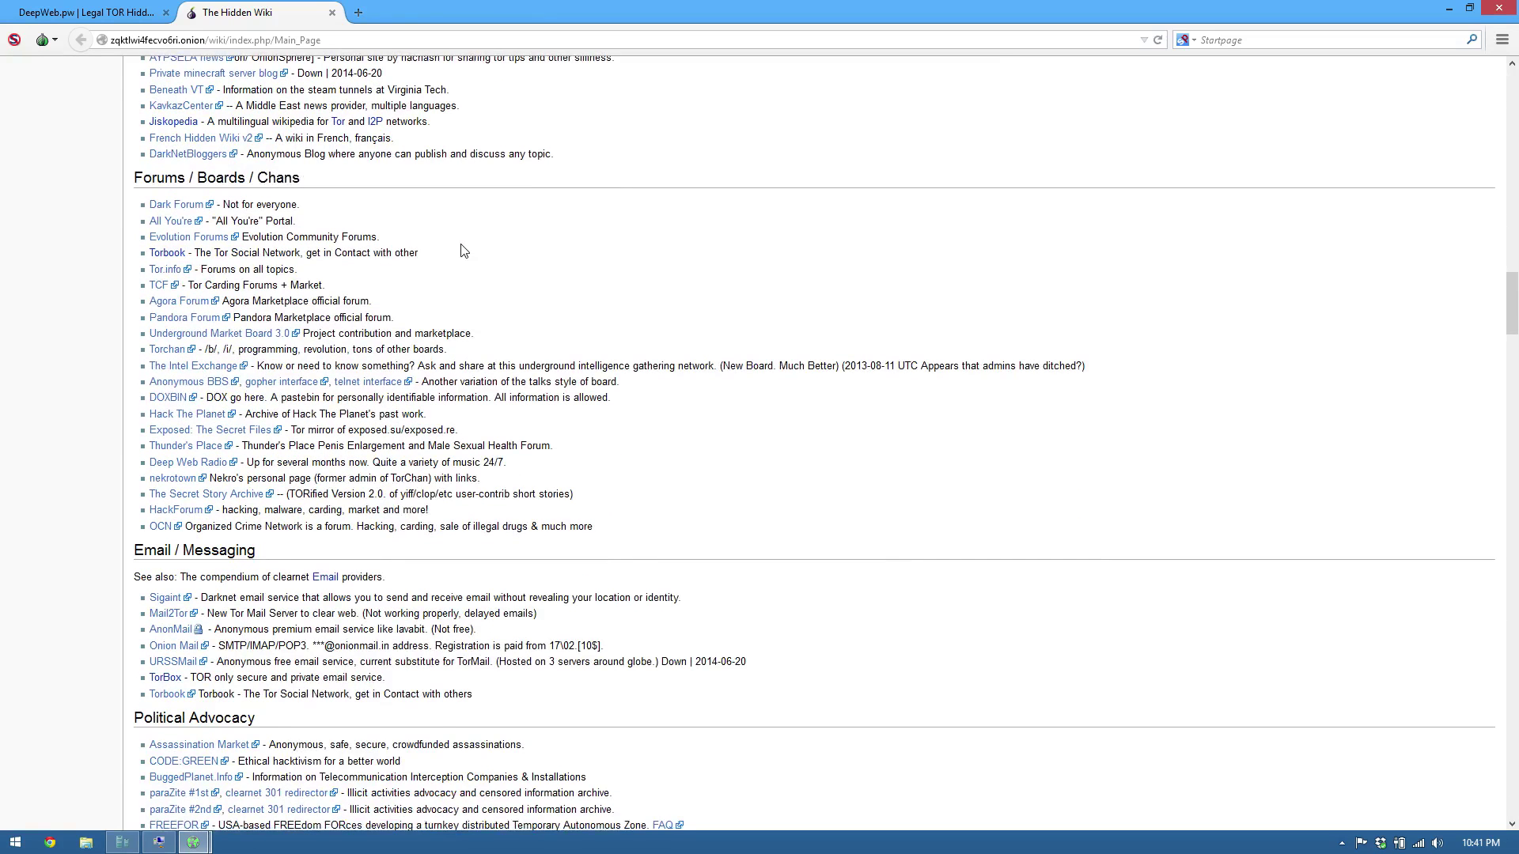
scroll(372, 267, down, 2)
scroll(870, 309, down, 7)
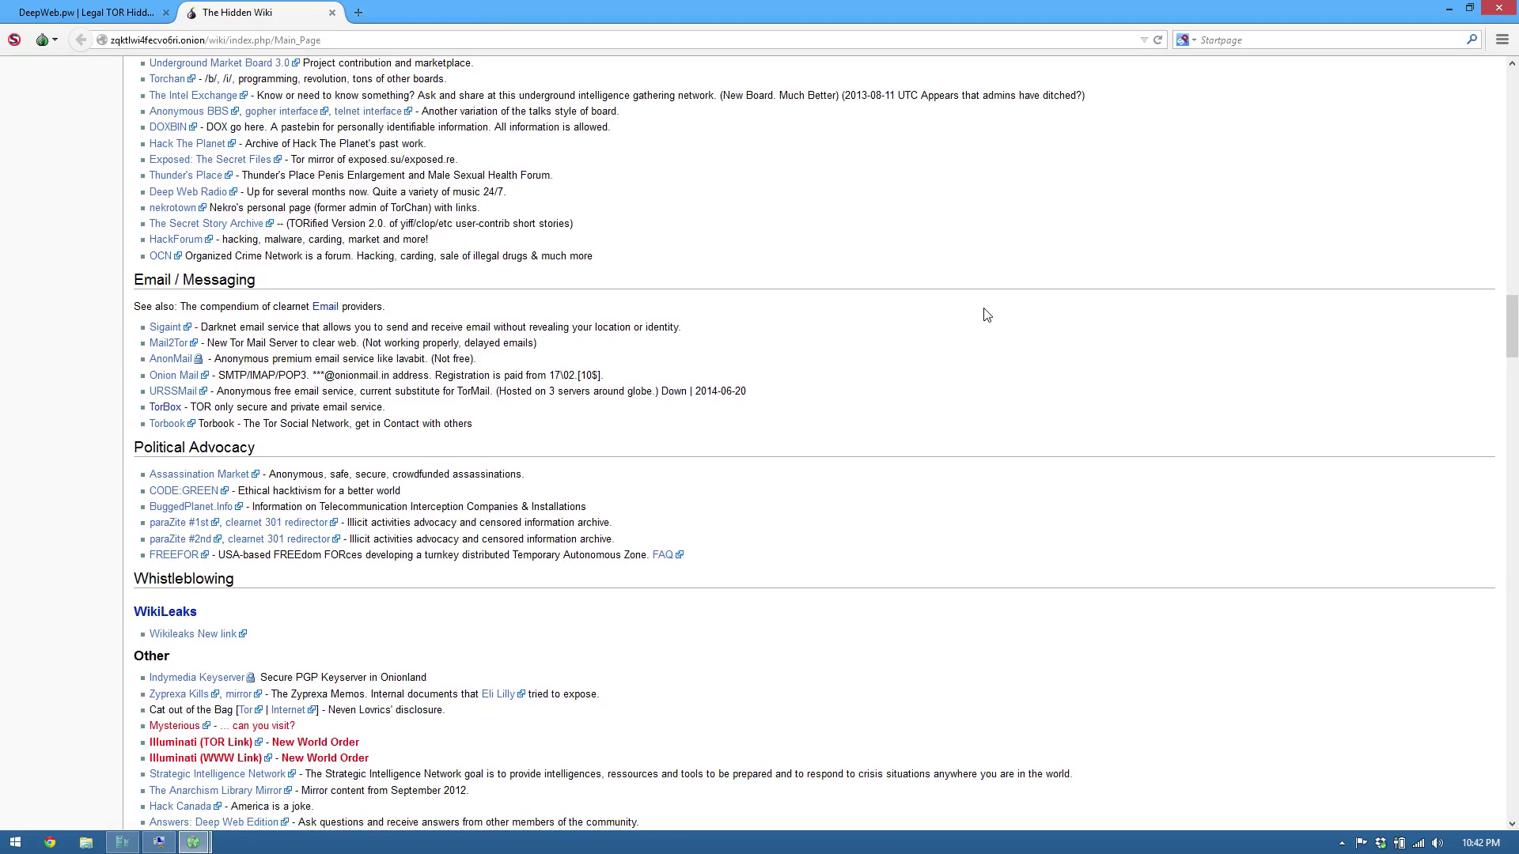
scroll(791, 277, down, 4)
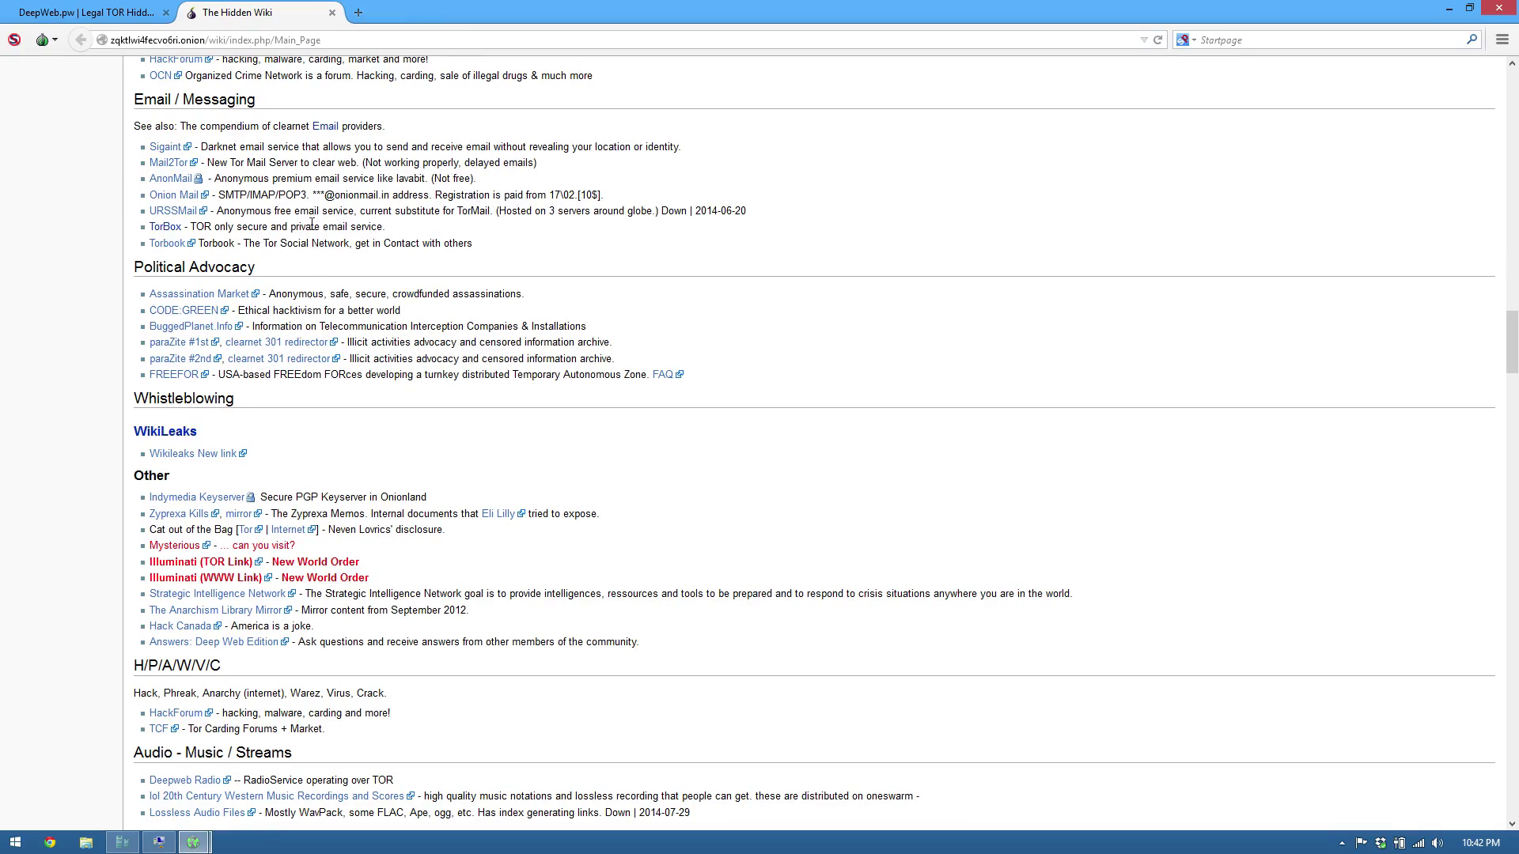
scroll(324, 226, down, 4)
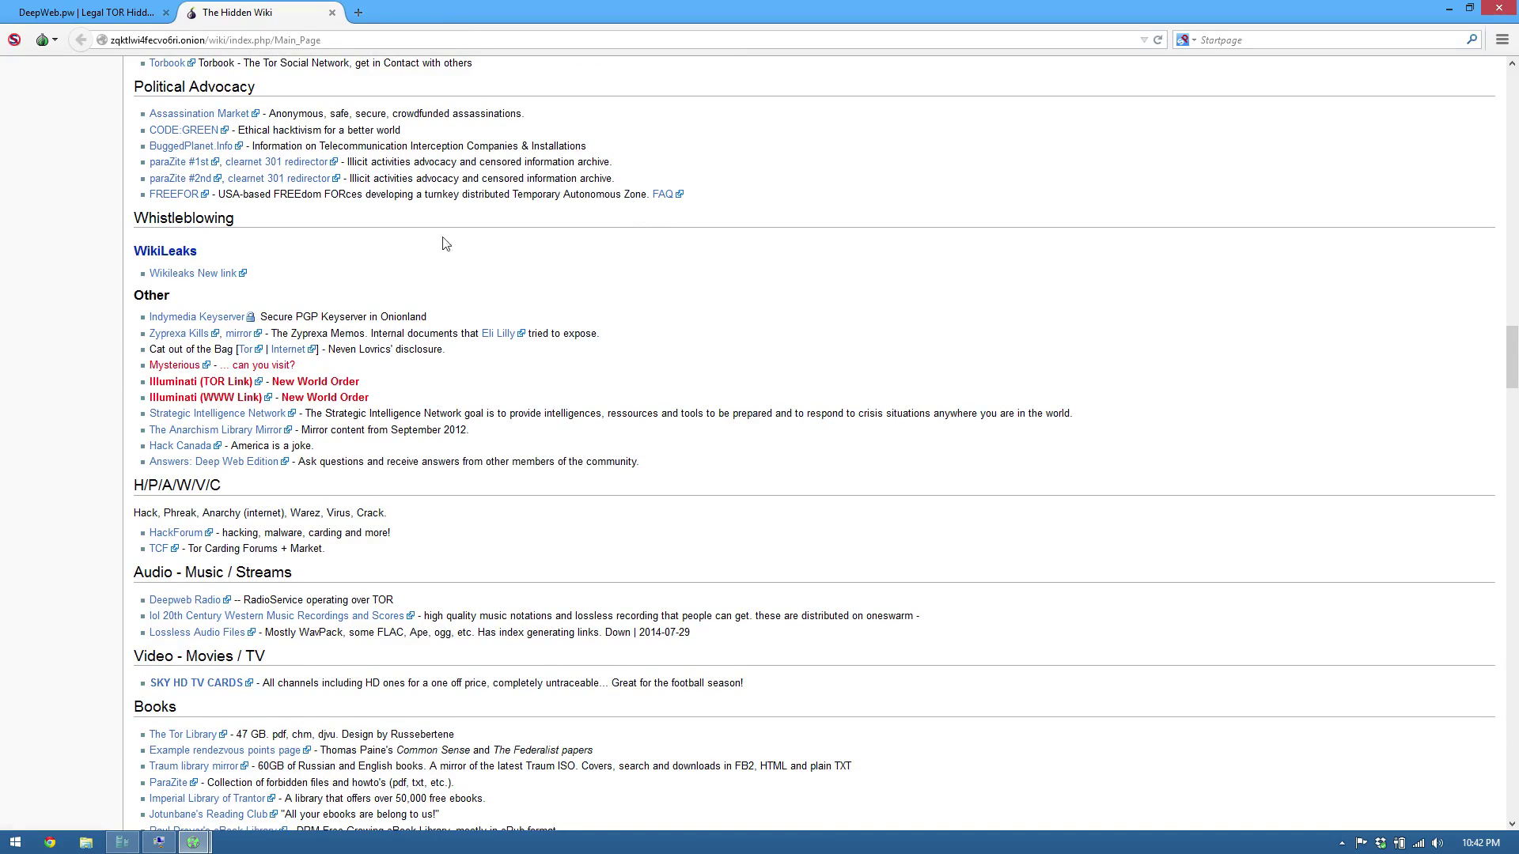
scroll(522, 226, down, 1)
scroll(522, 226, down, 3)
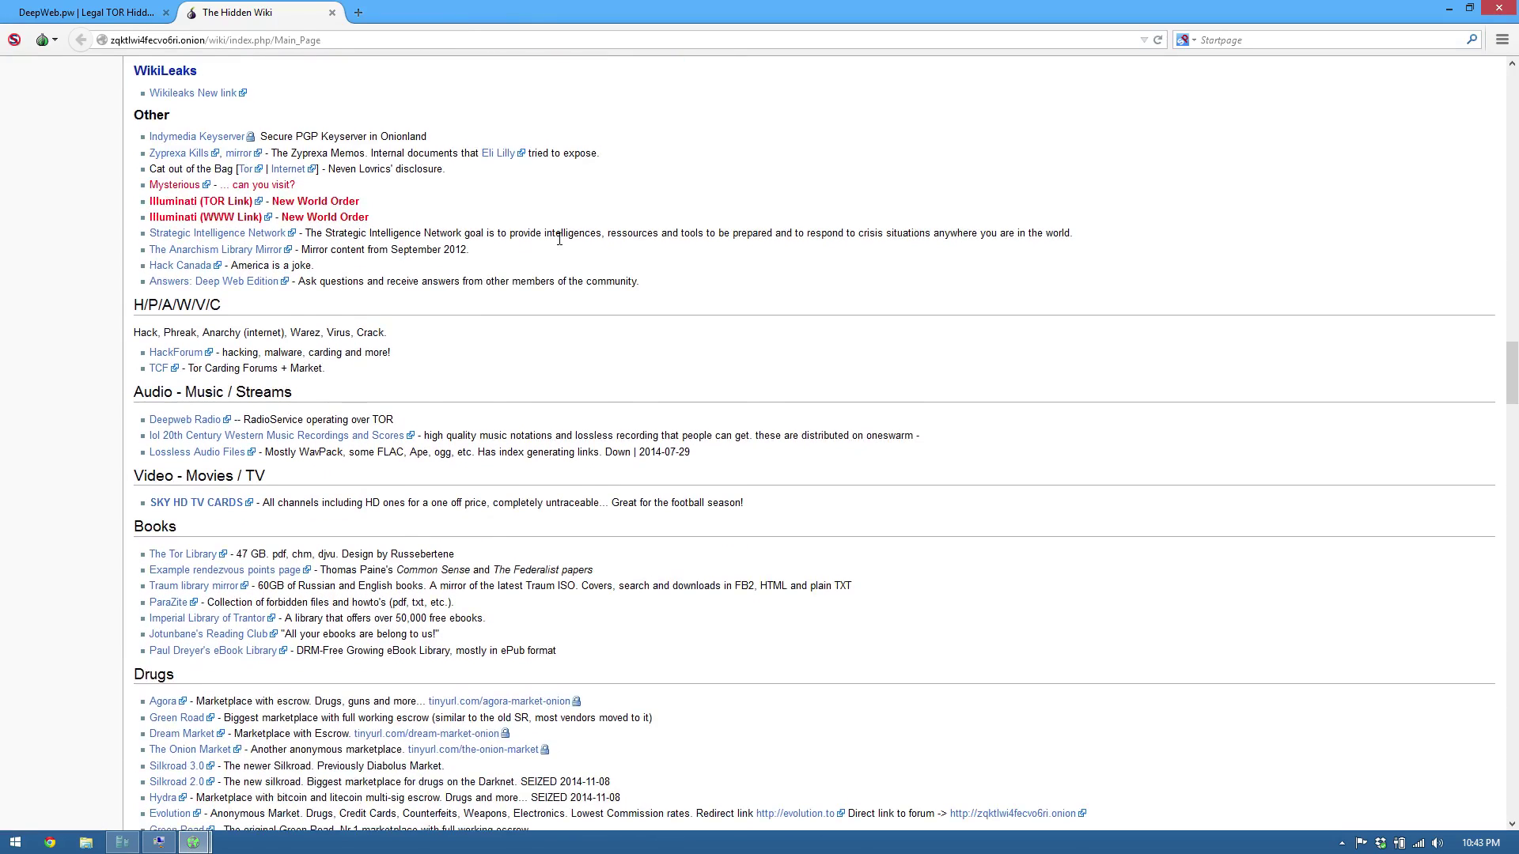
Skim The Hidden Wiki's listings from H/P/A/W/V/C, Audio, Video and Books through Drugs to Uncategorized.
scroll(495, 254, down, 2)
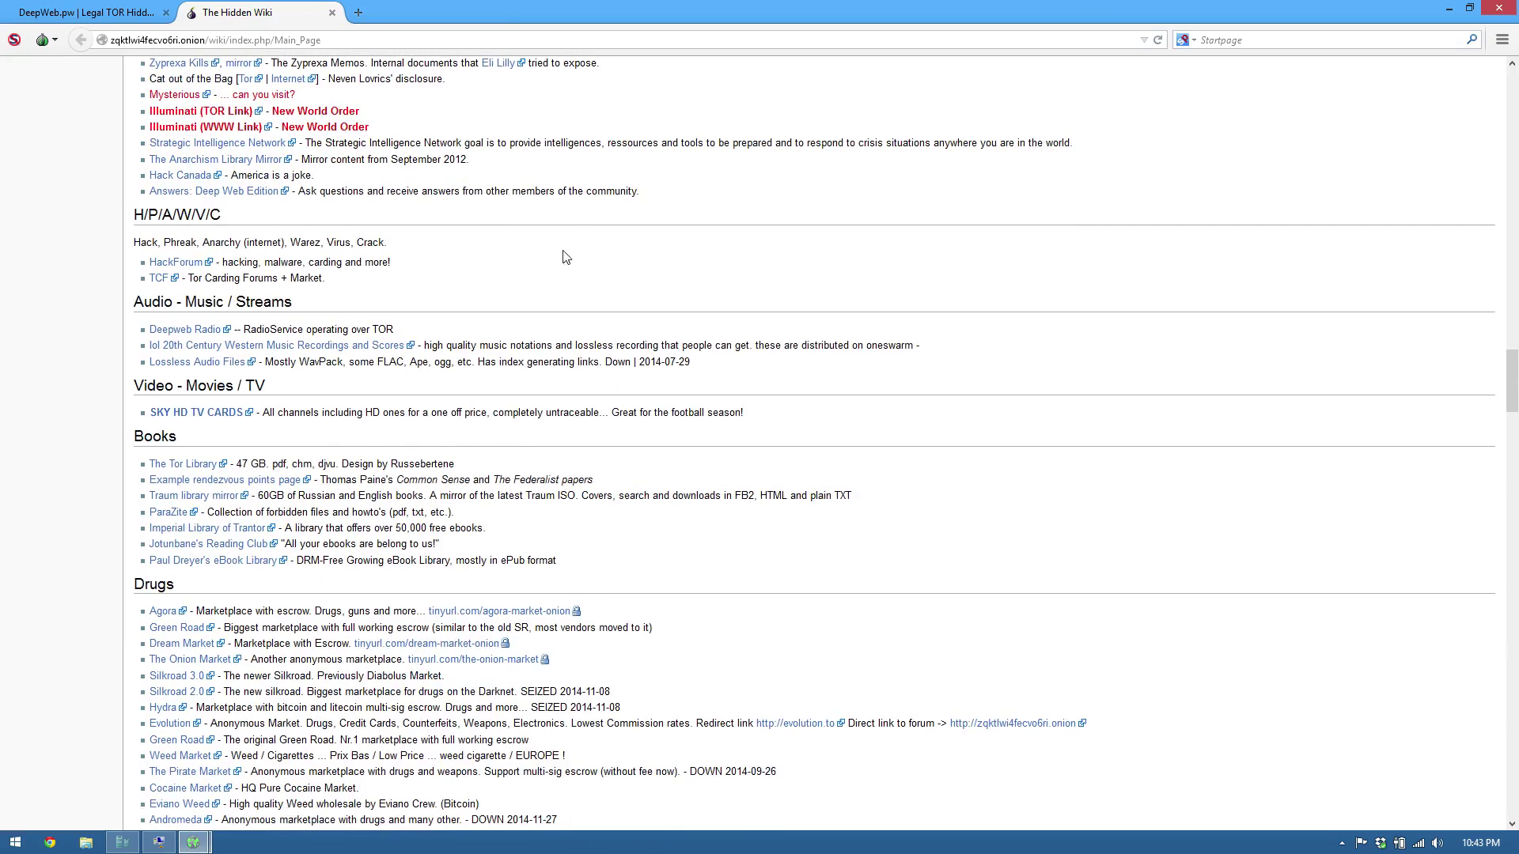
scroll(563, 254, down, 2)
scroll(551, 275, down, 3)
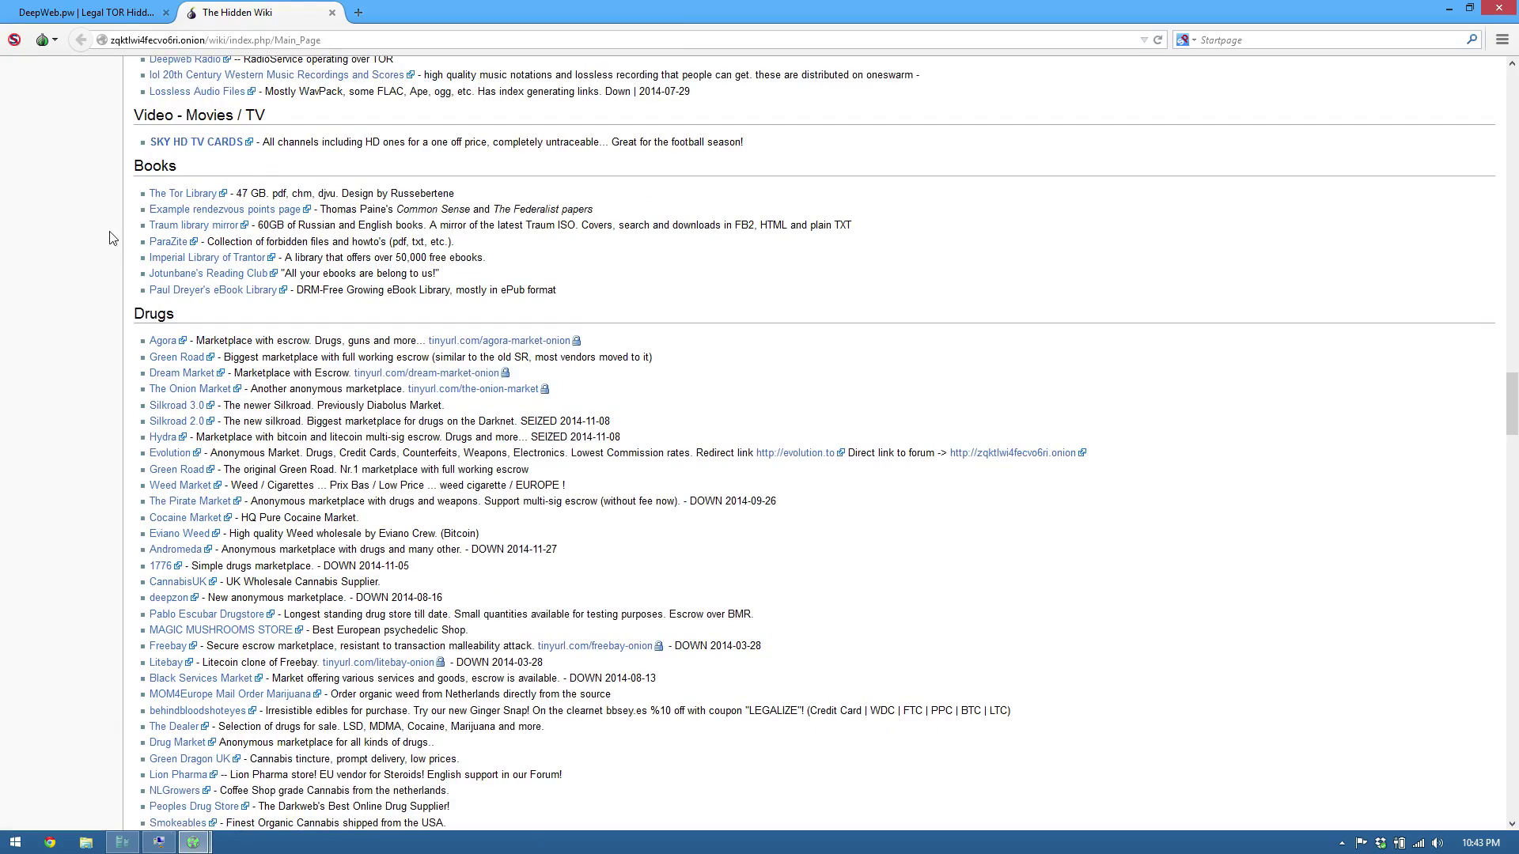
scroll(68, 237, down, 5)
scroll(64, 239, down, 4)
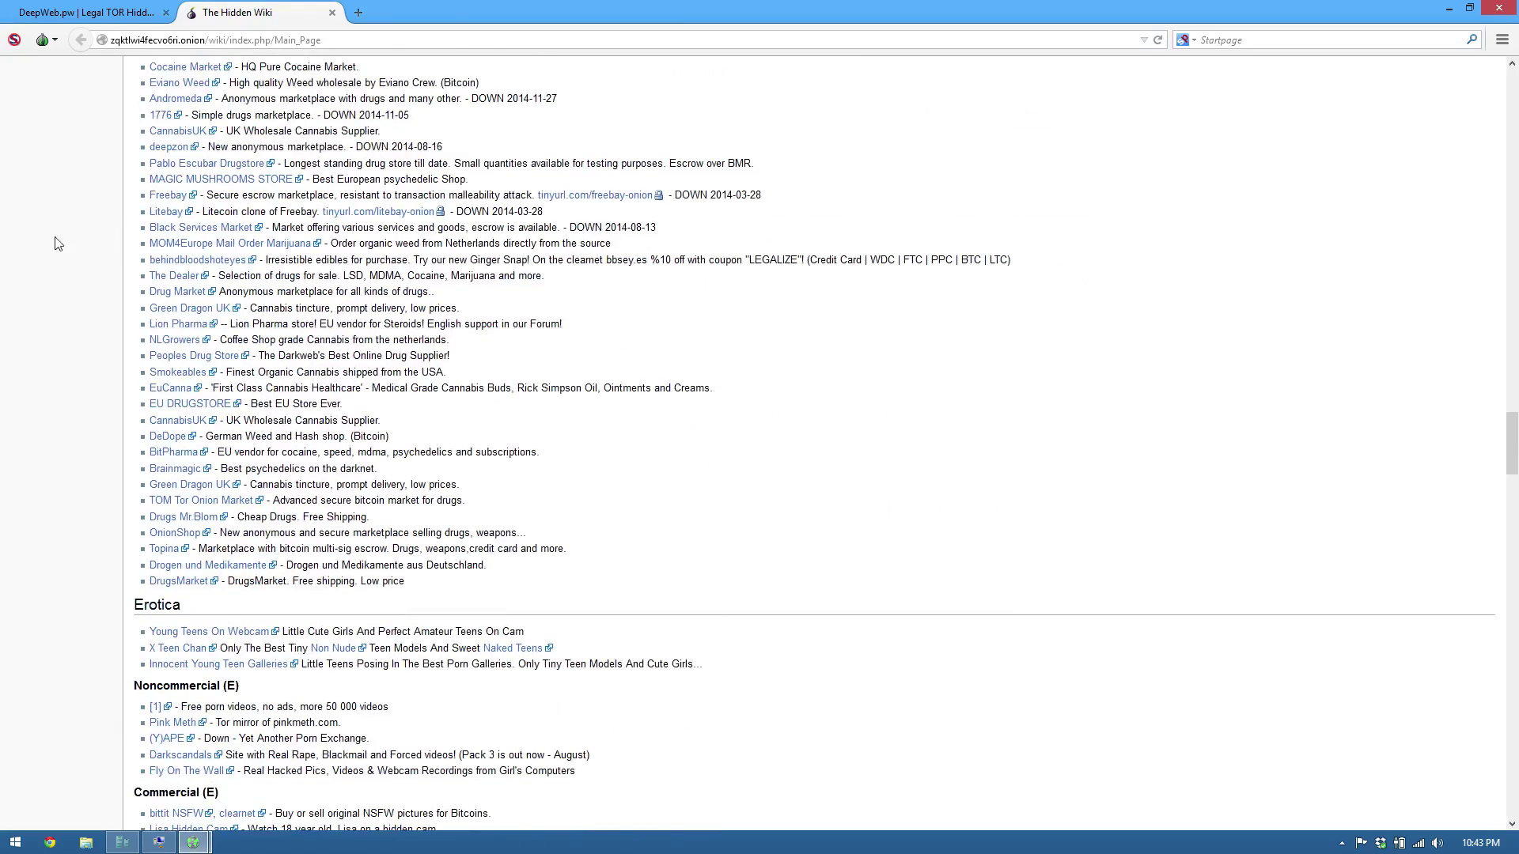
scroll(35, 234, down, 4)
scroll(26, 234, down, 7)
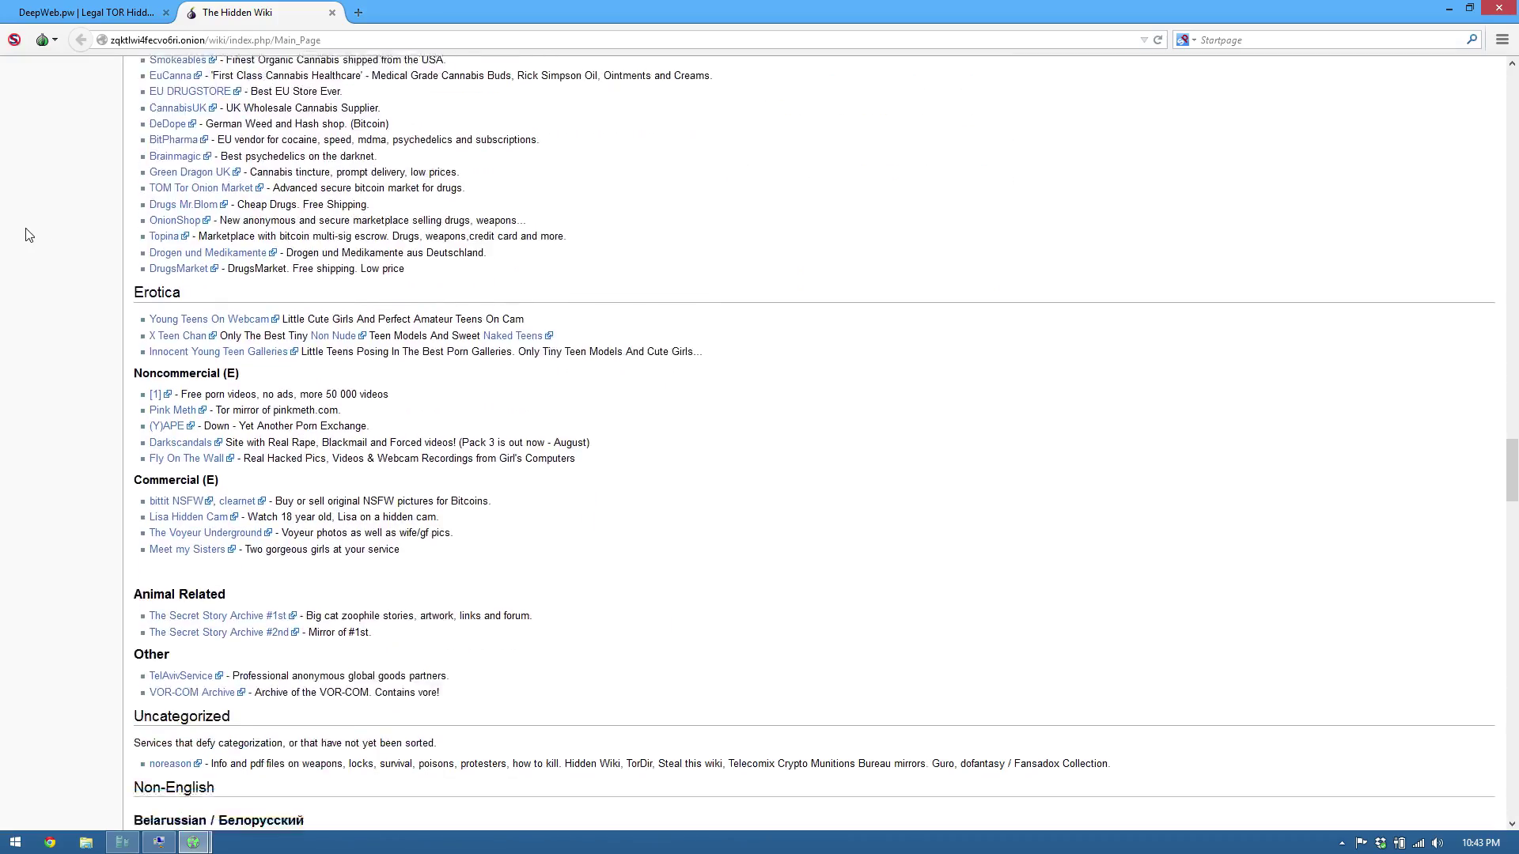
Look through The Hidden Wiki's Non-English sections down to P2P FileSharing, and return to the beginning of the main page.
scroll(22, 232, down, 3)
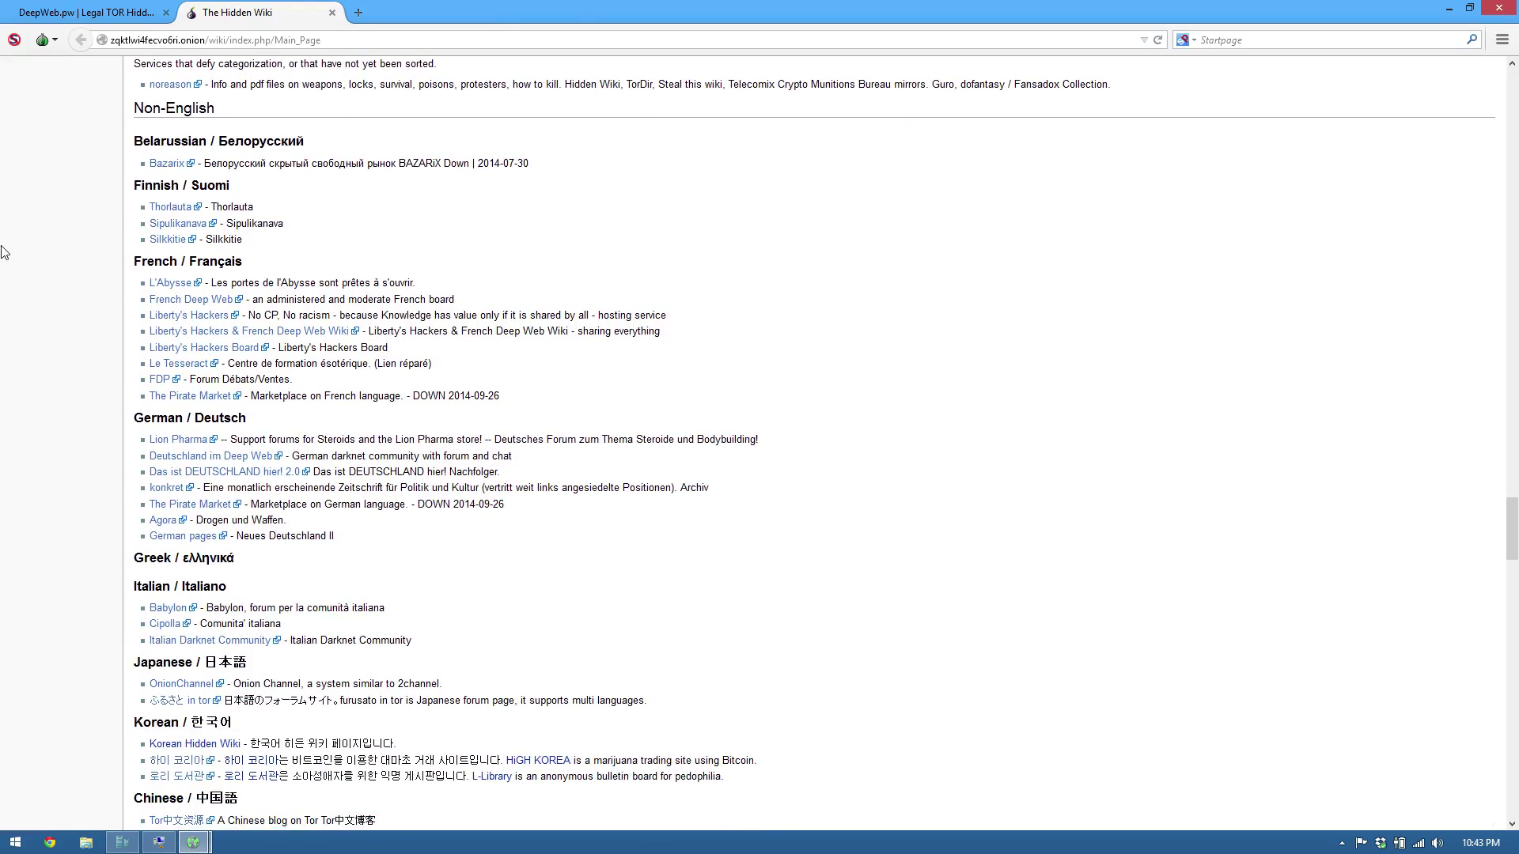
scroll(31, 246, down, 8)
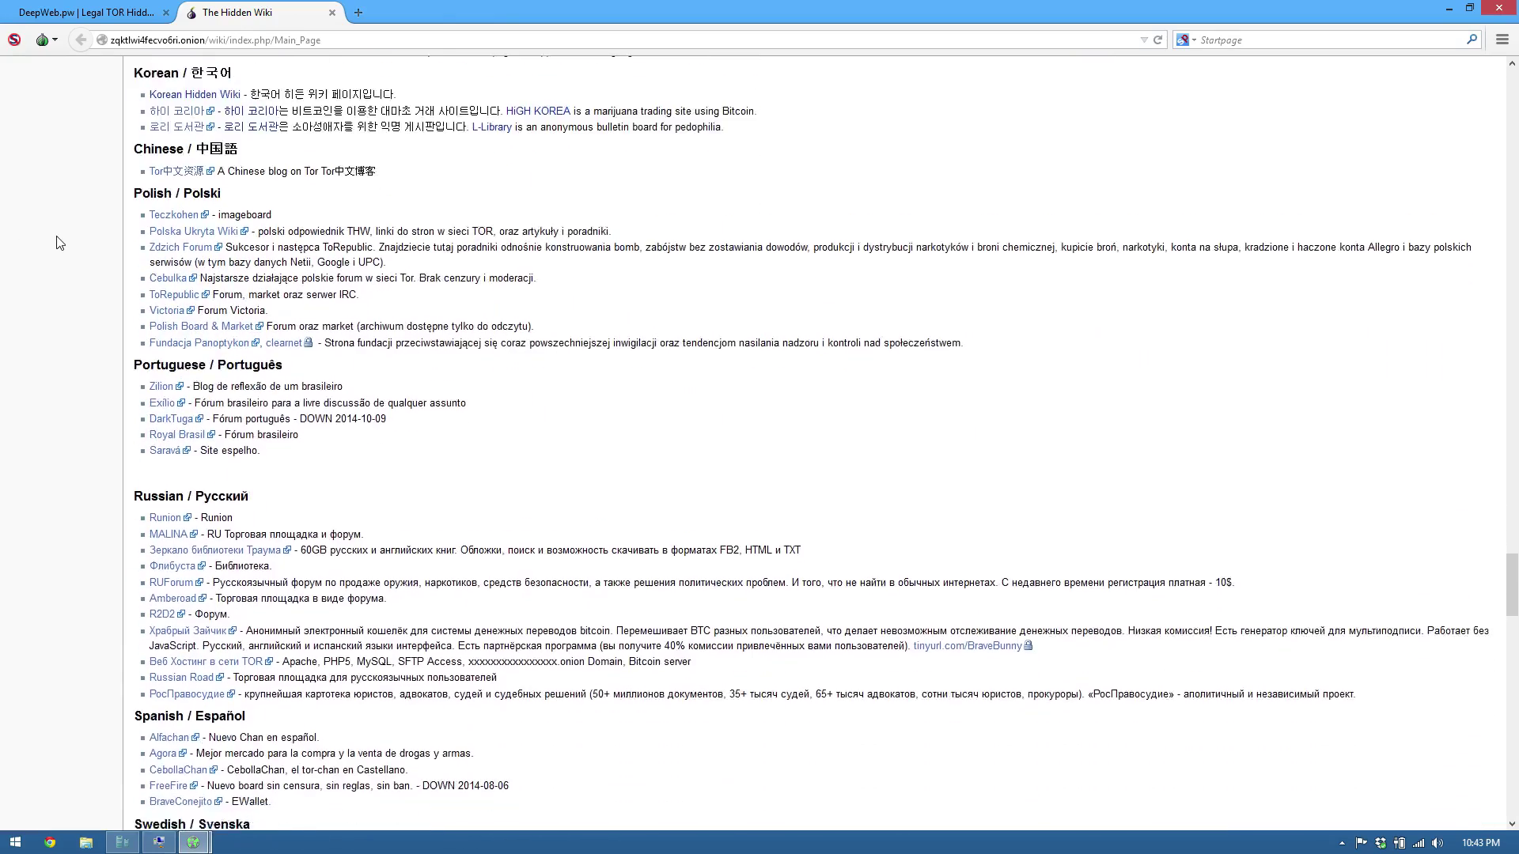
scroll(51, 243, down, 4)
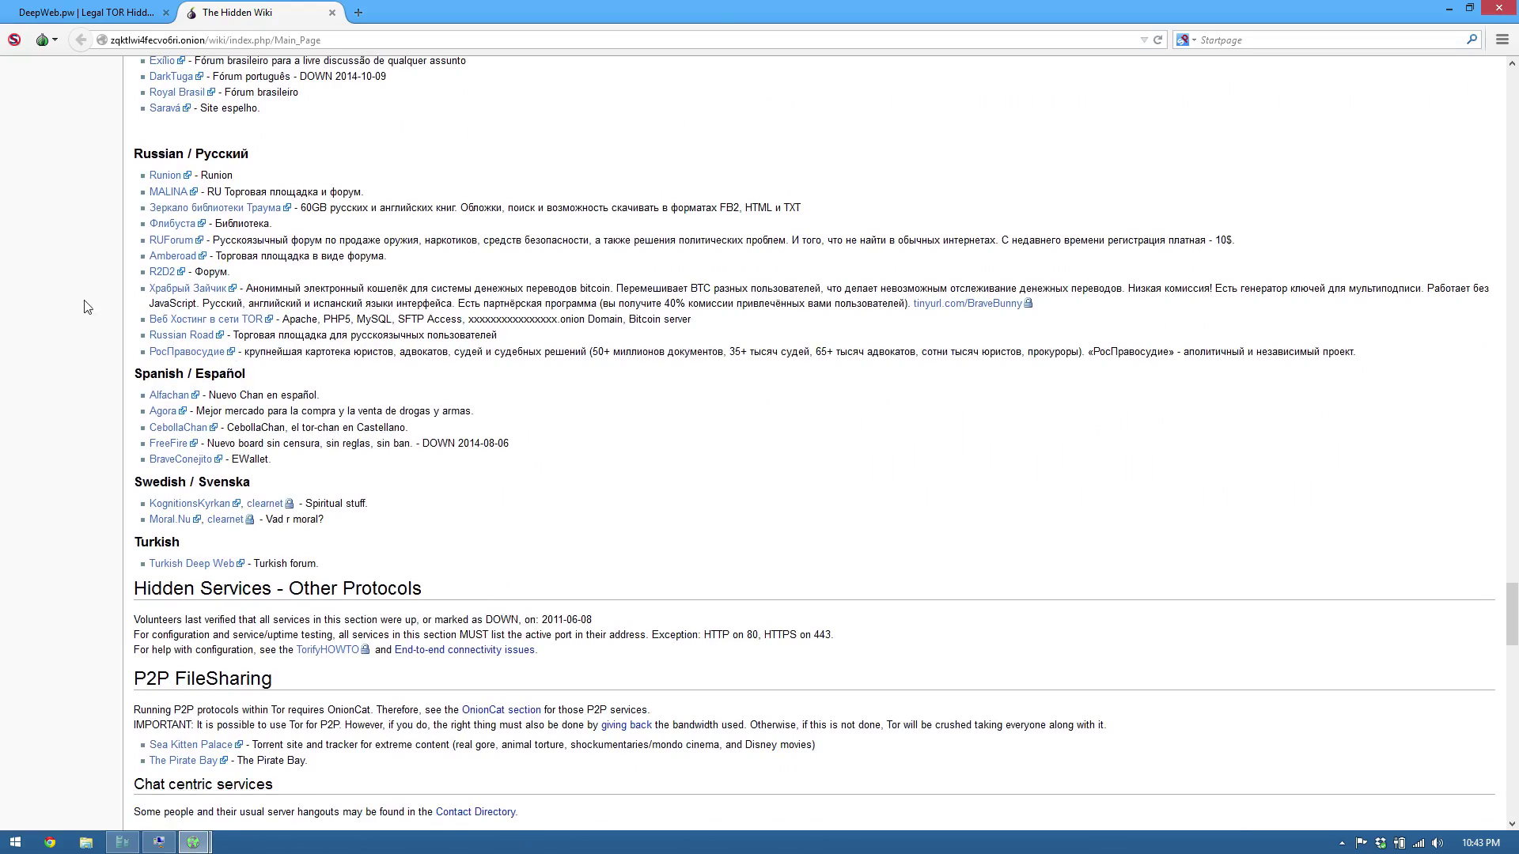
scroll(79, 308, up, 1)
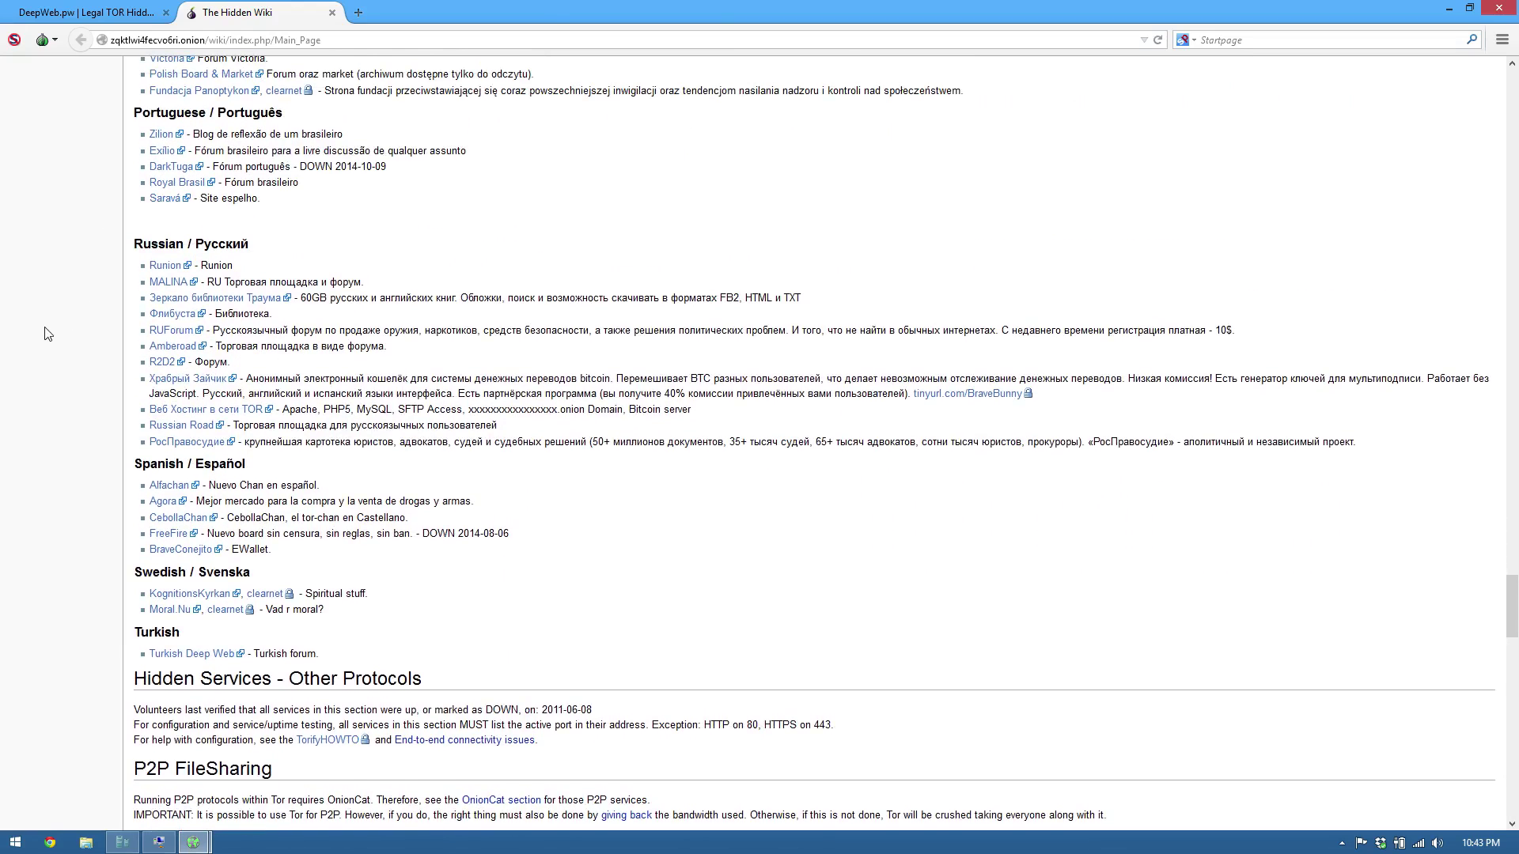
scroll(27, 346, up, 2)
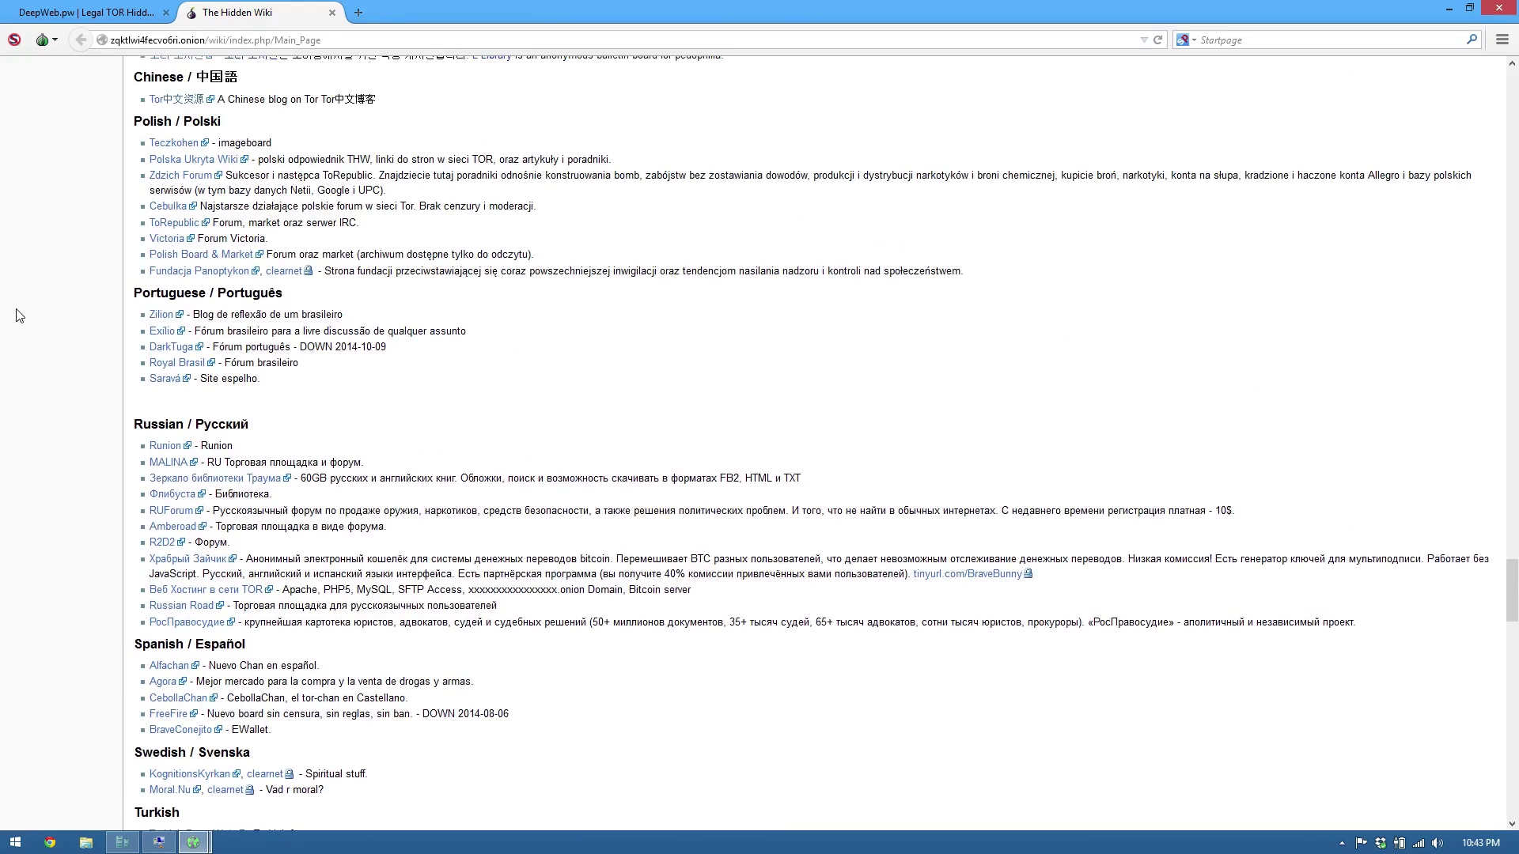
scroll(4, 400, up, 1)
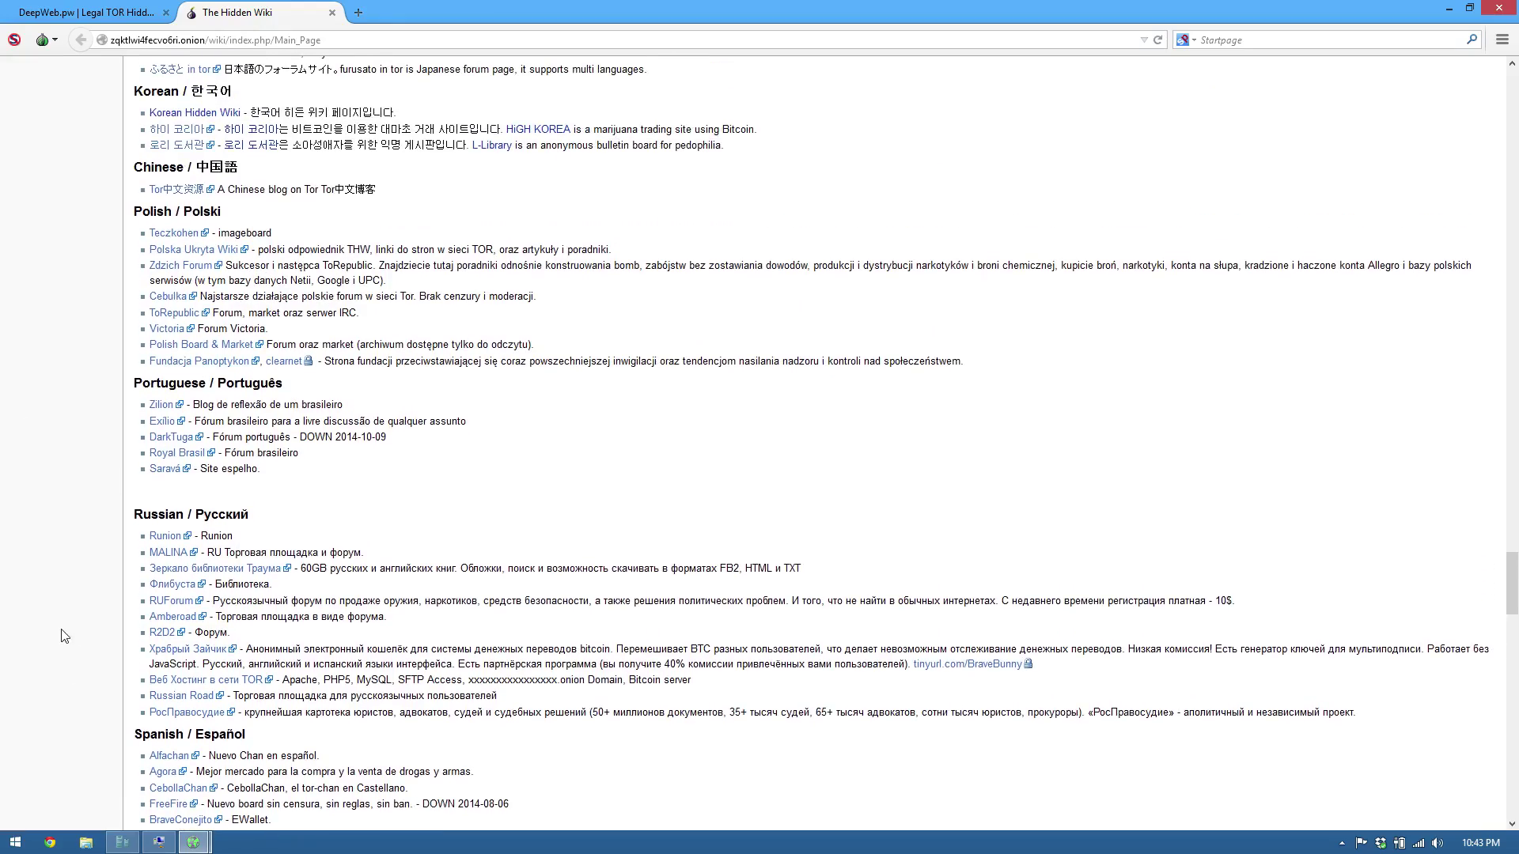
middle_click(52, 666)
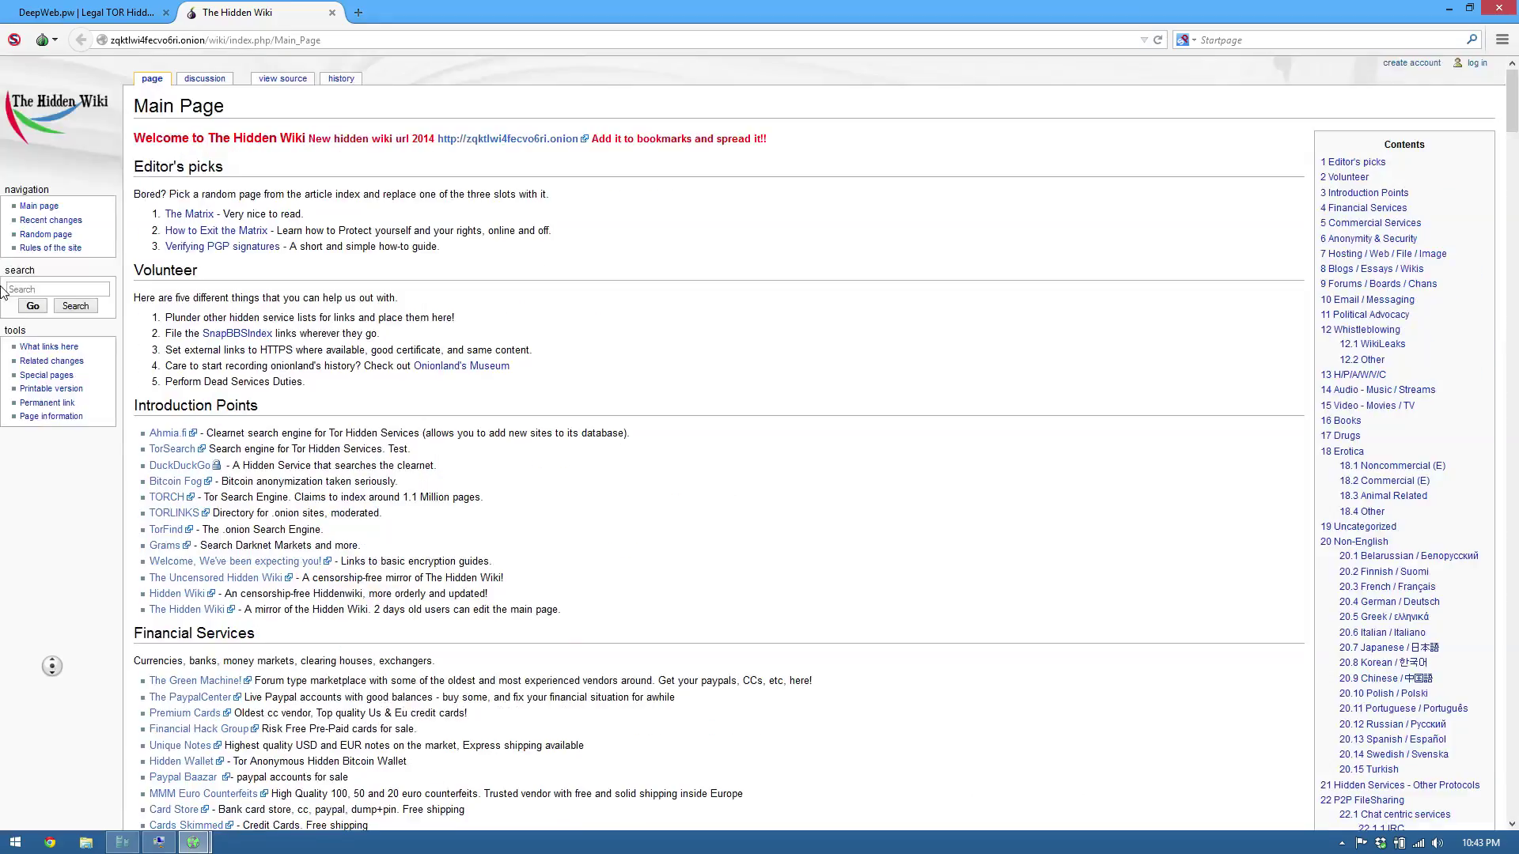
click(9, 275)
Open reddit.com/r/onions and reddit.com/r/deepweb in two new tabs.
key(ctrl+t)
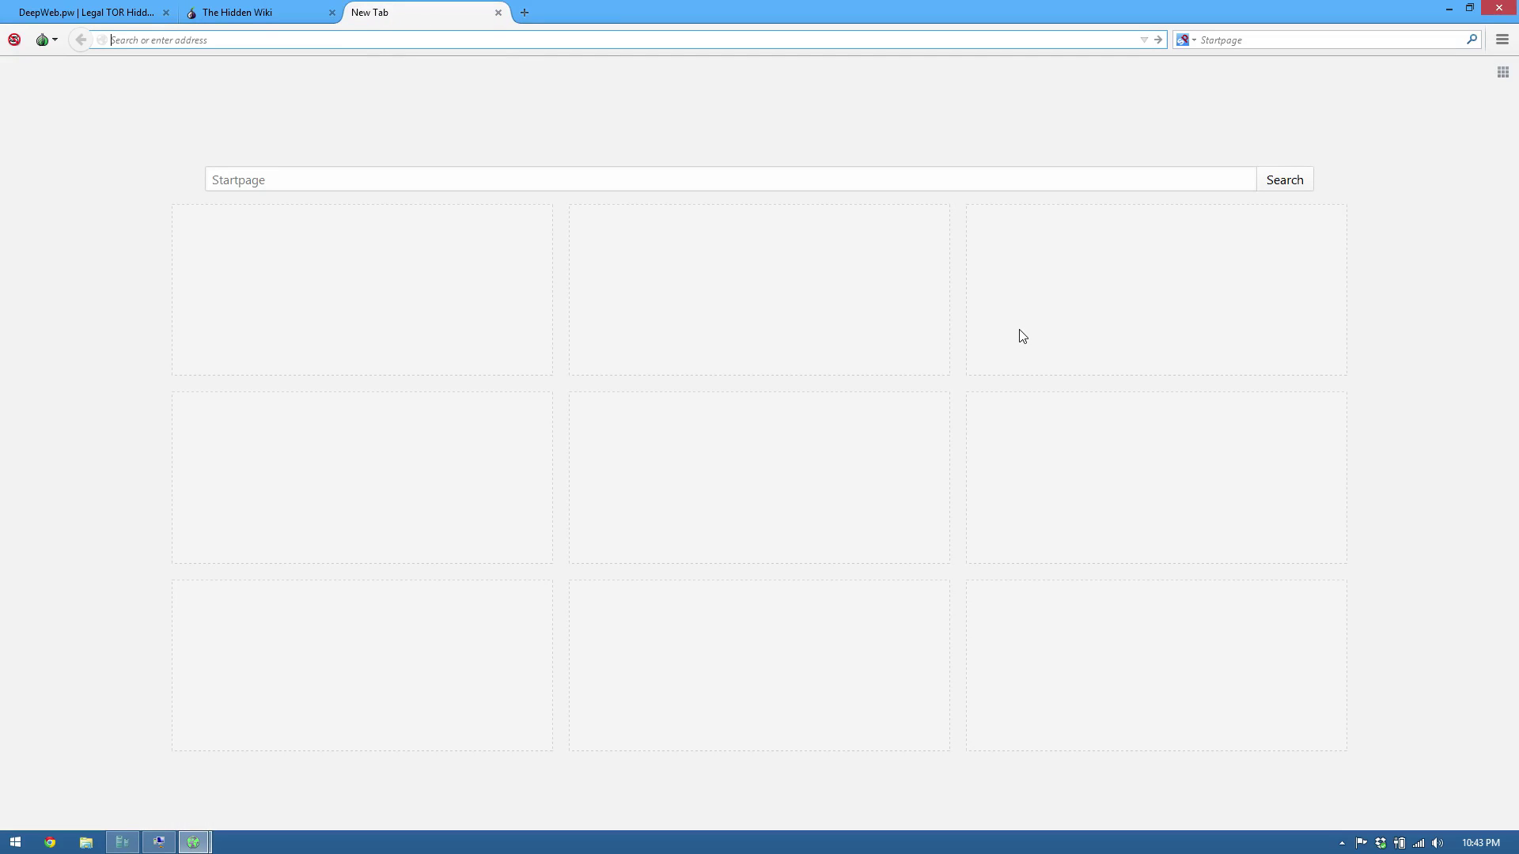
text(reddit.com/r/onions)
key(Return)
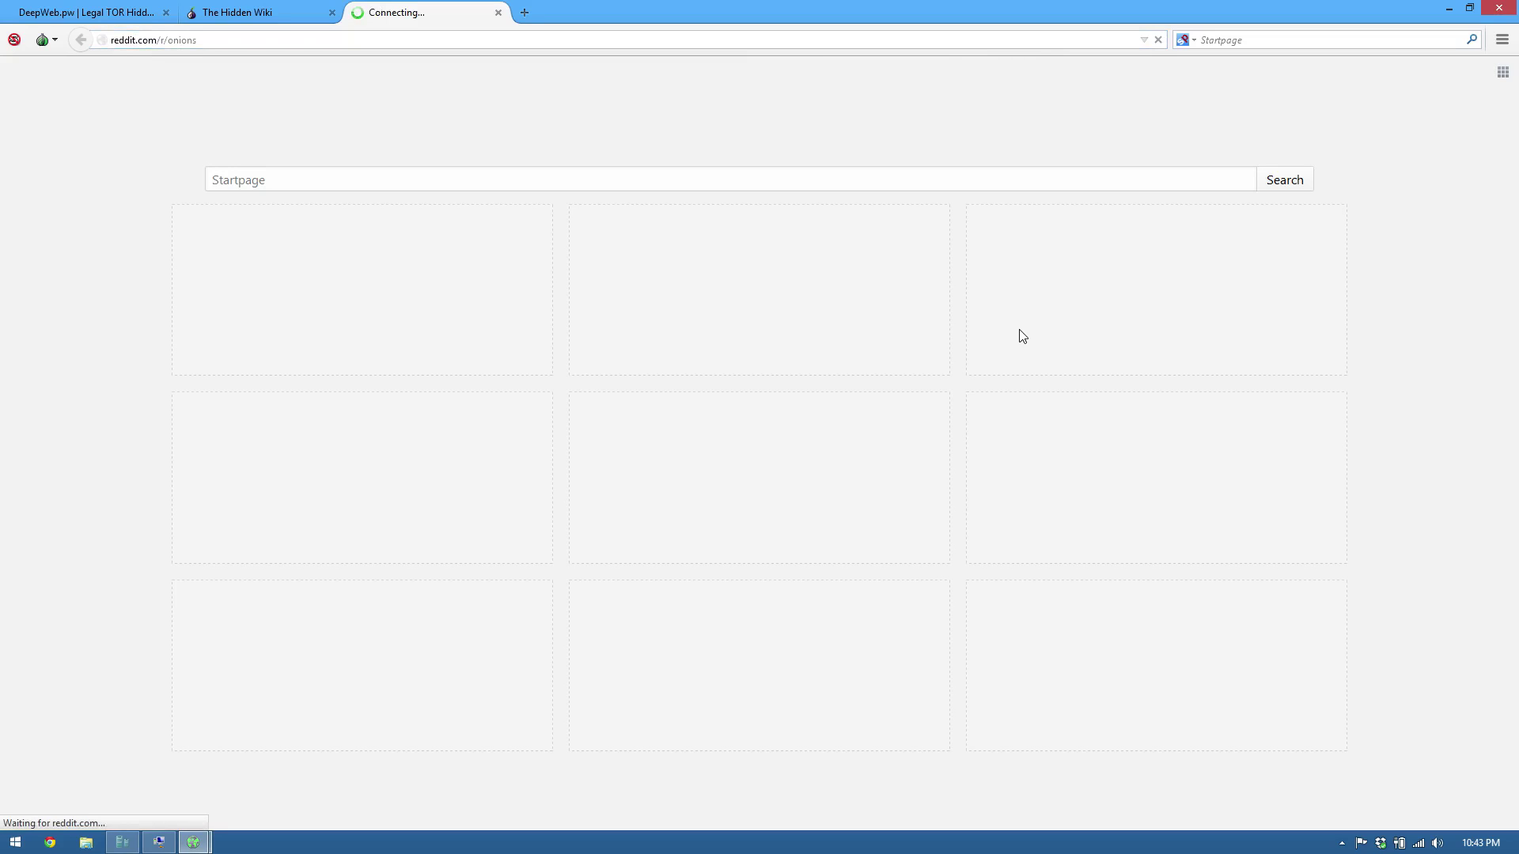
key(ctrl+t)
text(reddit)
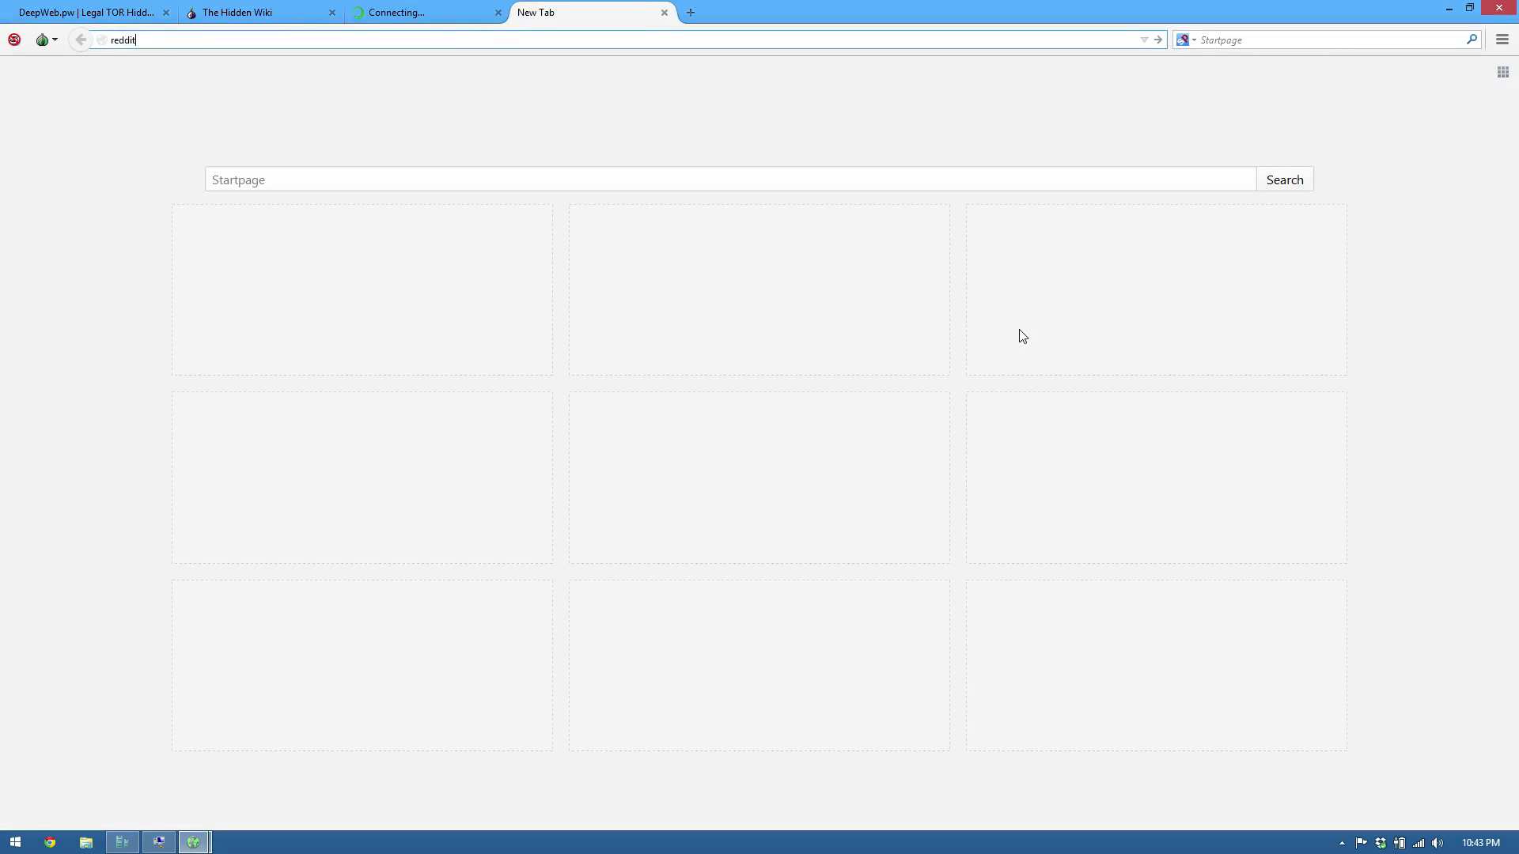
text(.com/r/deepweb)
key(Return)
Browse the r/onions subreddit's posts, including the .onion address beside the anonymous hosting post, and return to the first post.
click(431, 12)
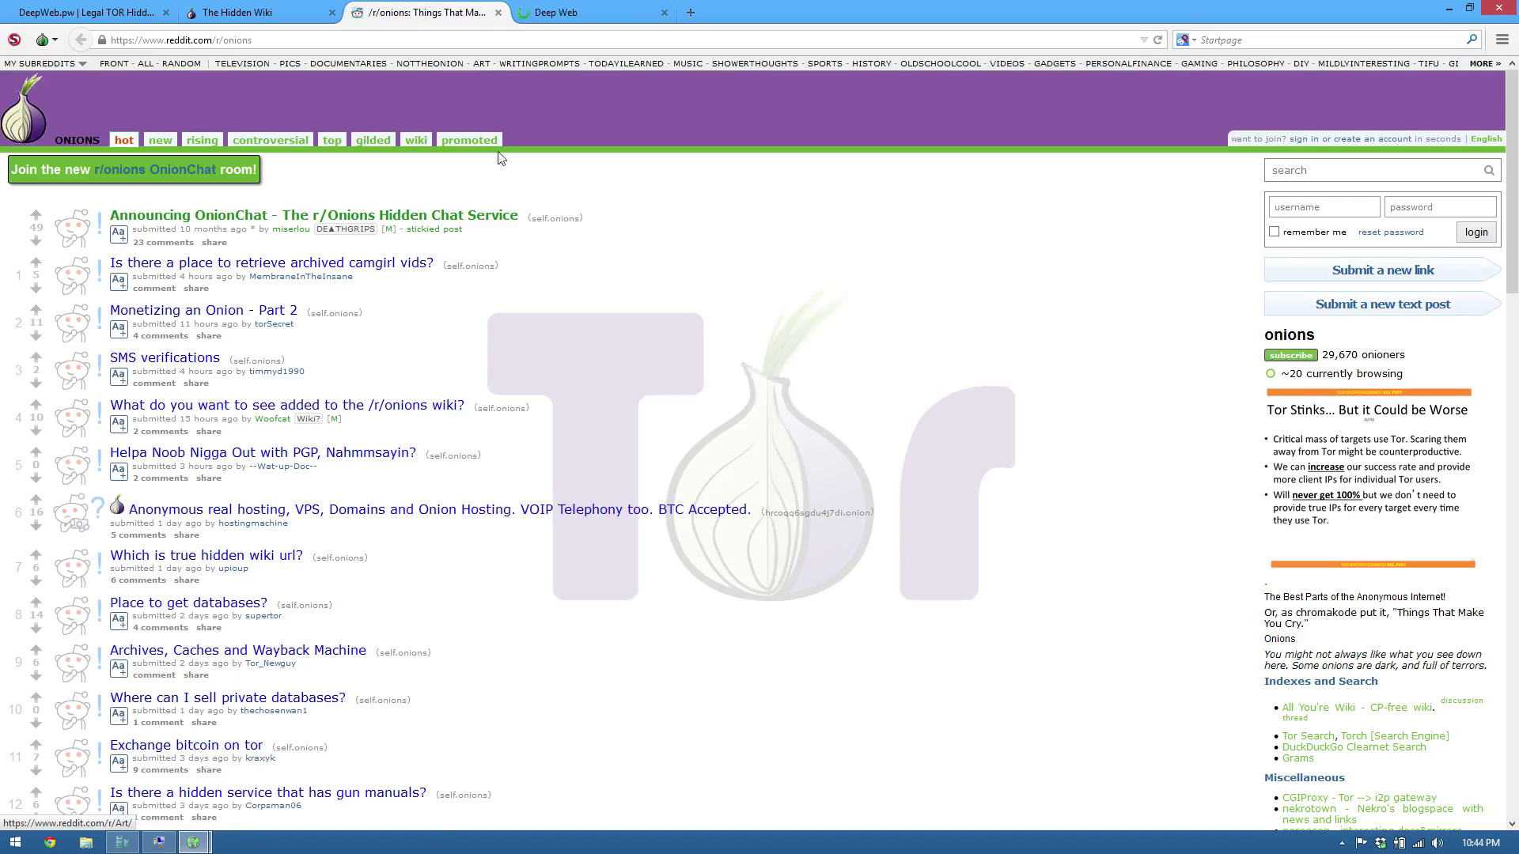
scroll(475, 316, down, 2)
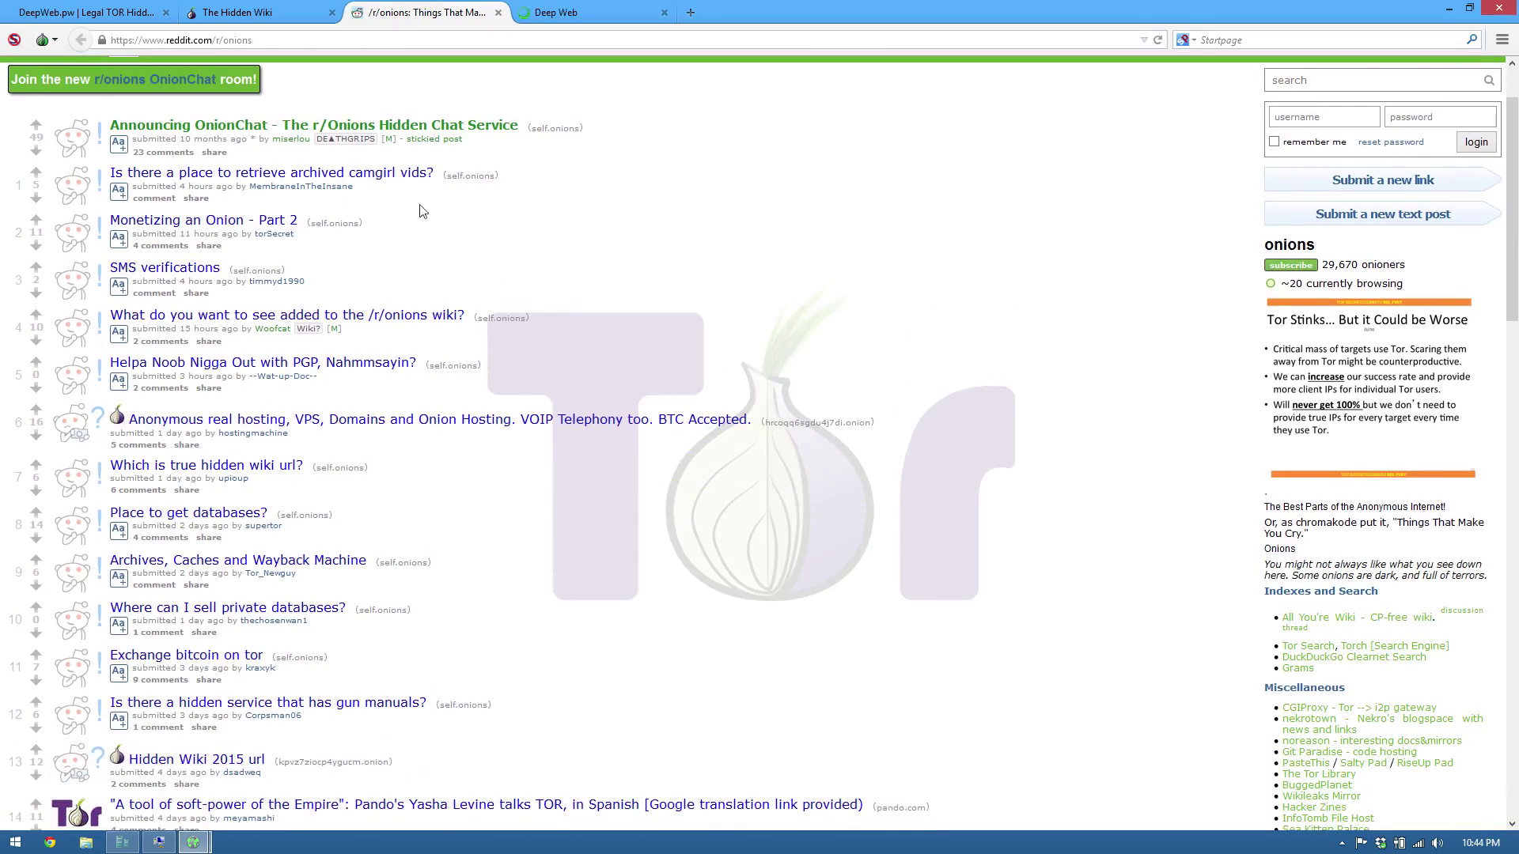
scroll(279, 188, down, 2)
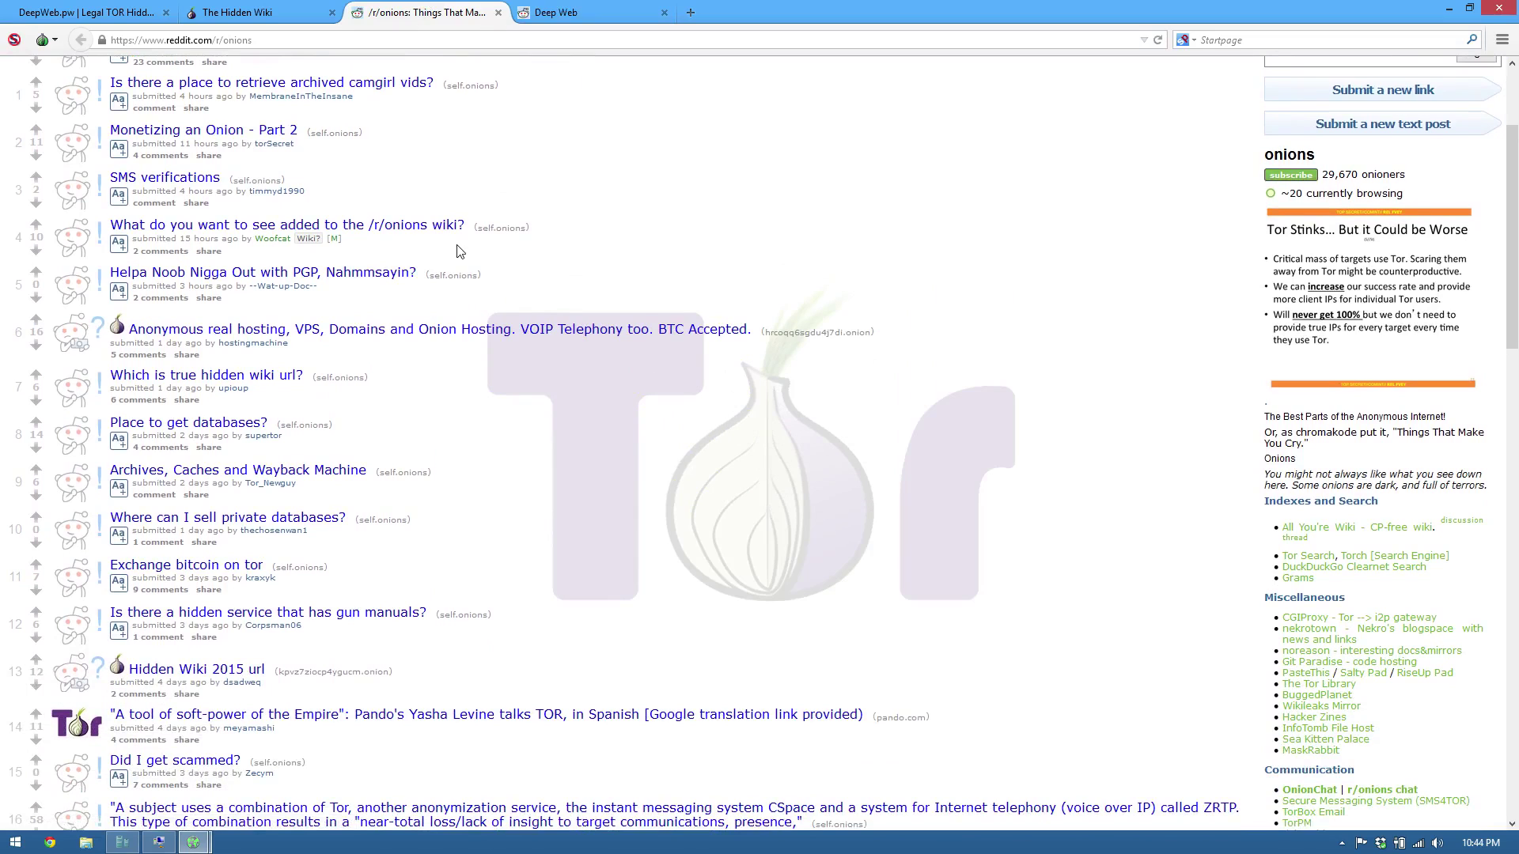
scroll(458, 326, down, 2)
scroll(455, 328, down, 2)
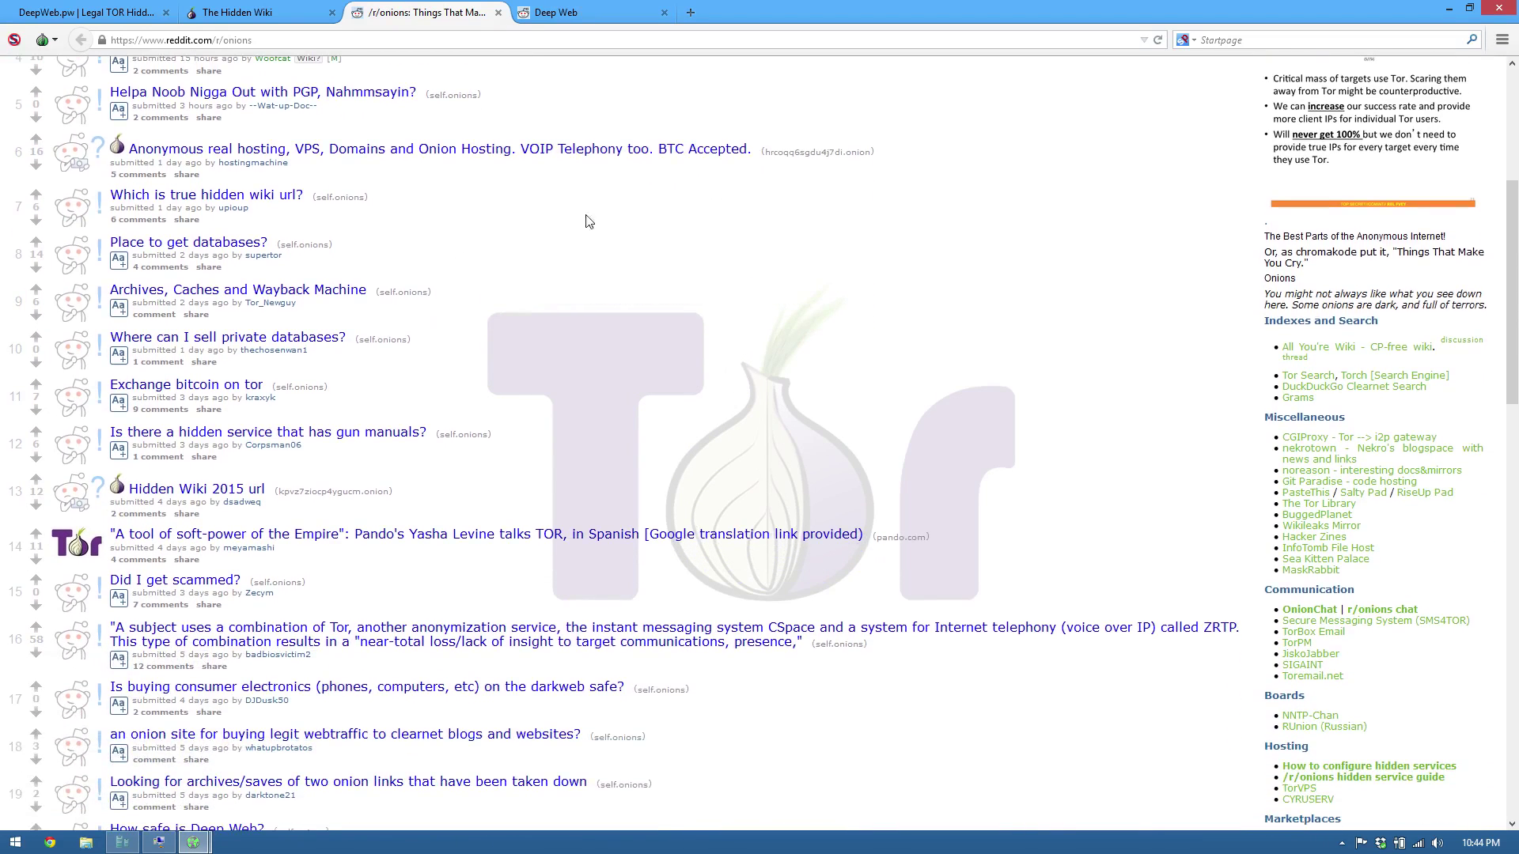
drag(874, 151, 755, 151)
click(651, 196)
scroll(720, 561, down, 4)
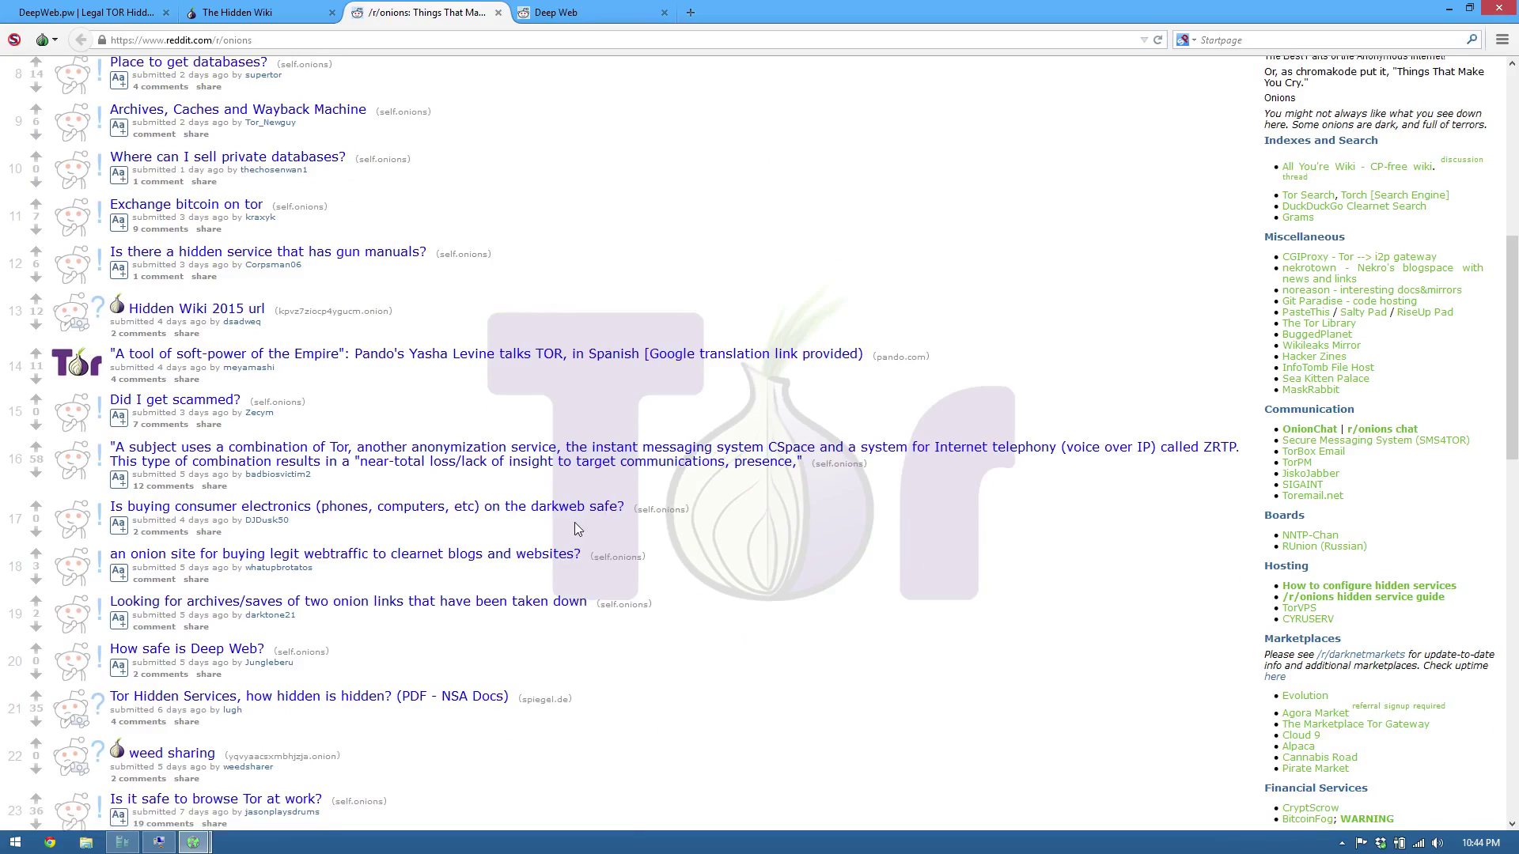
scroll(559, 519, down, 4)
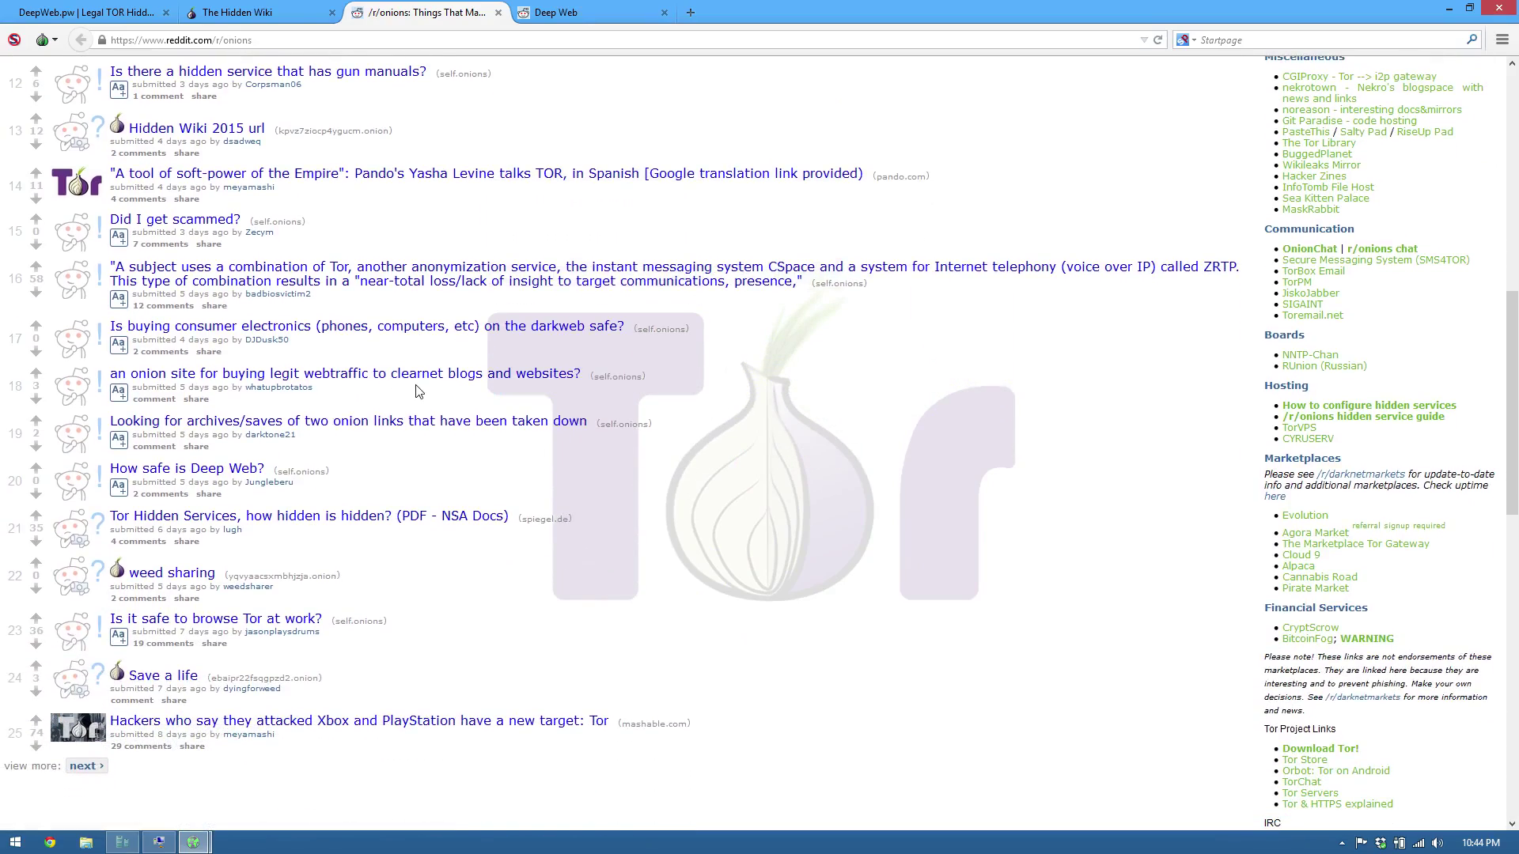
scroll(485, 431, up, 14)
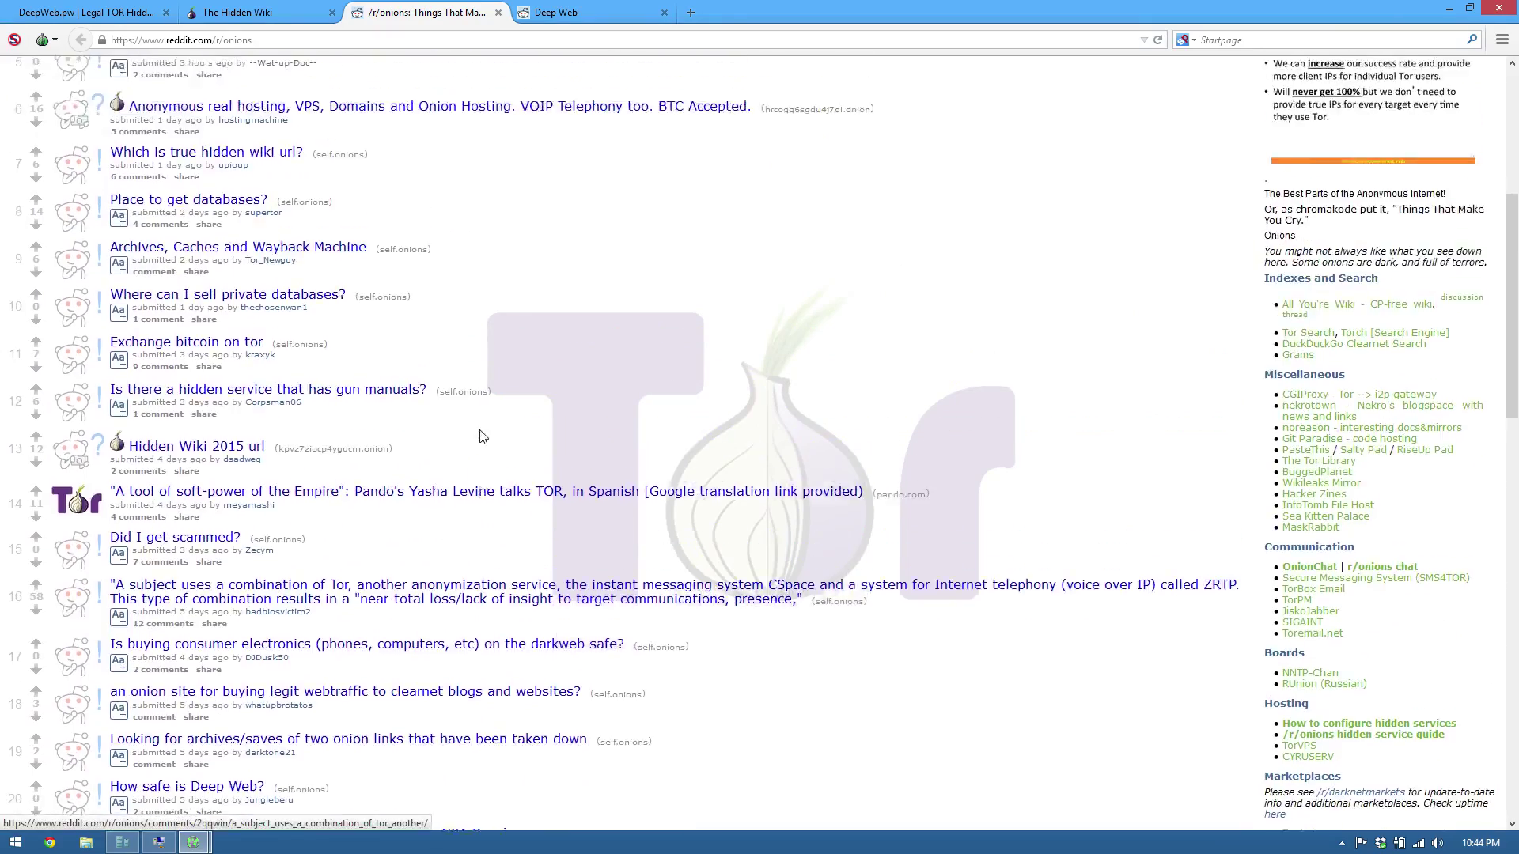
scroll(481, 434, up, 2)
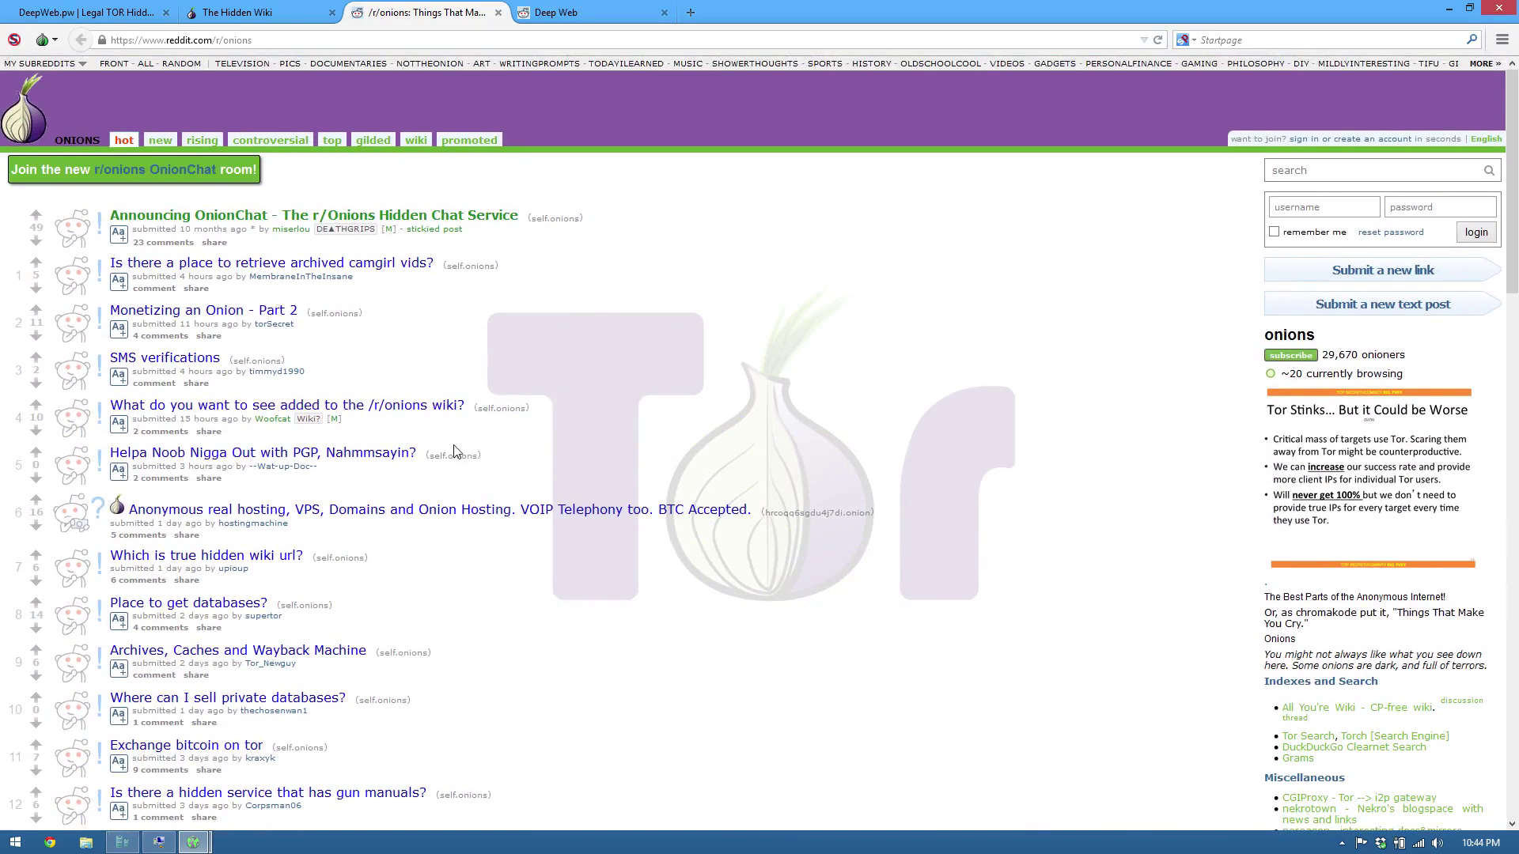
Switch to the r/deepweb subreddit and look over its recent posts.
click(585, 13)
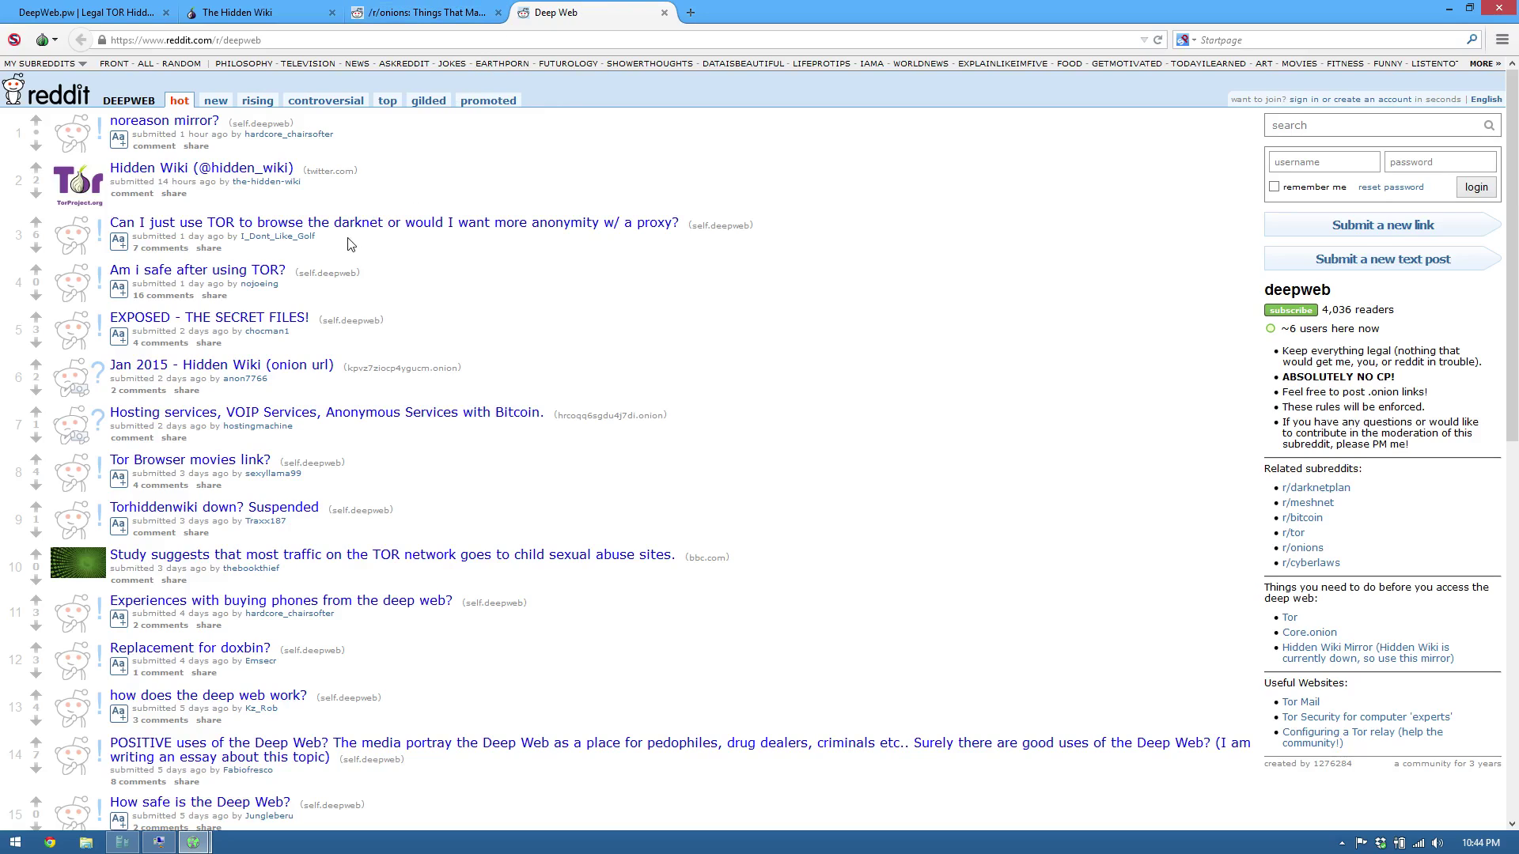
scroll(352, 247, down, 2)
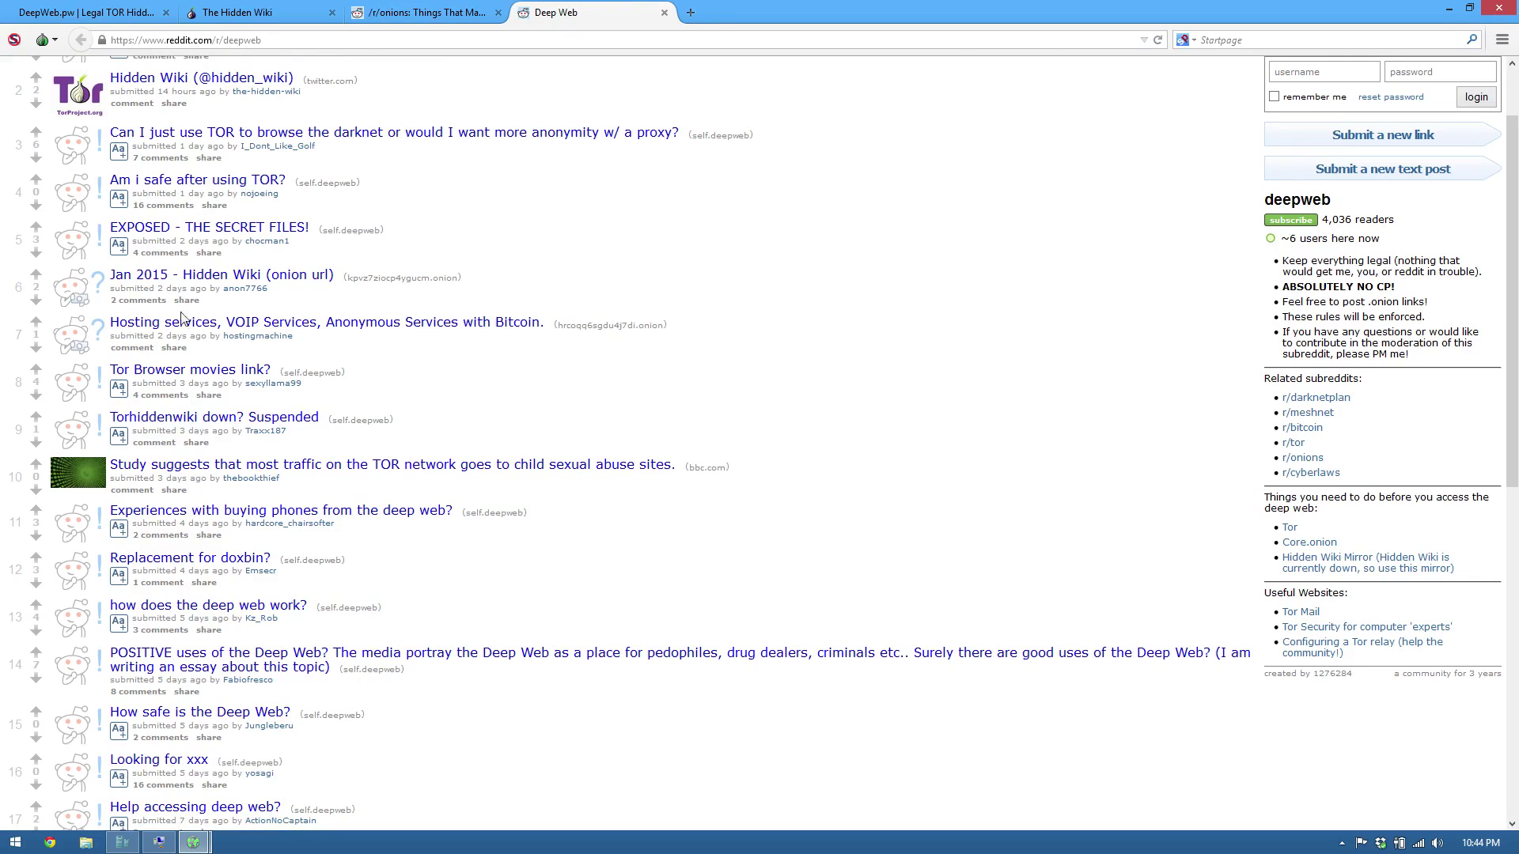
scroll(372, 336, up, 2)
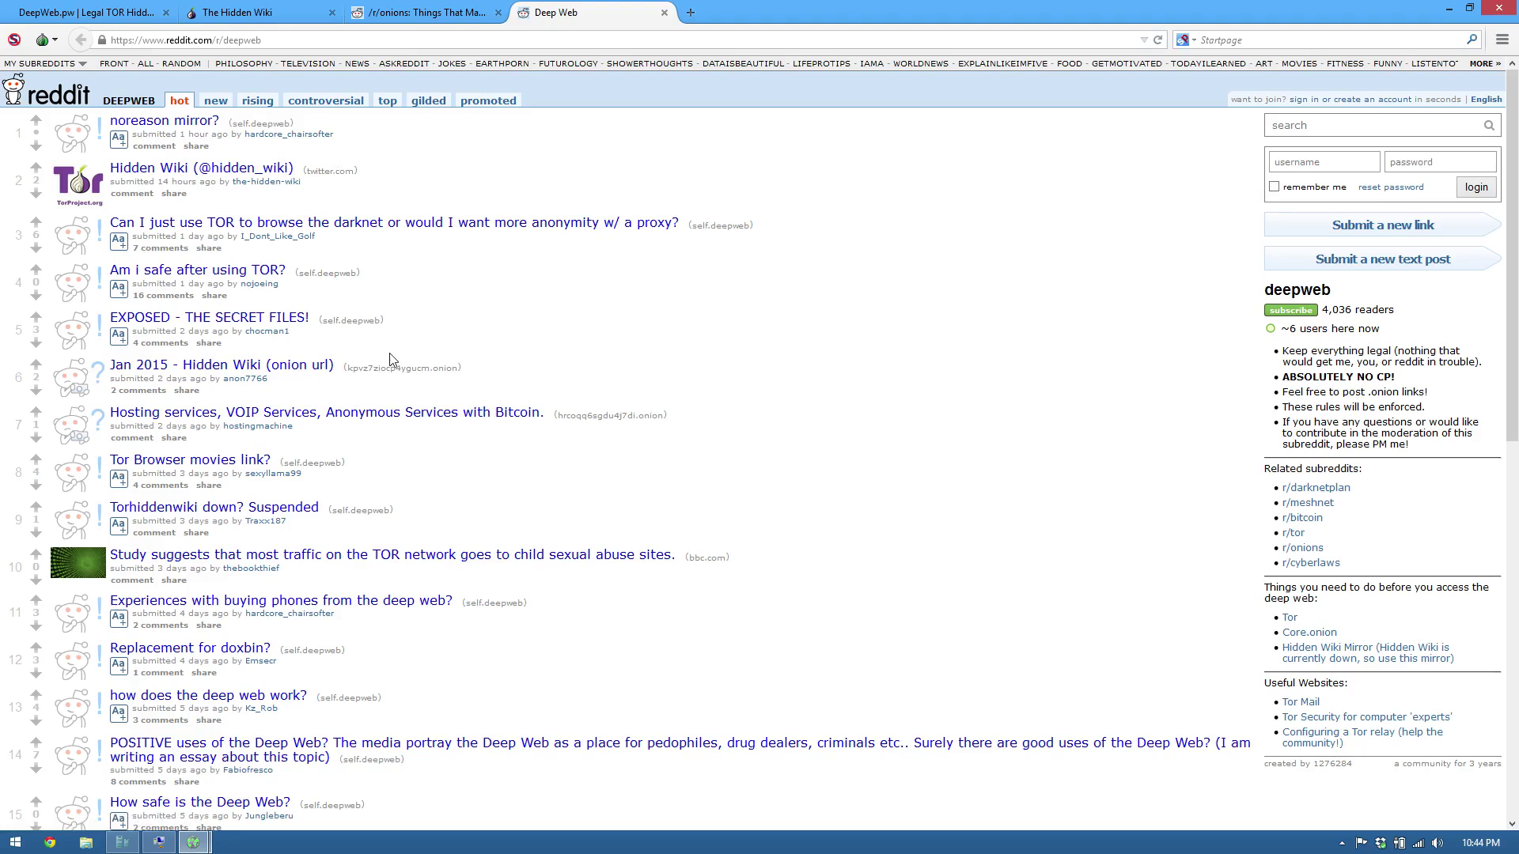
Close the r/deepweb and r/onions tabs, look at the Tails 1.2.2 virtual machine, and return to The Hidden Wiki.
middle_click(592, 4)
middle_click(413, 6)
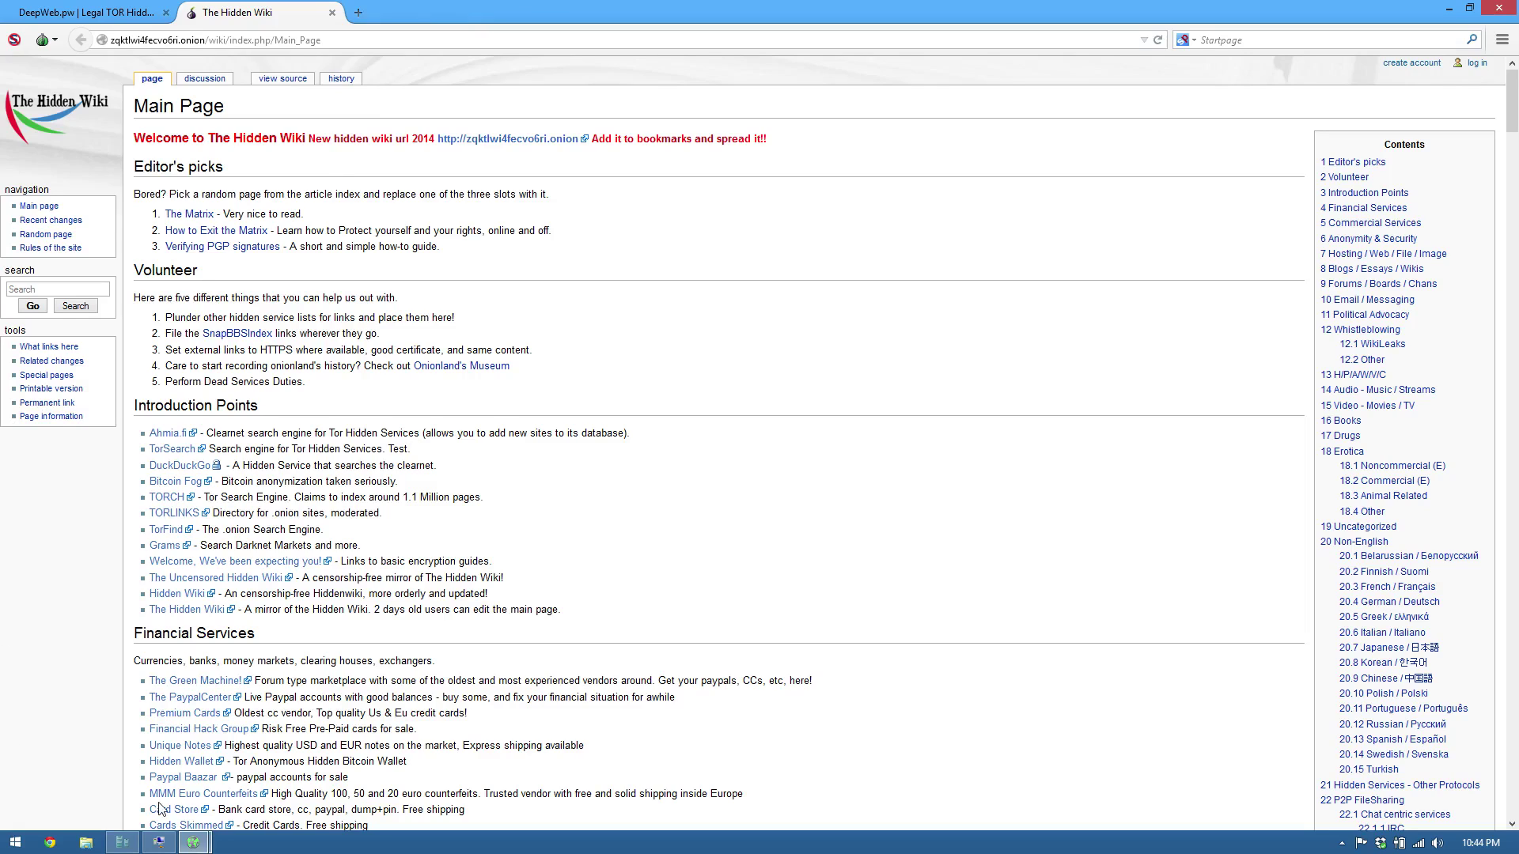
click(158, 842)
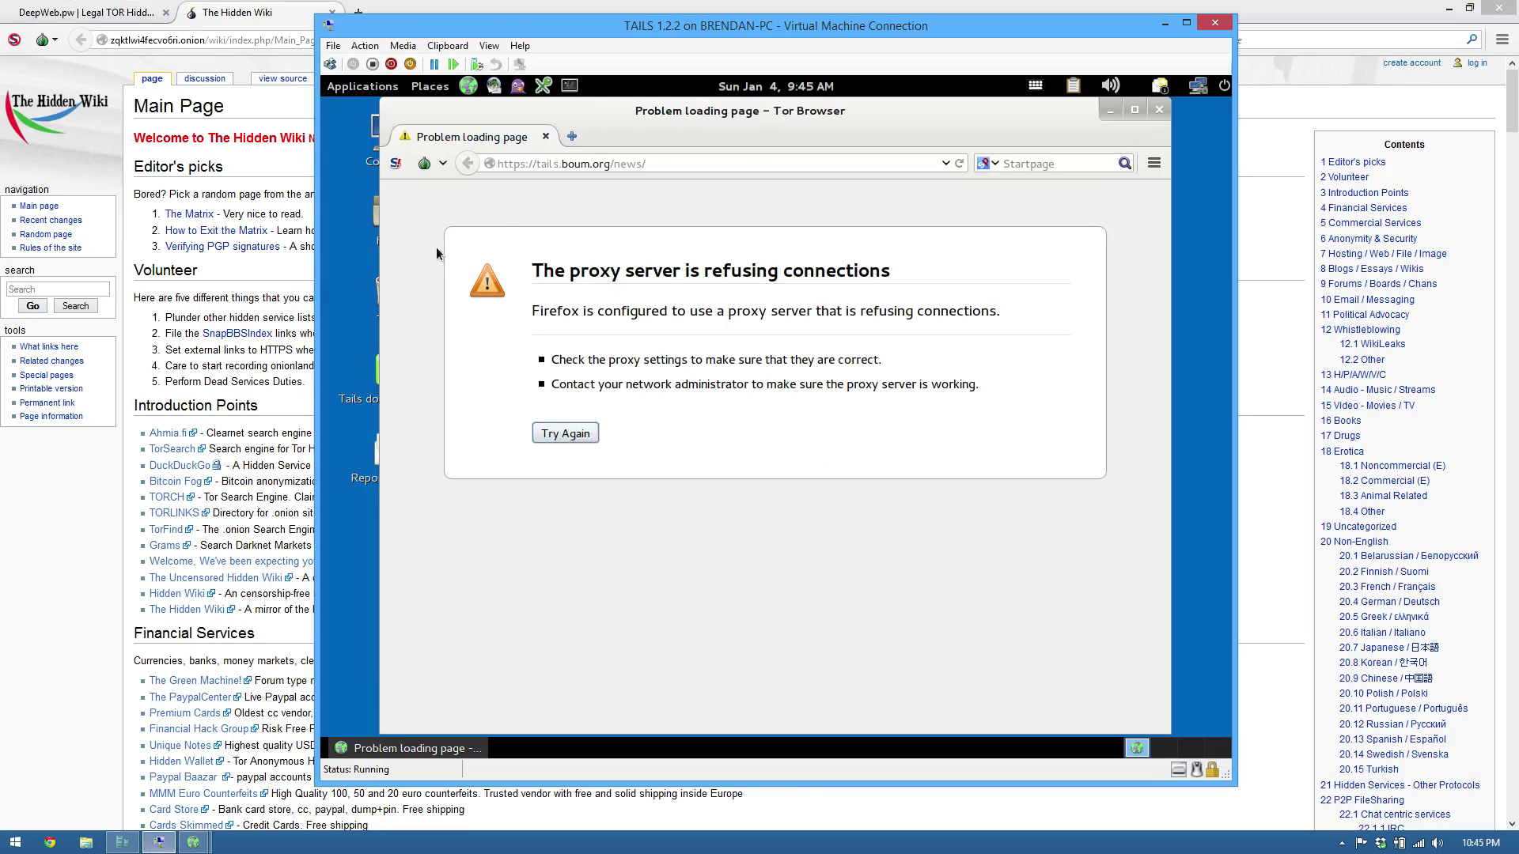
key(alt+Tab)
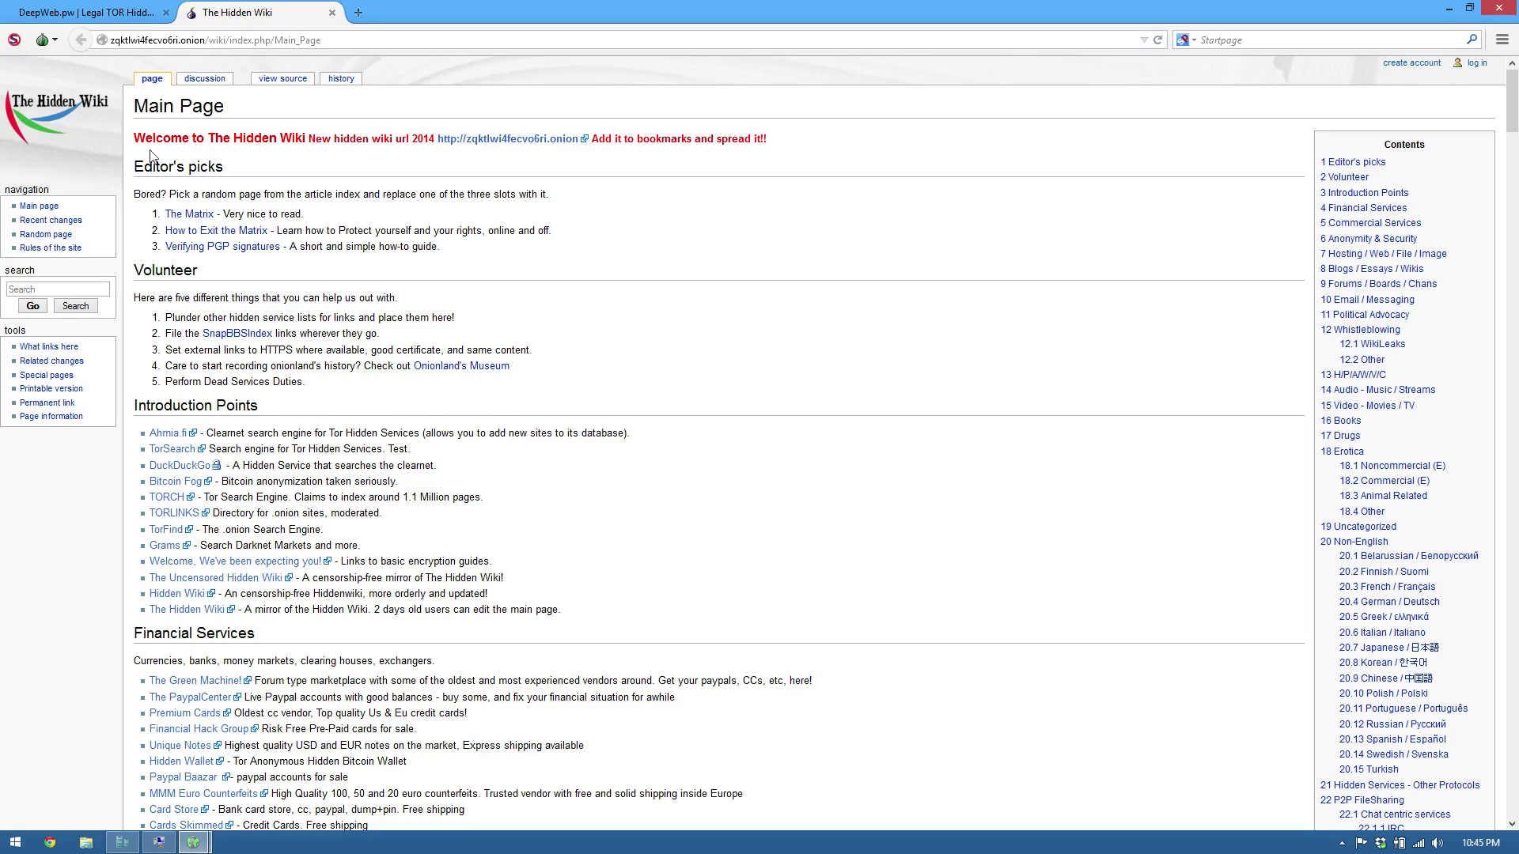
Request a new identity in Tor Browser and run the Tor network settings test from its start page.
click(55, 42)
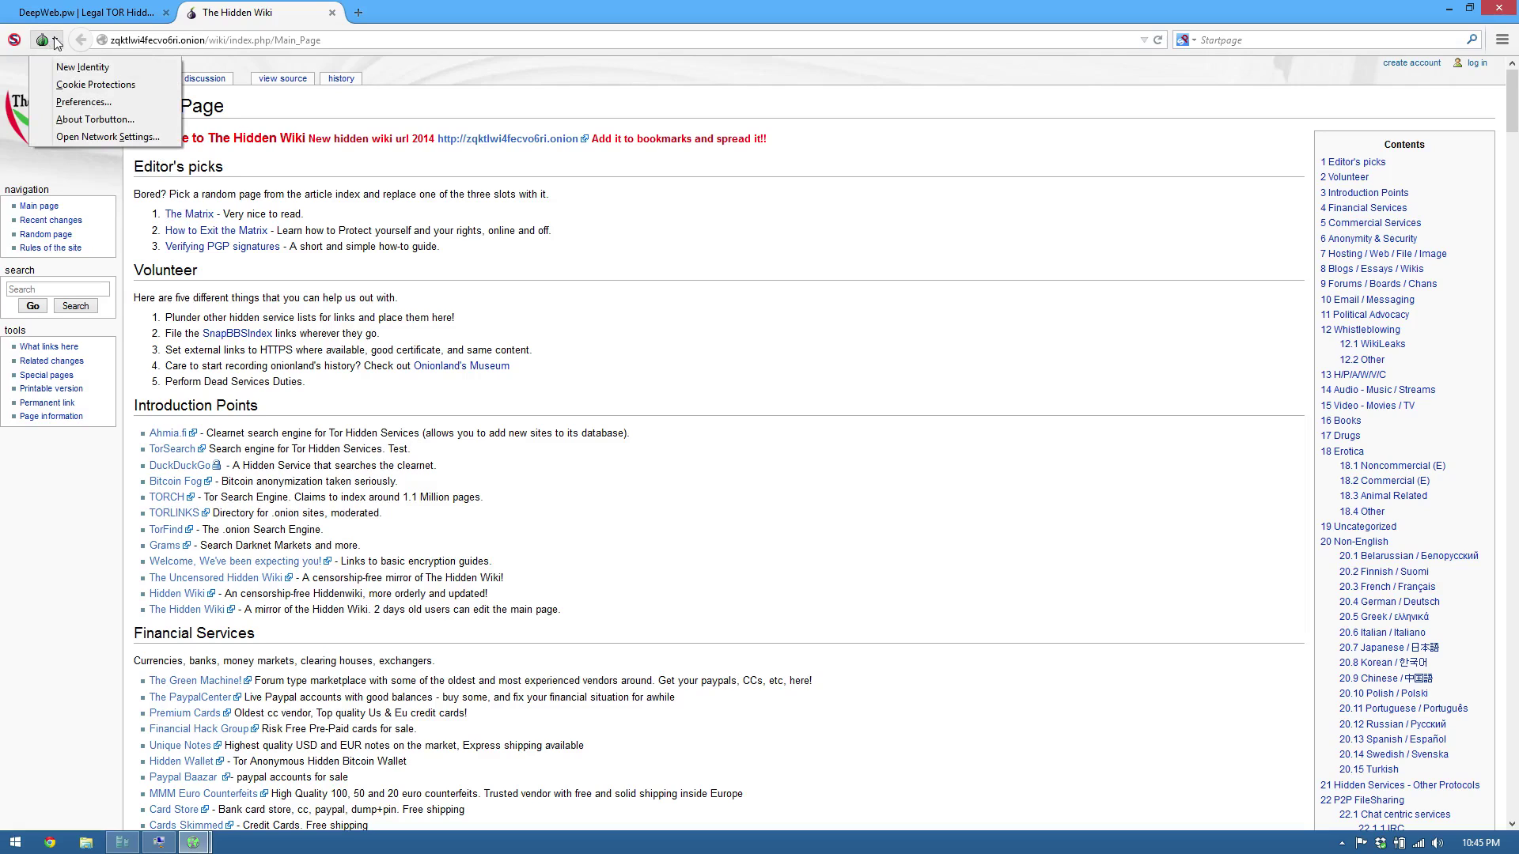
click(83, 67)
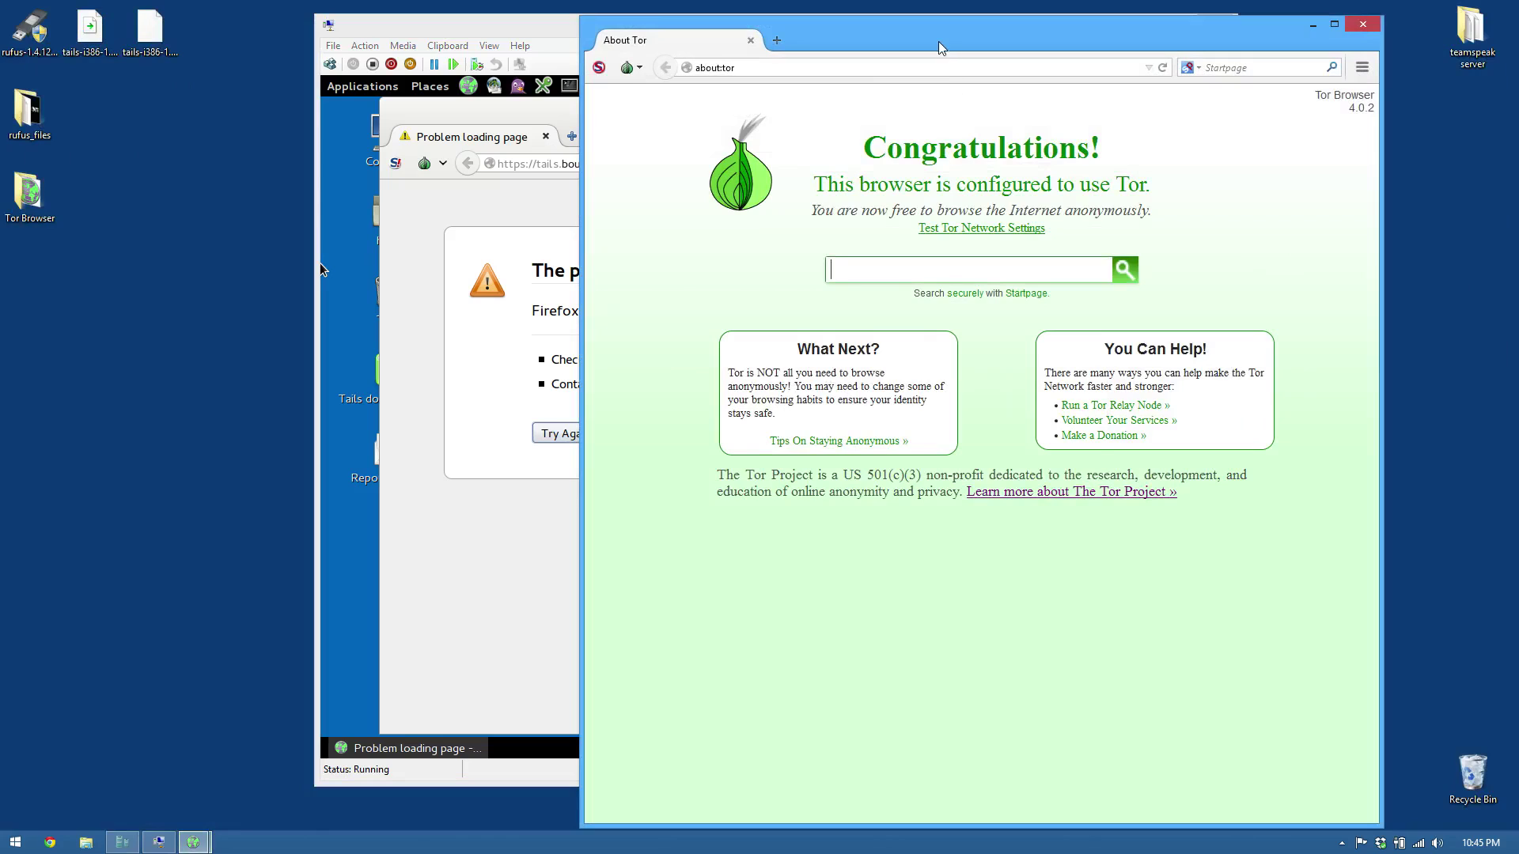
click(949, 227)
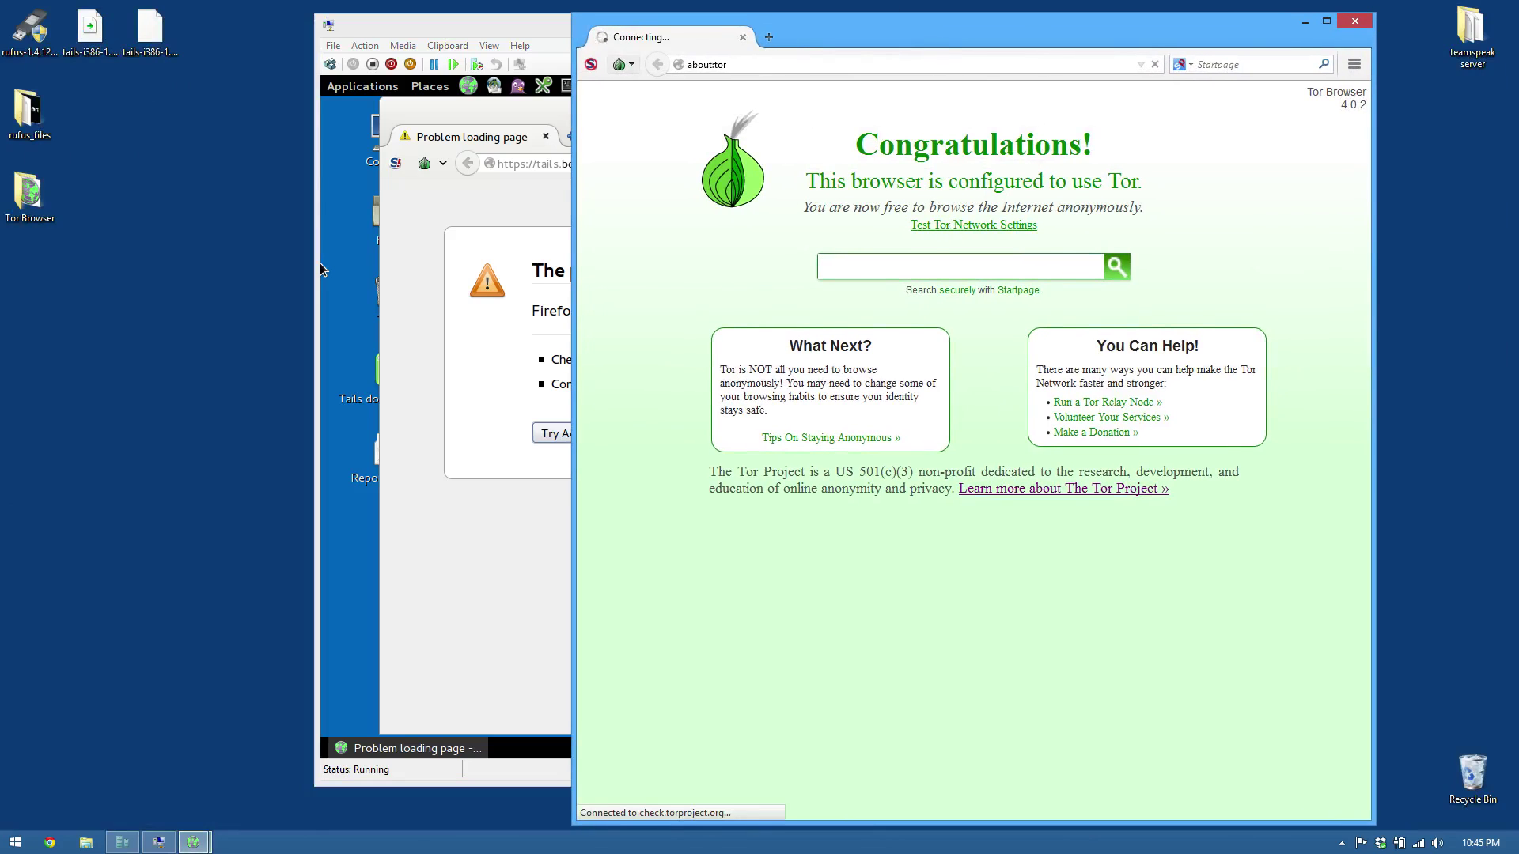
View the Torbutton options in the Tails virtual machine's browser, and return to the Tor Browser window on the desktop.
click(453, 33)
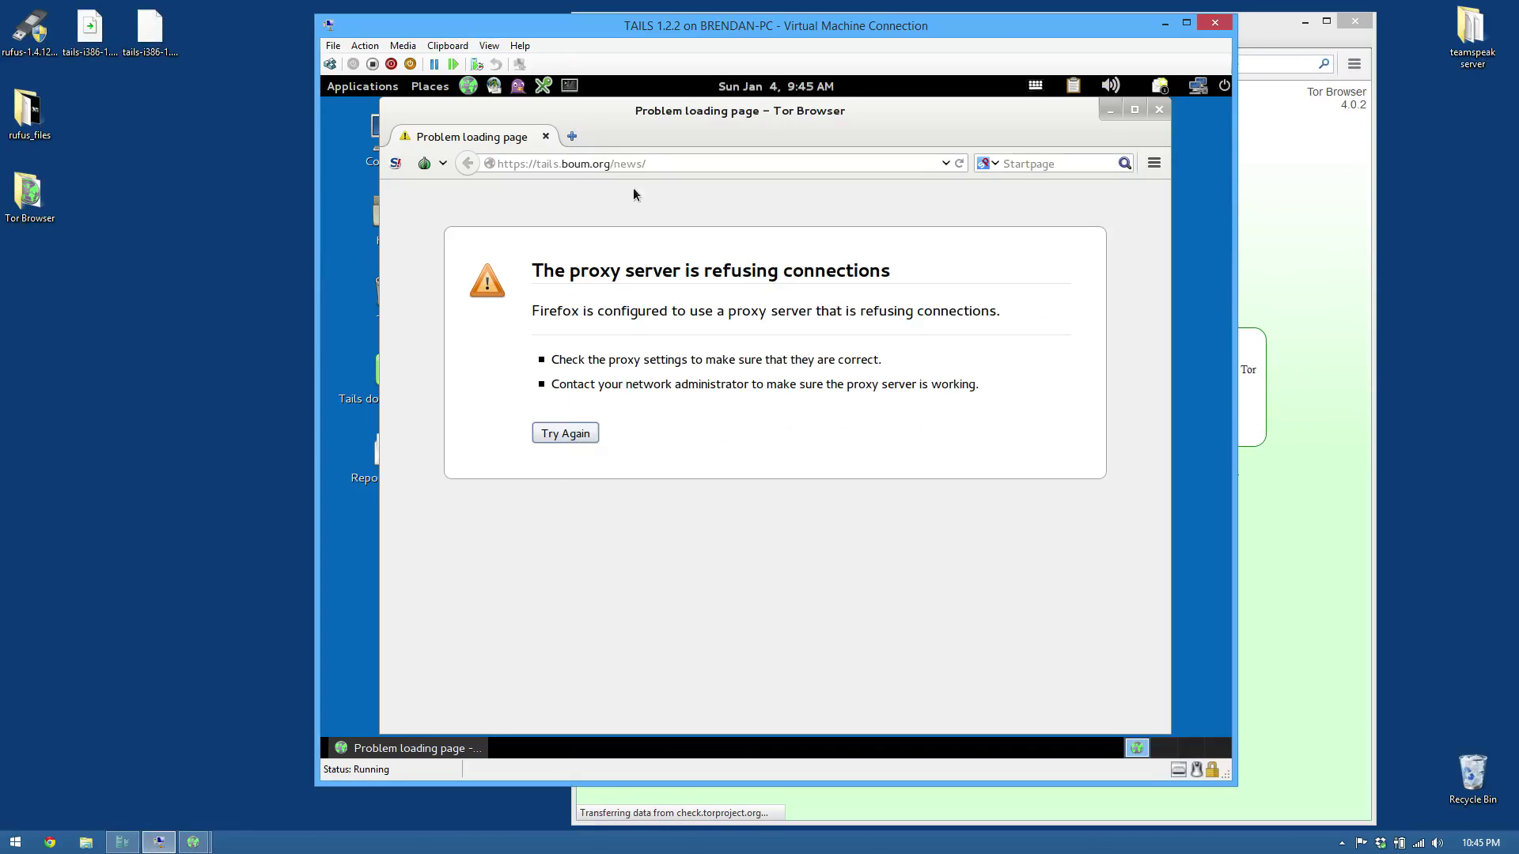
click(434, 169)
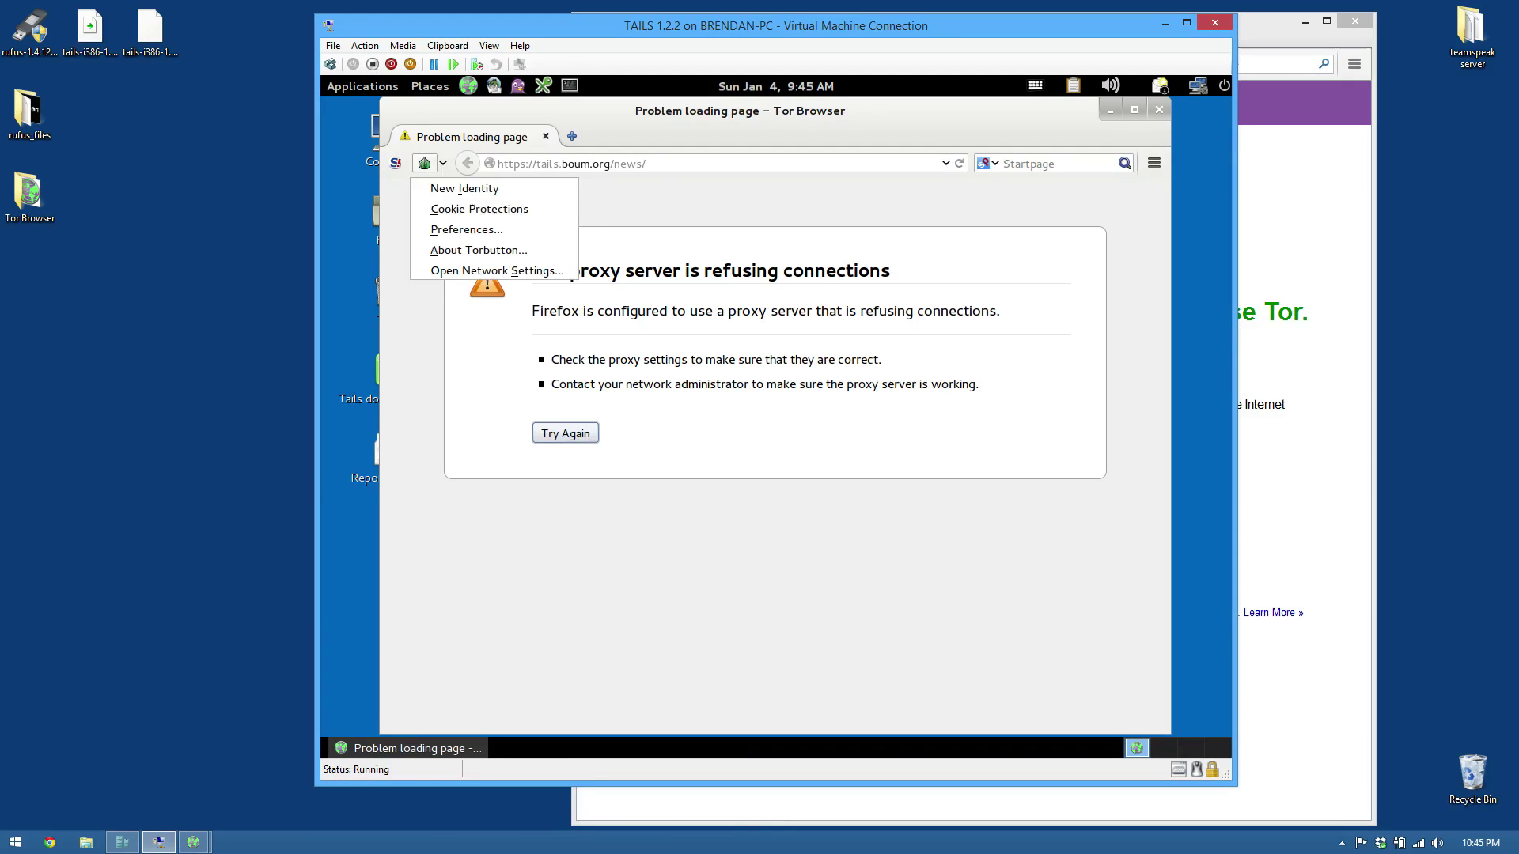
click(1272, 214)
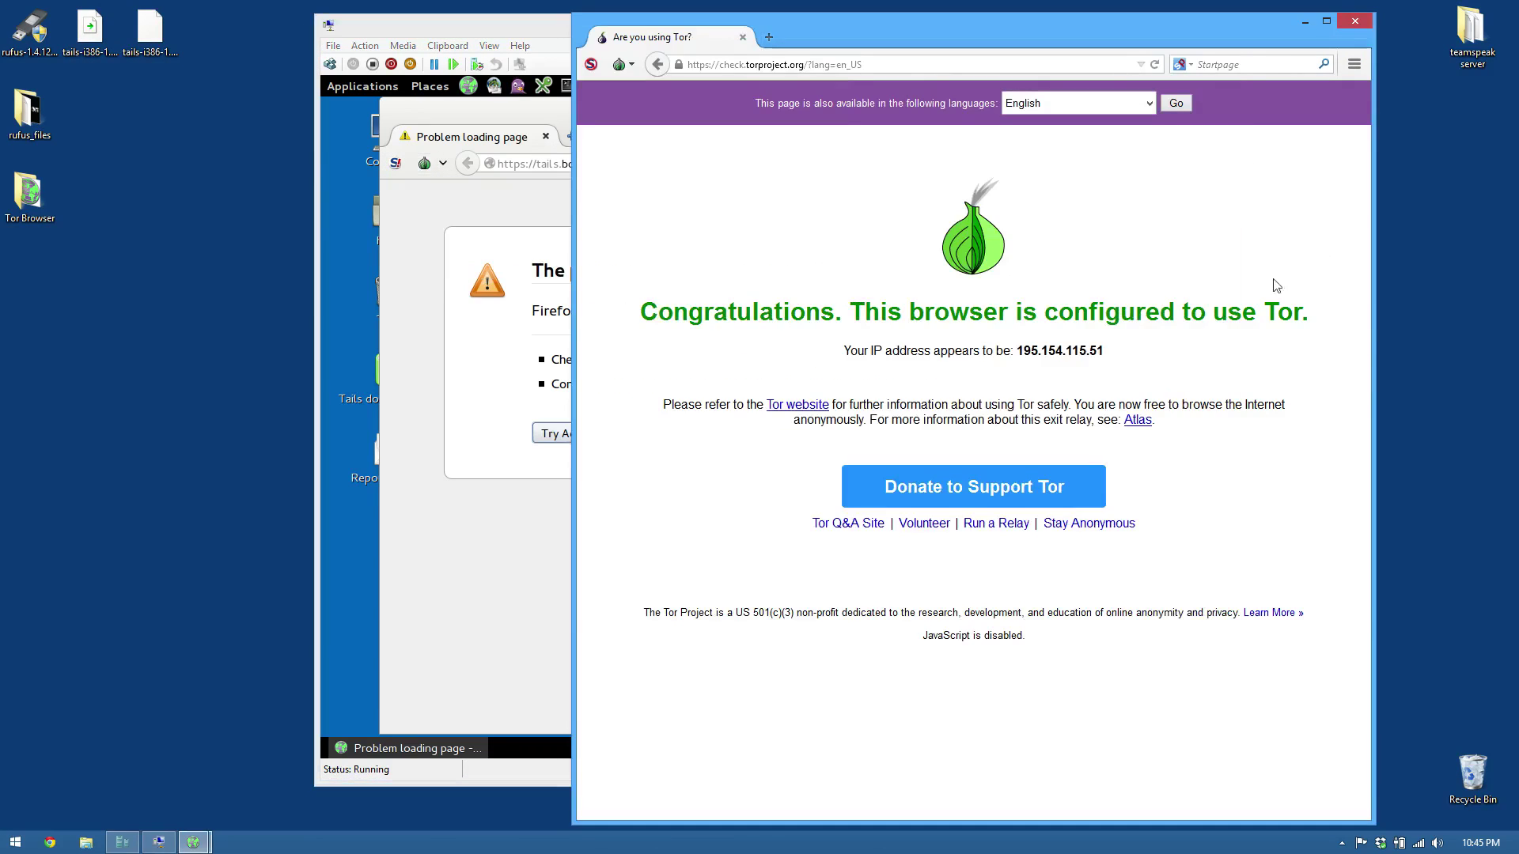
Examine the IP address on the Tor check page and maximize the Tor Browser window.
drag(1019, 351, 1116, 360)
click(1118, 352)
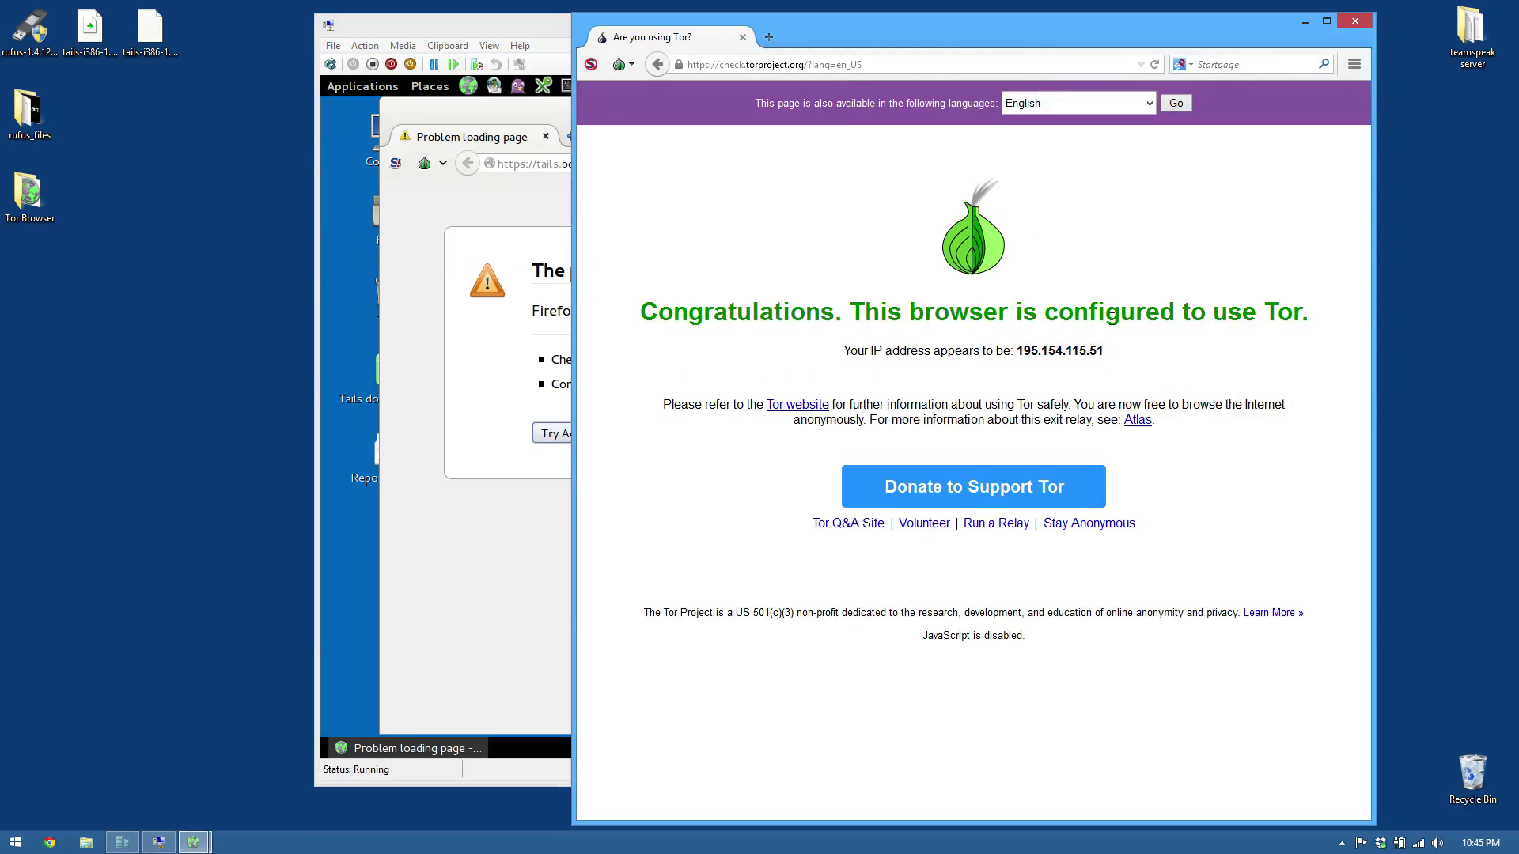
double_click(866, 36)
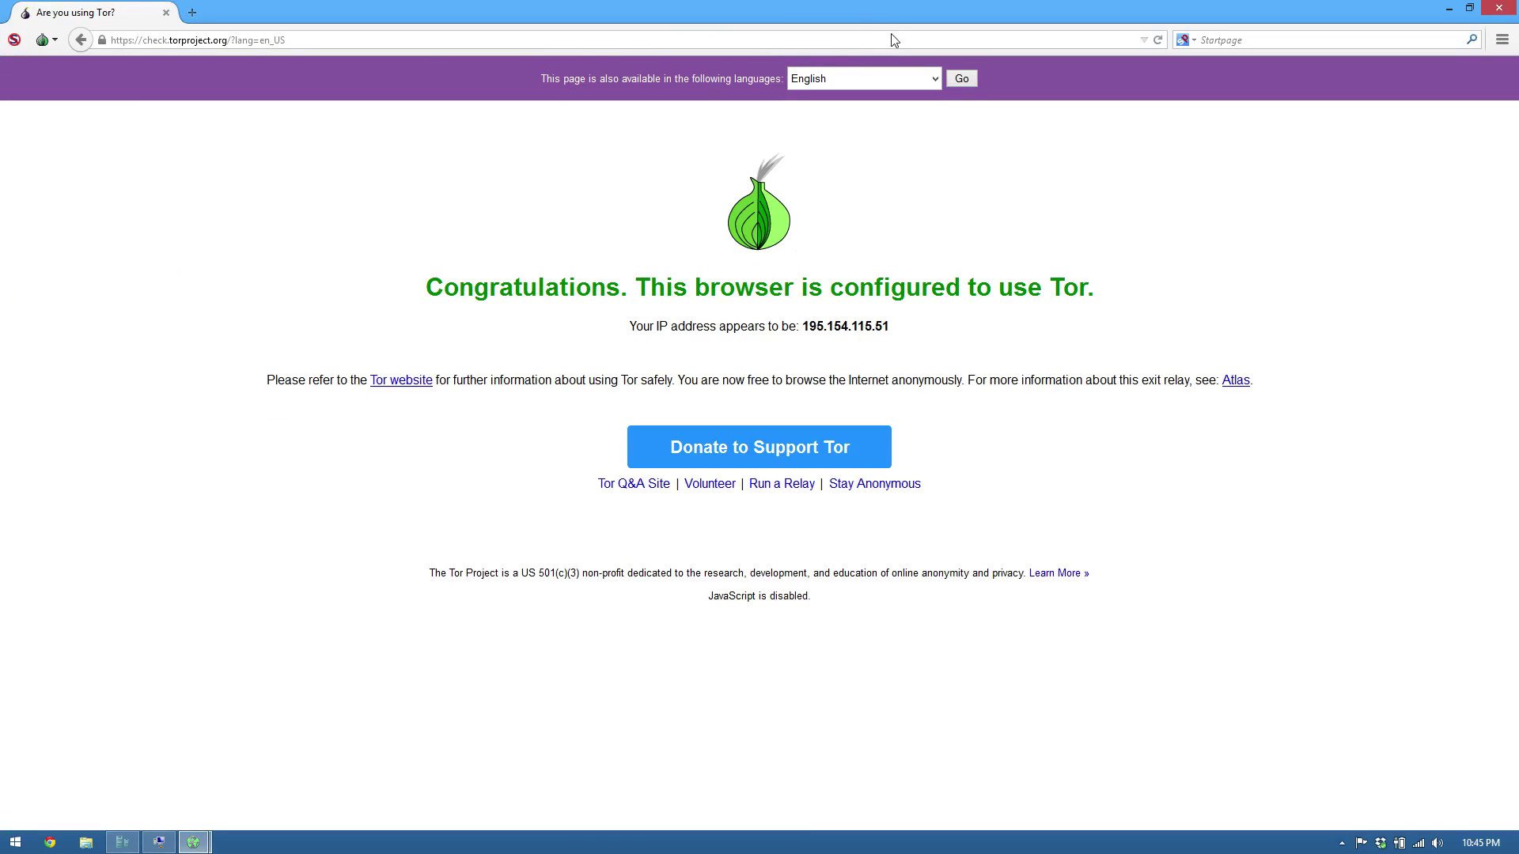